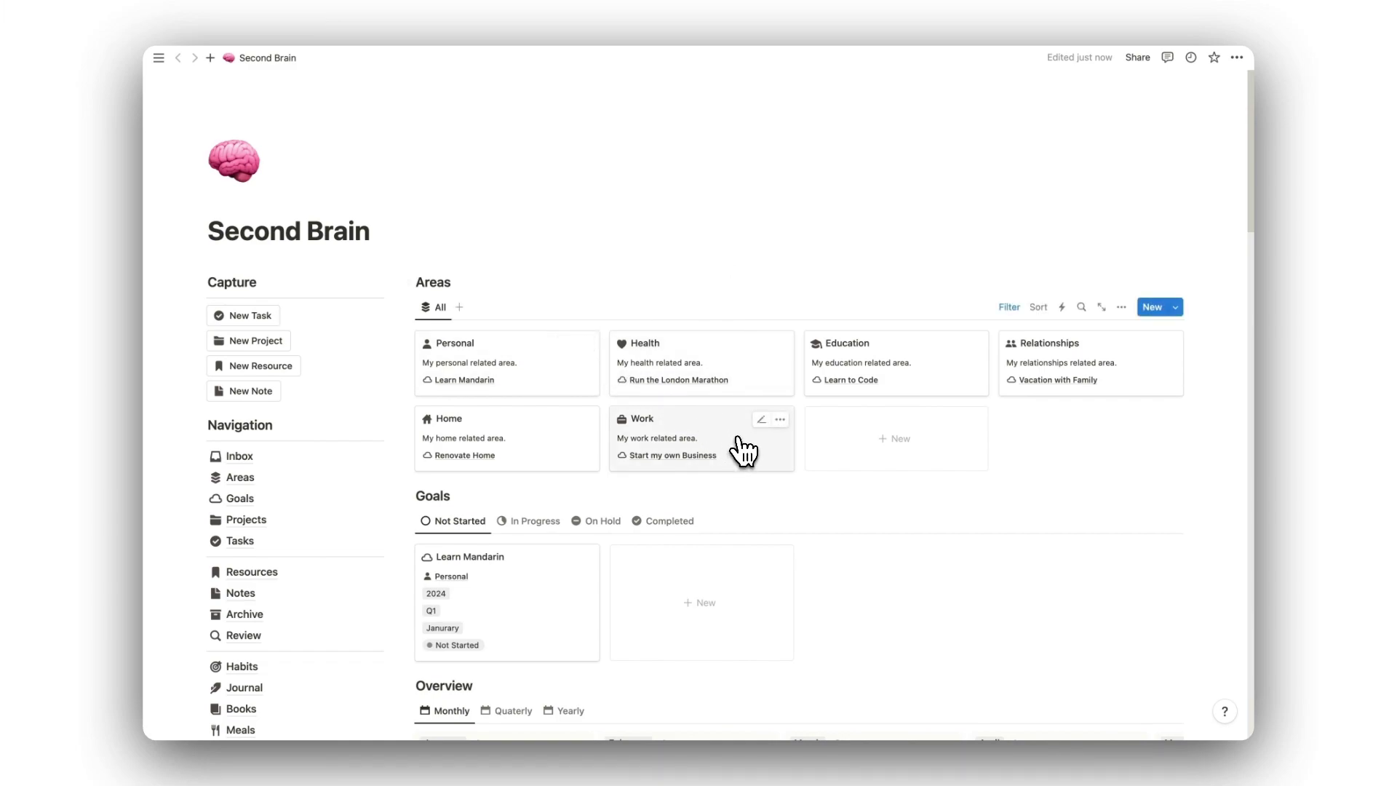
Switch the project overview to Quarterly, then show in-progress and completed projects.
scroll(743, 451, down, 4)
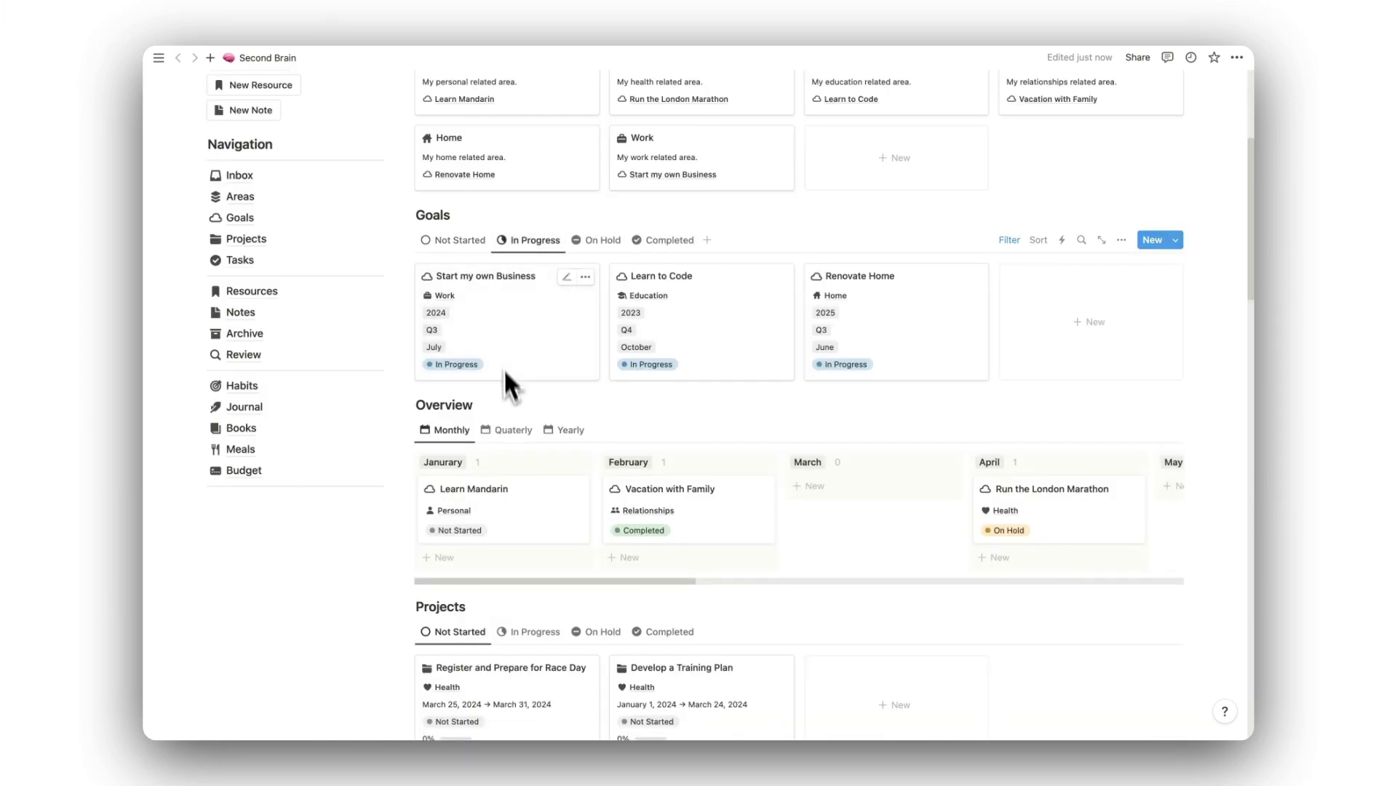
click(514, 430)
scroll(725, 371, down, 8)
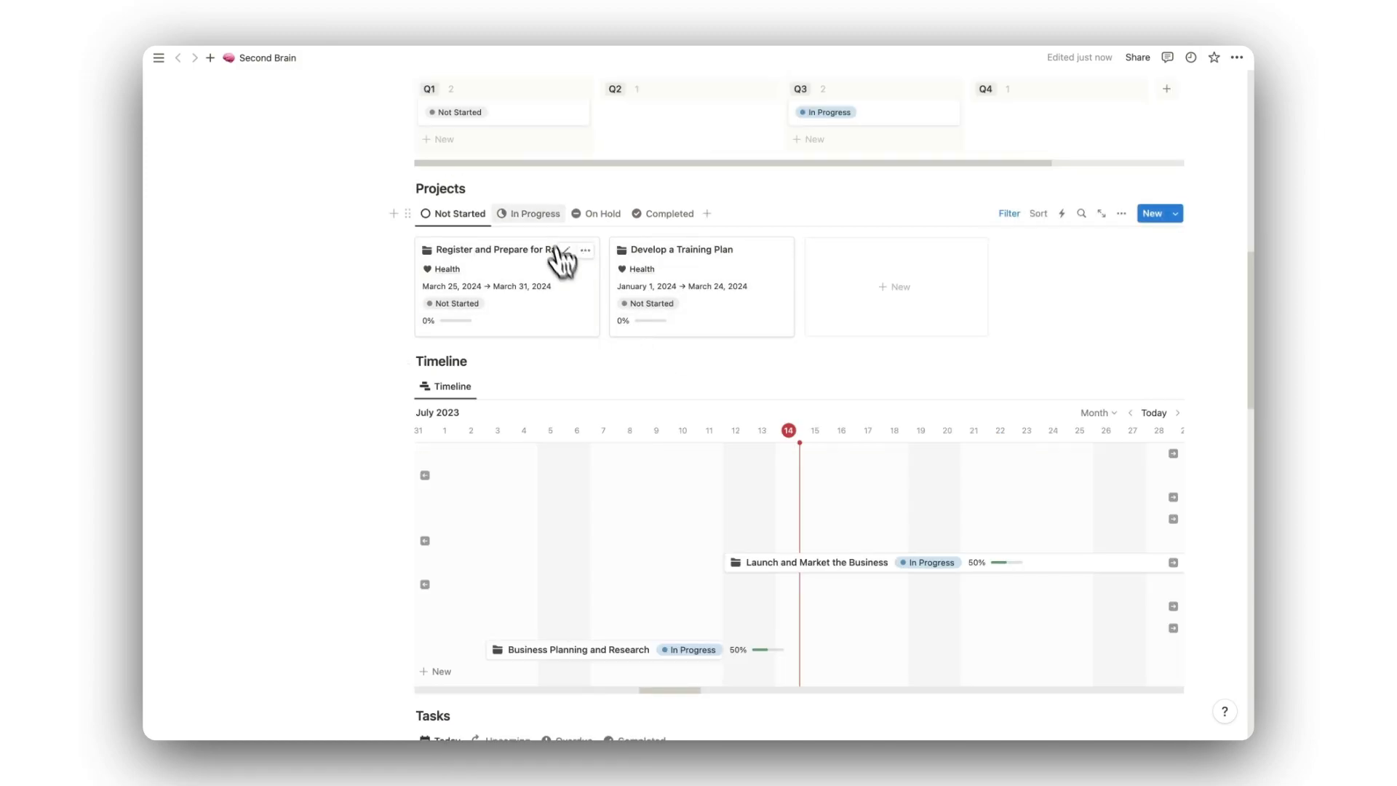
click(543, 215)
click(661, 221)
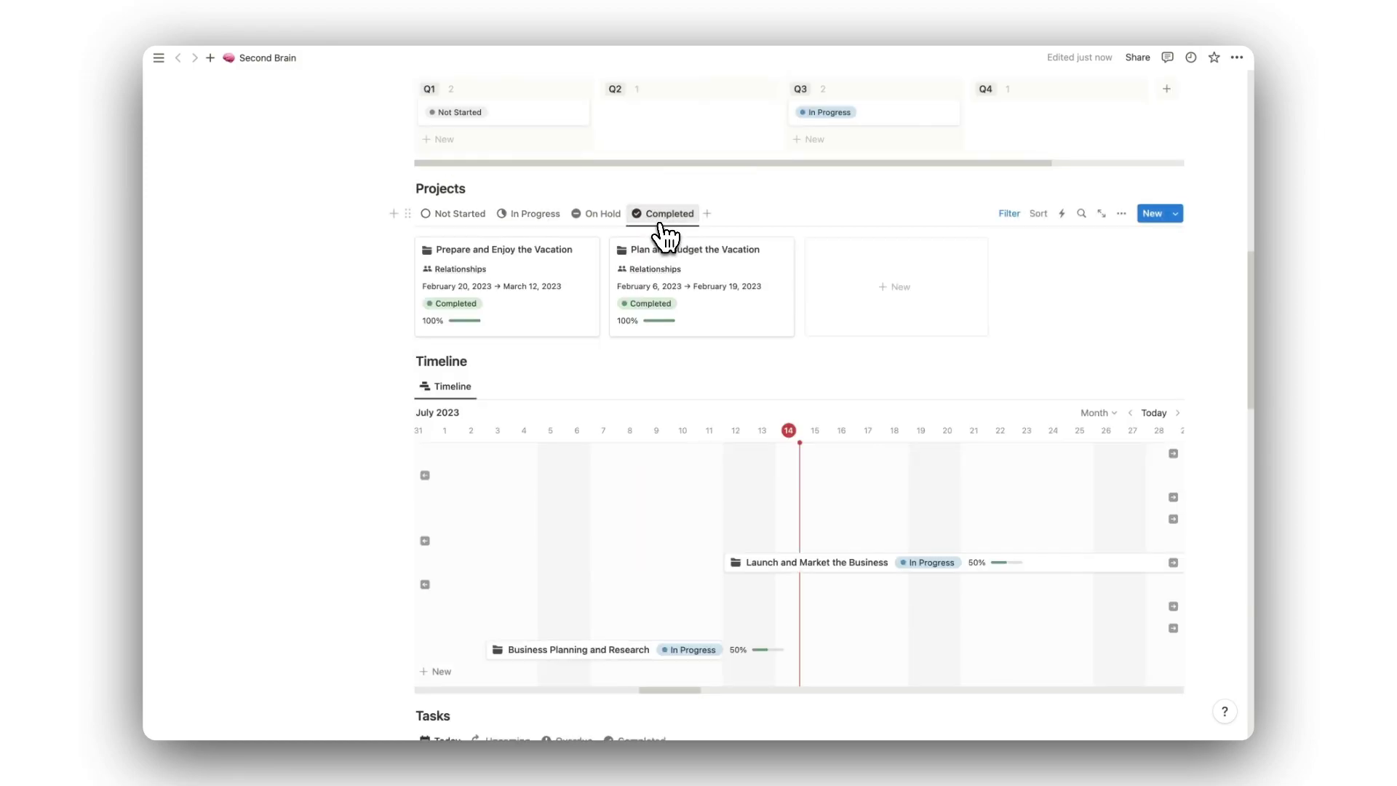
List the overdue tasks and schedule the overdue research task for Wednesday 16.
scroll(842, 609, down, 5)
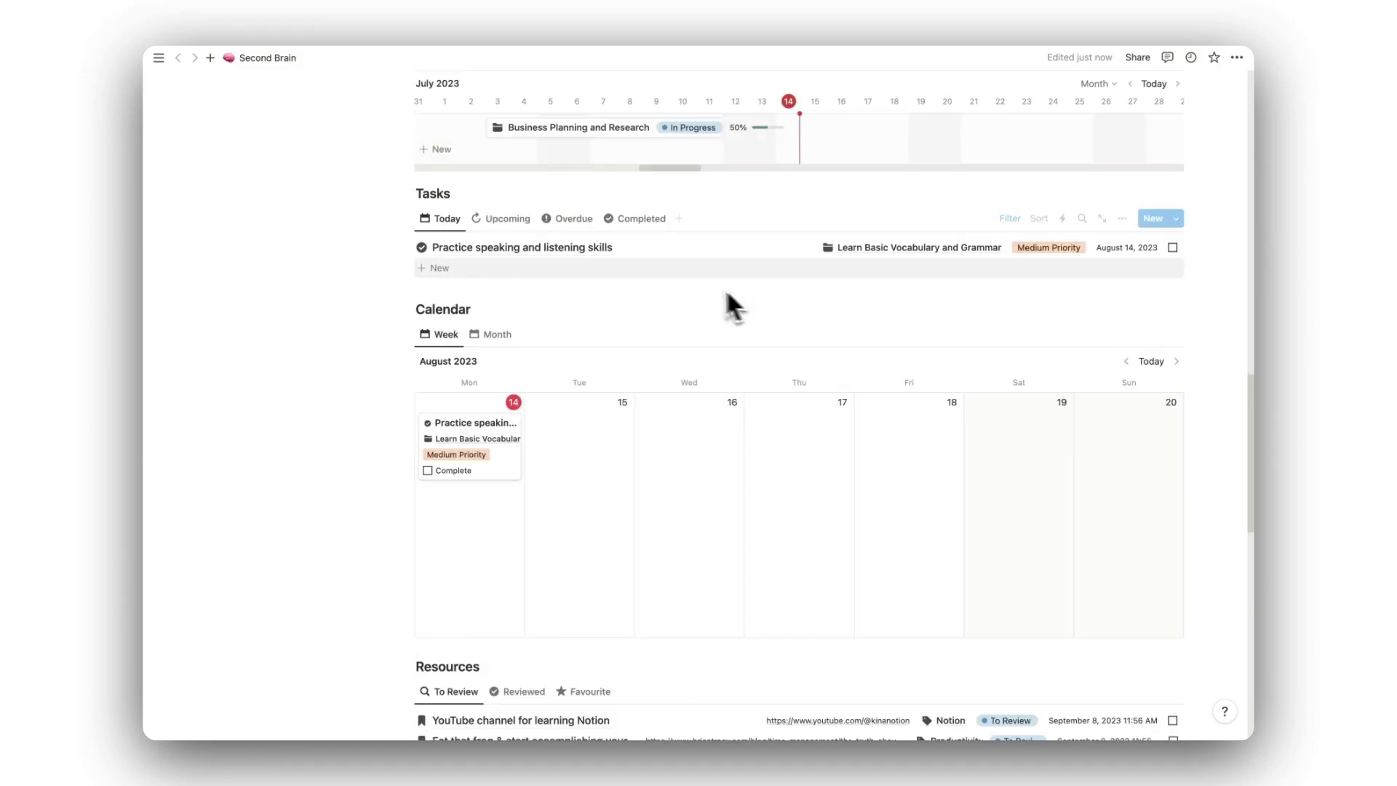
click(575, 220)
drag(602, 270, 675, 473)
Show the favourite resources and continue down the dashboard.
scroll(677, 466, down, 6)
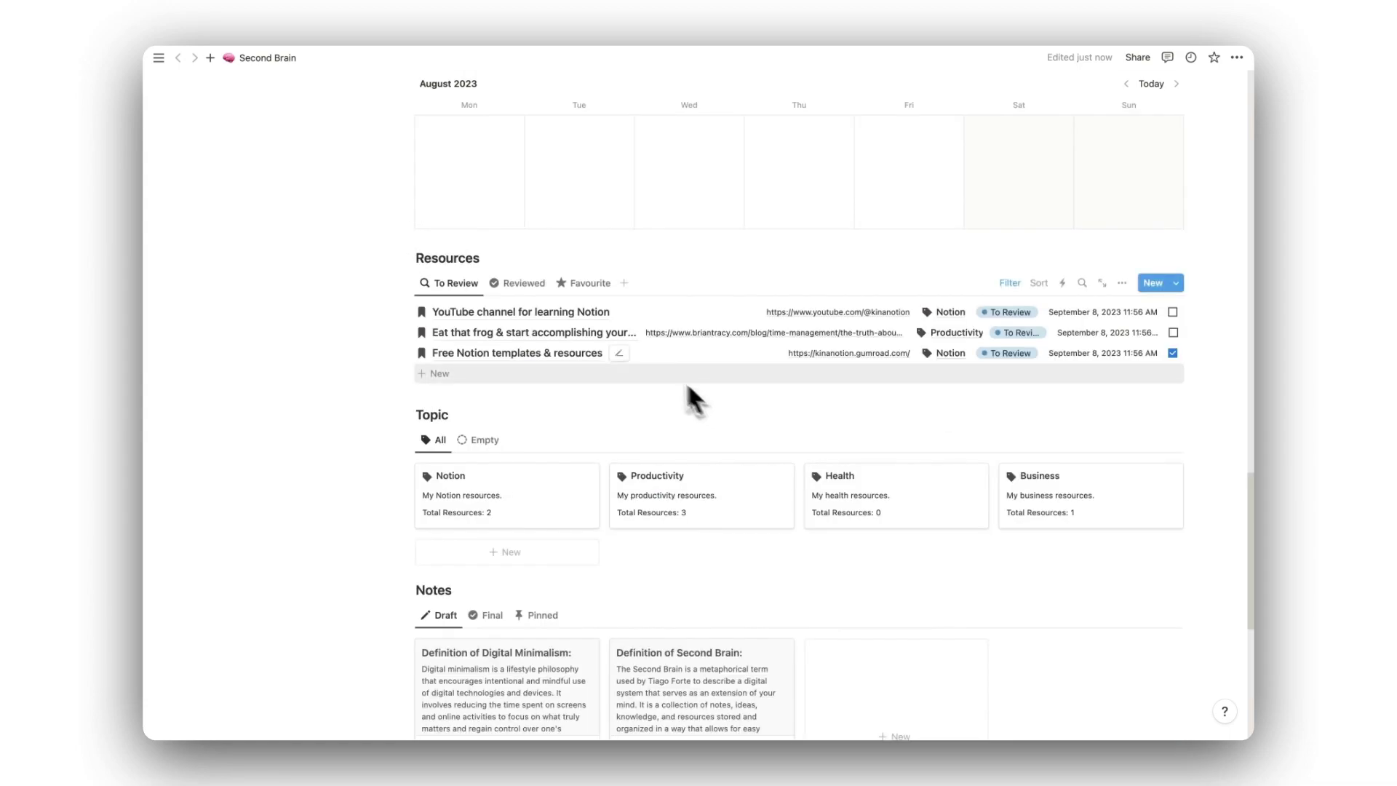
click(590, 283)
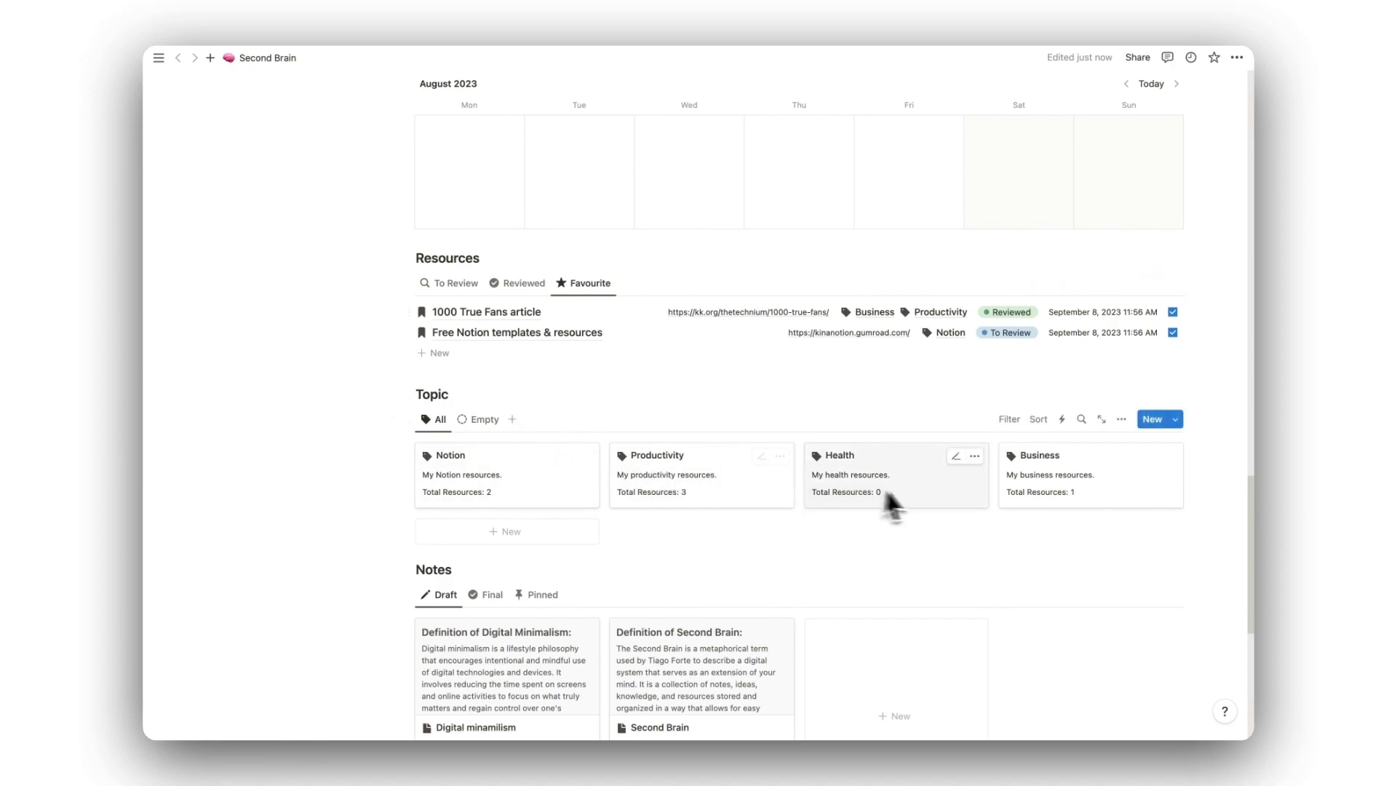
scroll(944, 506, down, 5)
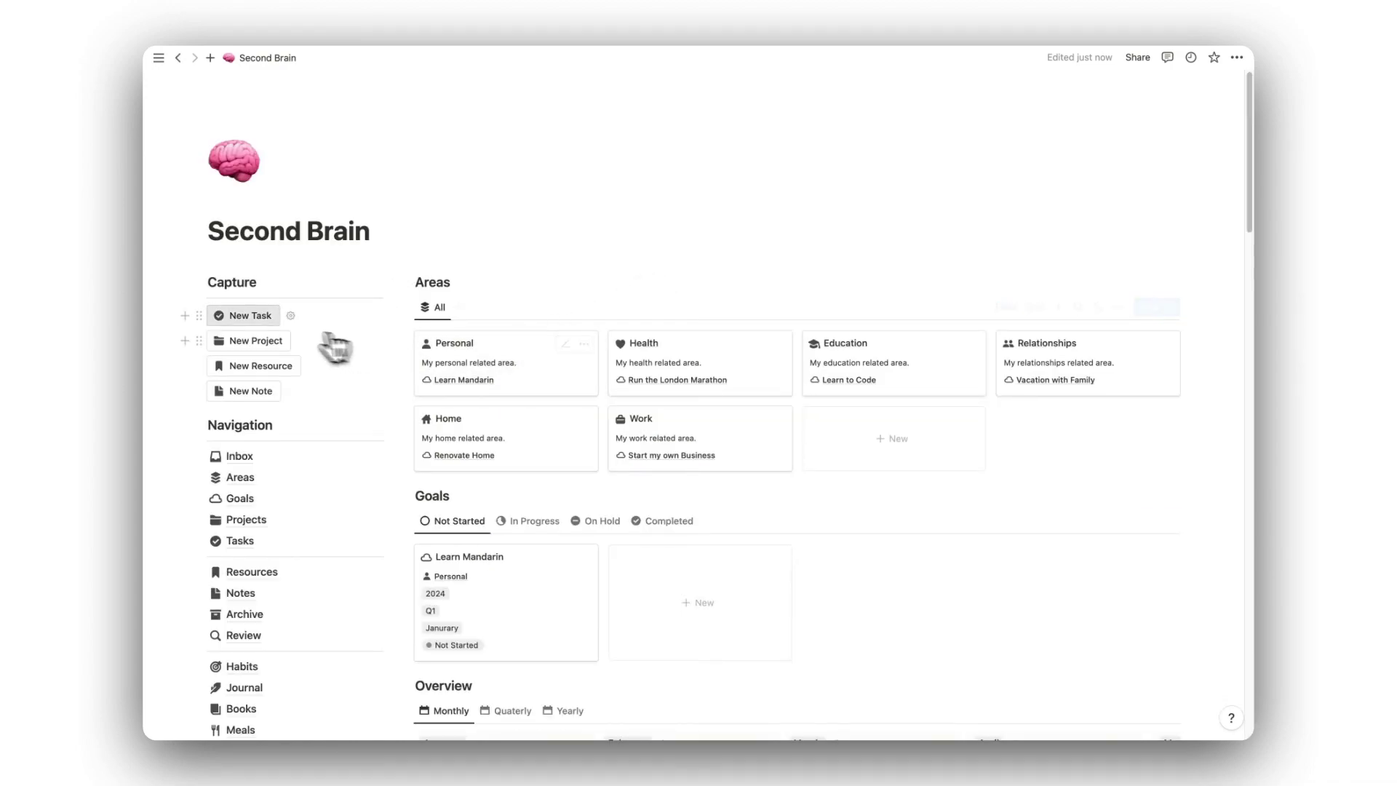
Create a task titled 'Practice speaking and listening skills' linked to the Learn Mandarin goal.
click(251, 316)
text(Practice)
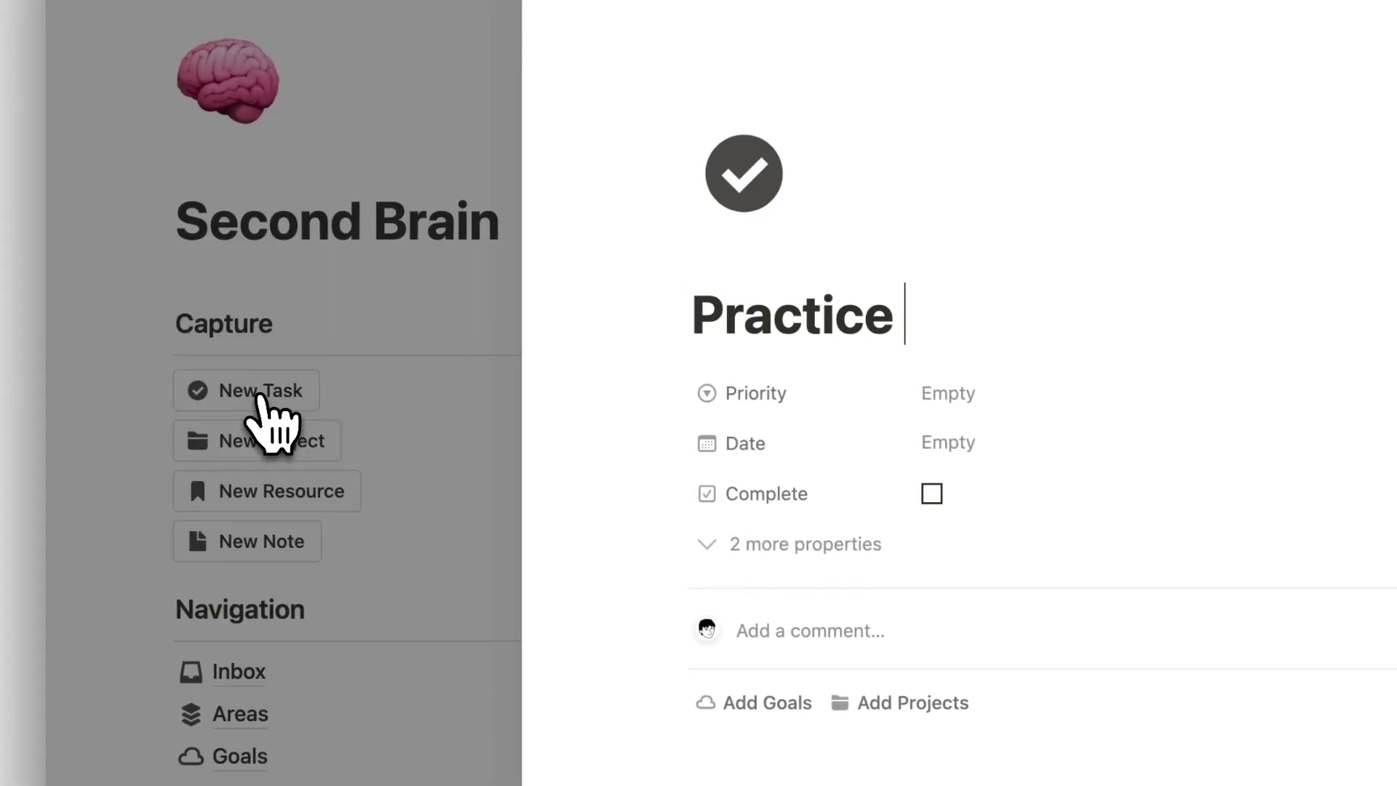
text( speaking and listening skills)
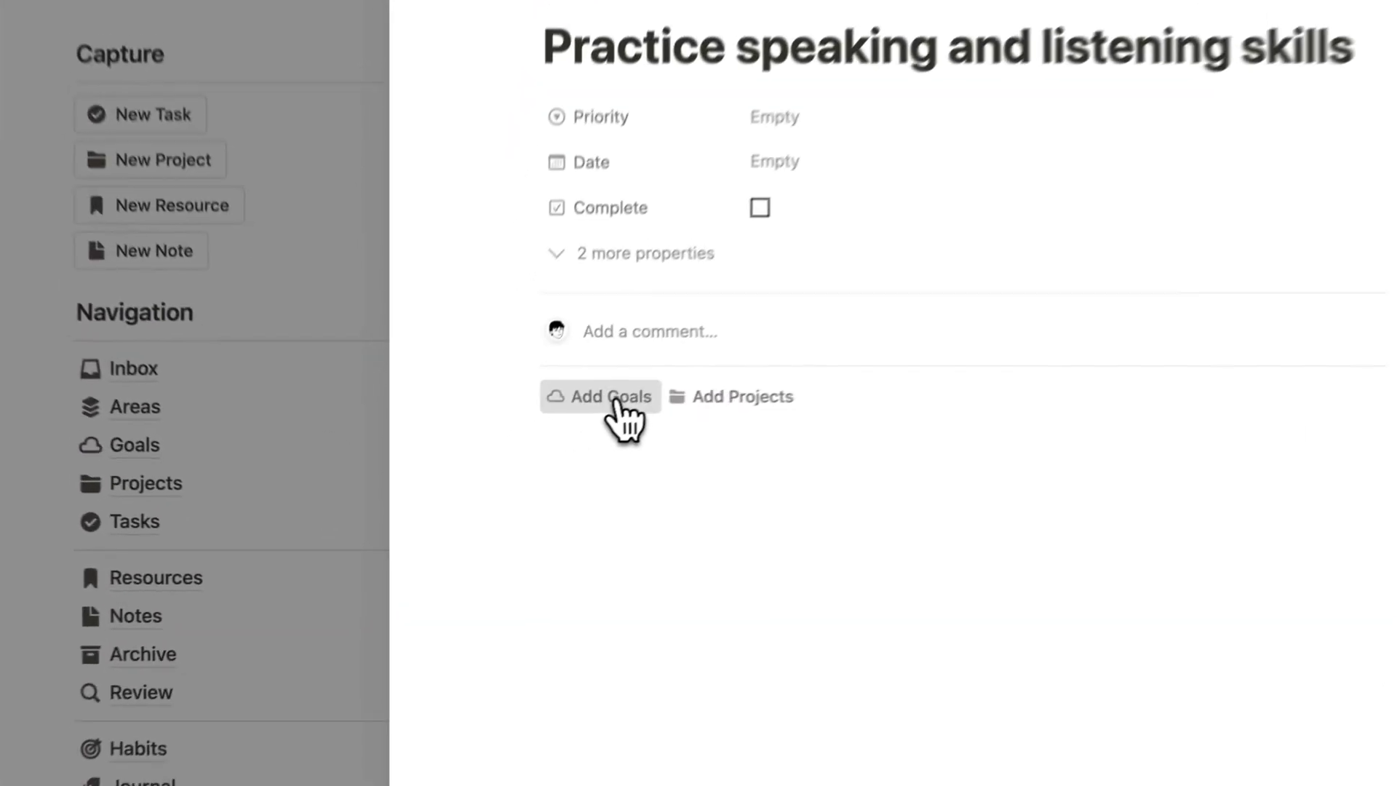
click(509, 472)
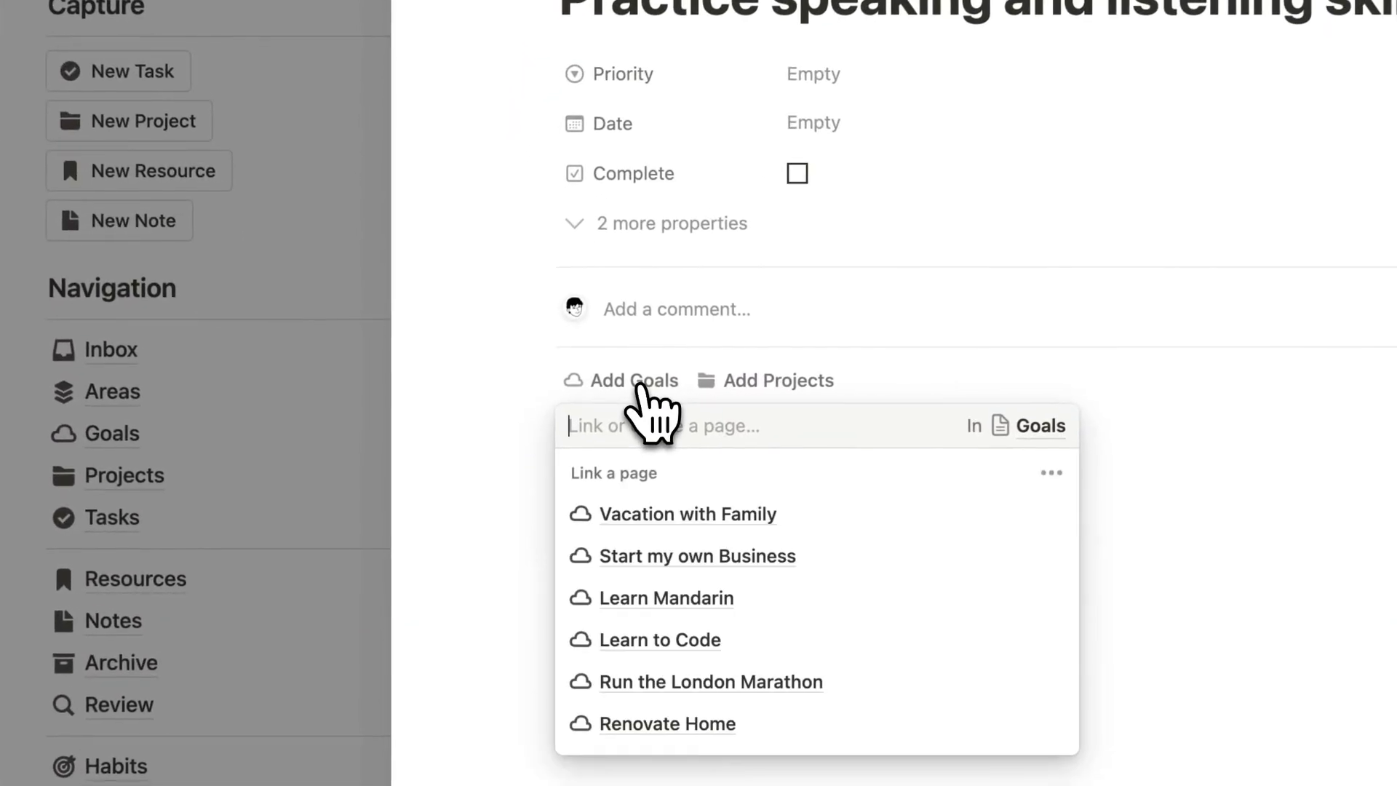
click(659, 598)
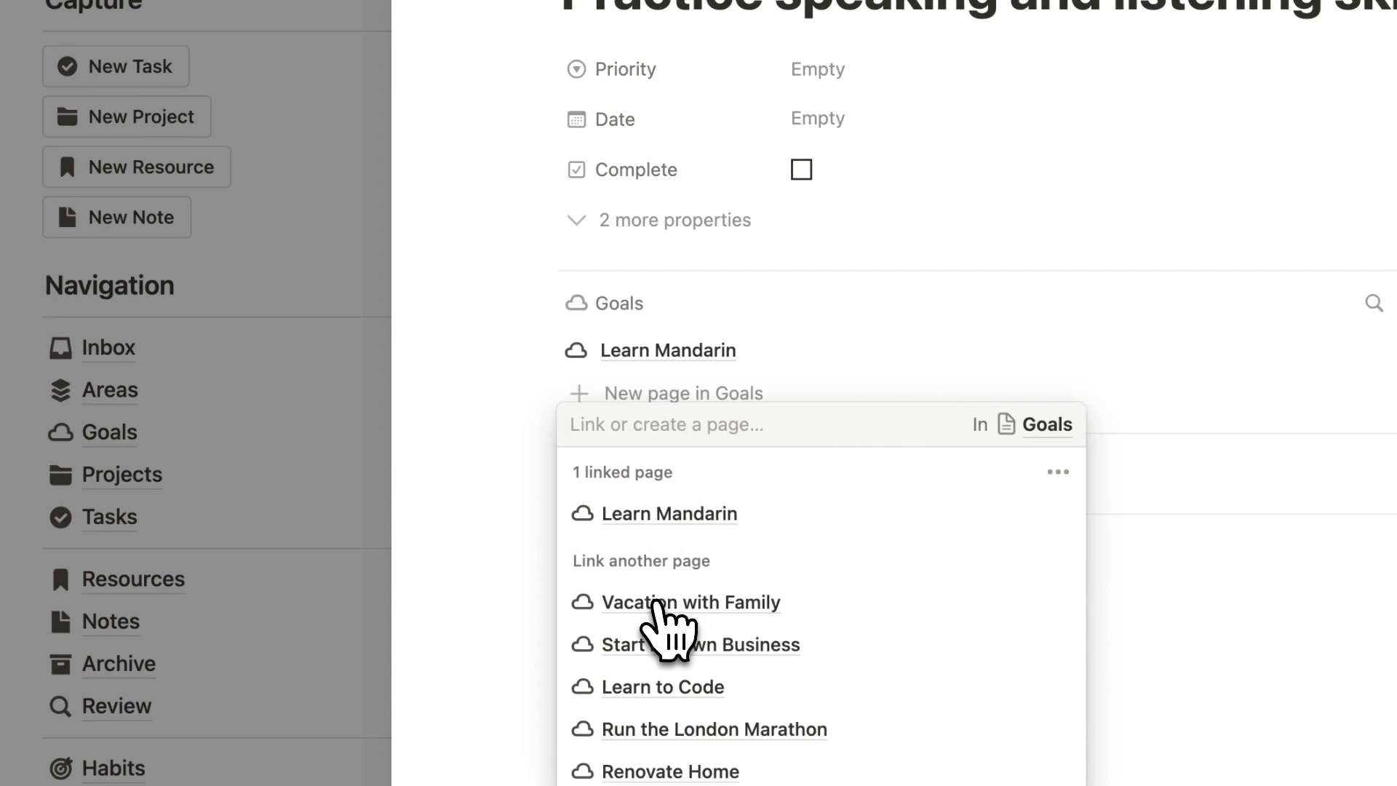
click(544, 589)
Link the task to the Learn Basic Vocabulary and Grammer project.
click(580, 569)
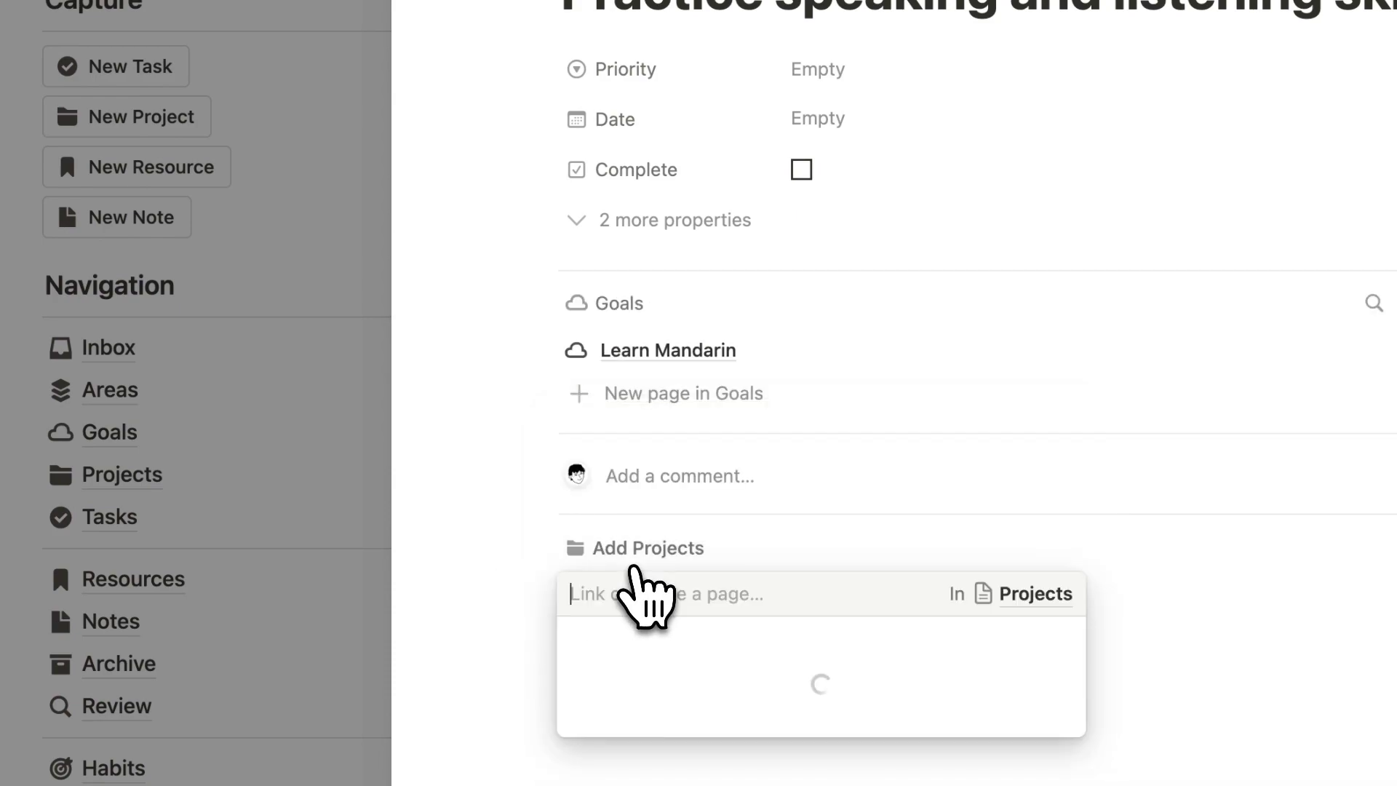
click(666, 409)
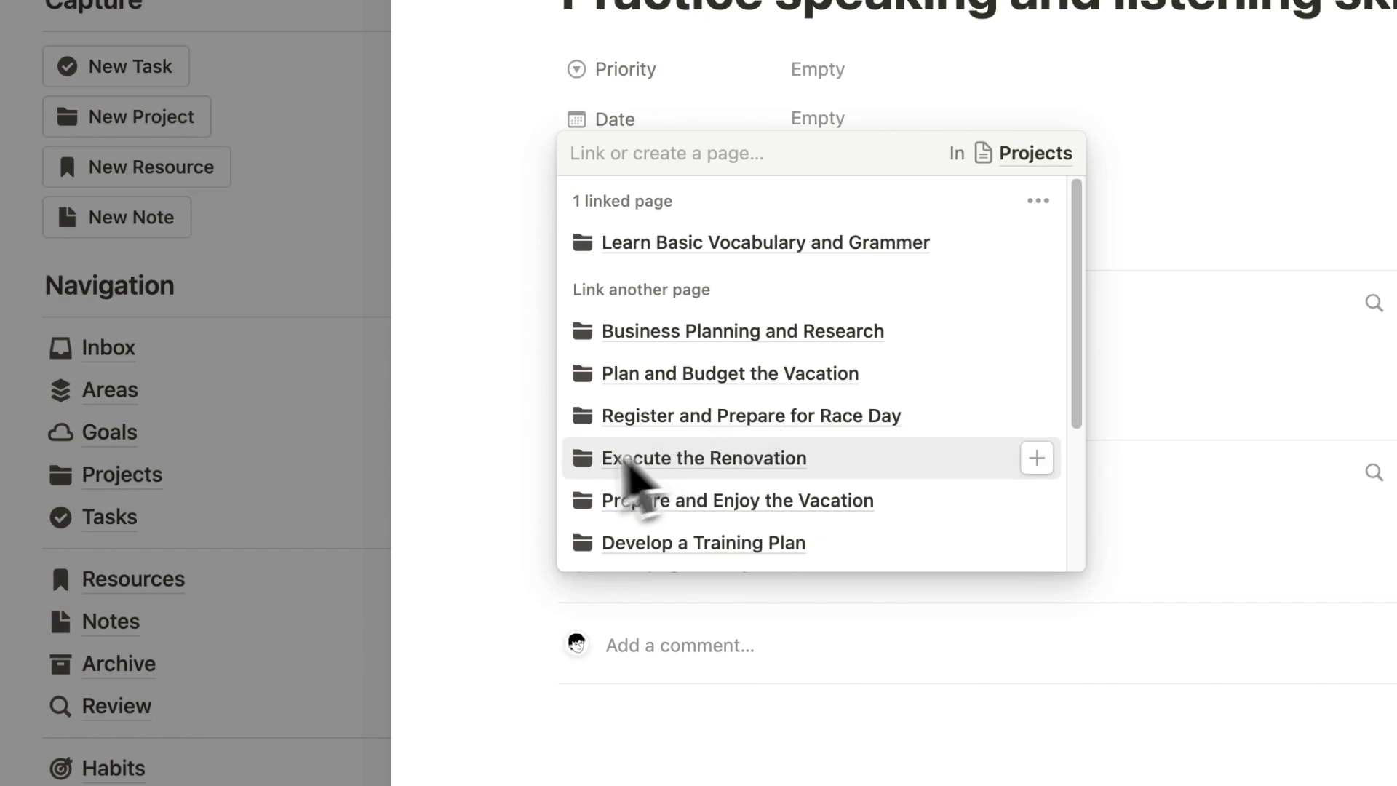
click(466, 429)
Open the Practice speaking and listening skills task from the Inbox page.
key(Escape)
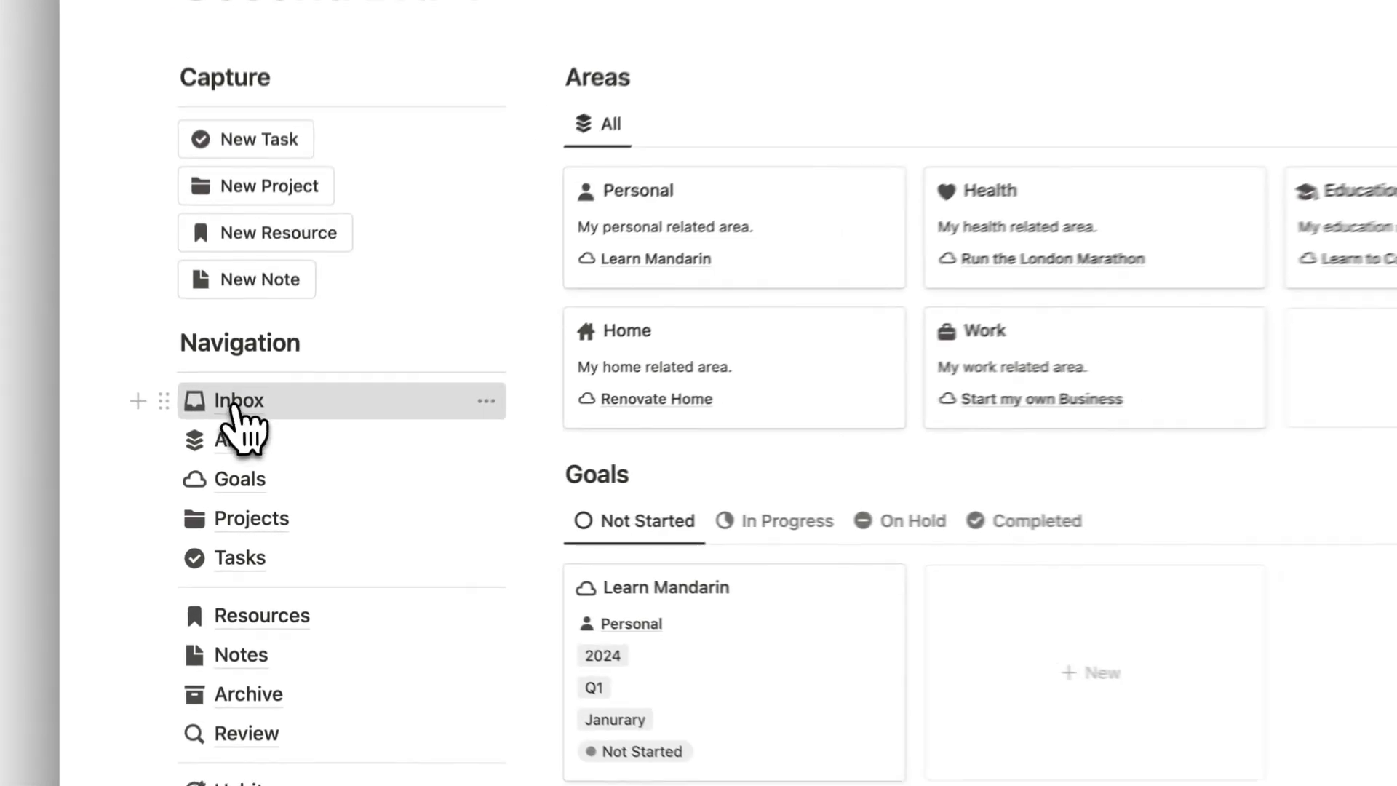
click(222, 456)
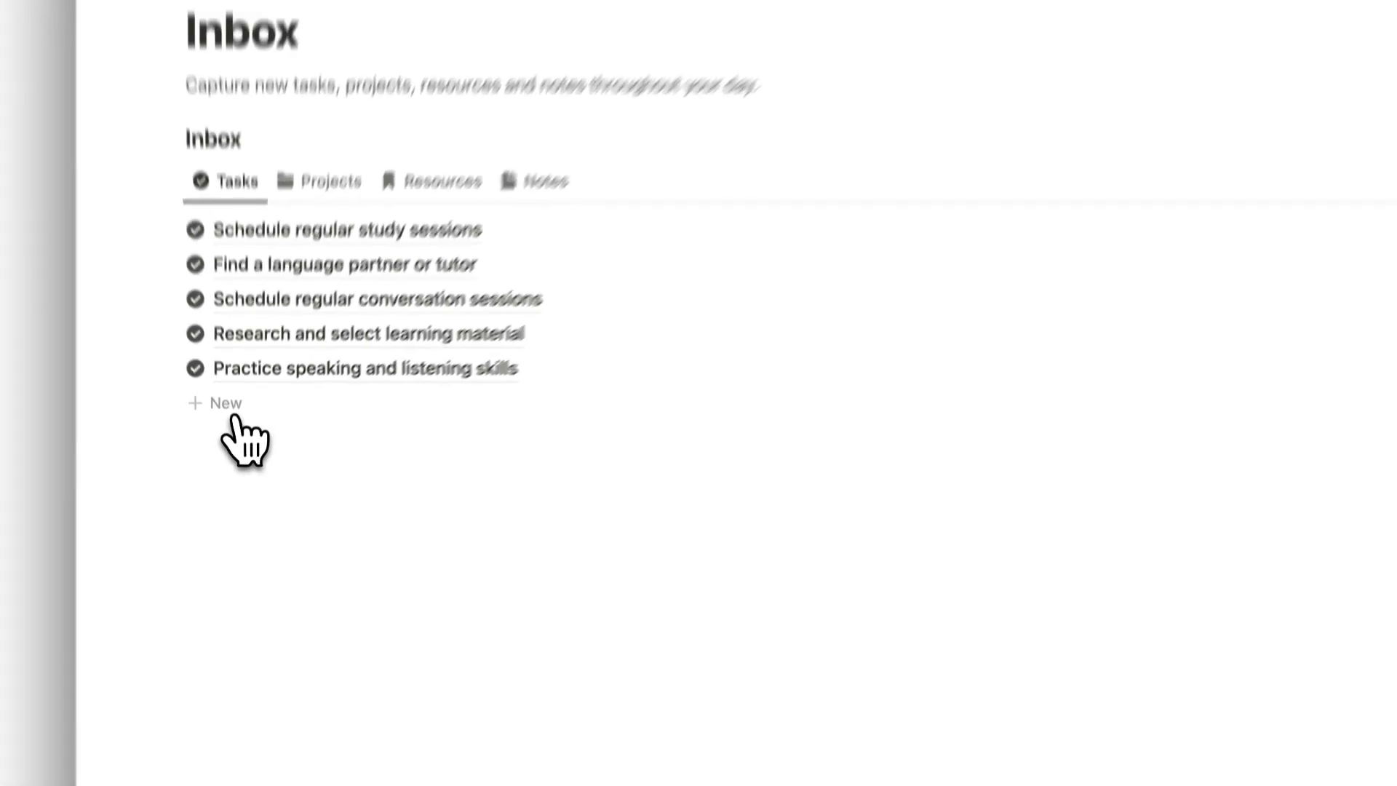
click(367, 371)
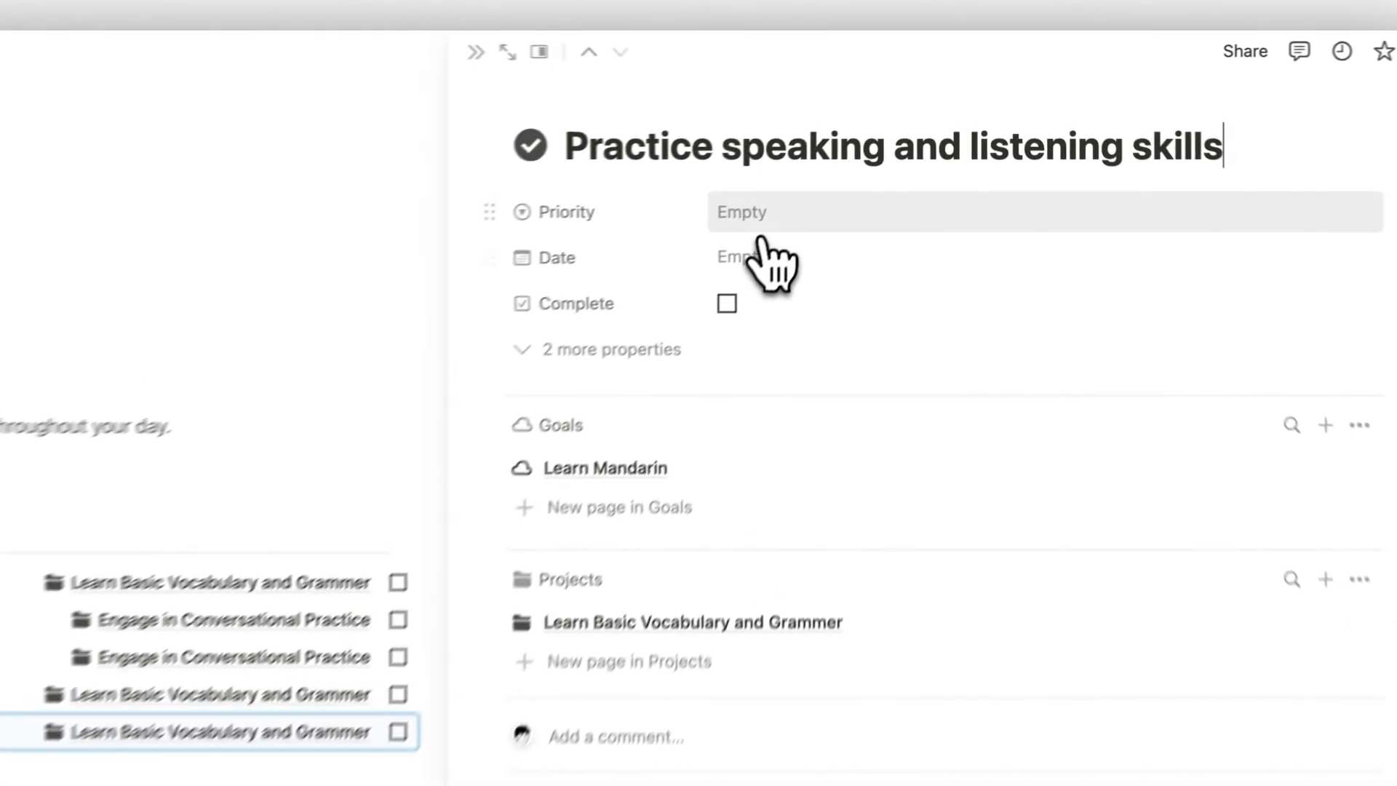
Set the task's priority to Medium Priority and its date to August 14, 2023.
click(869, 149)
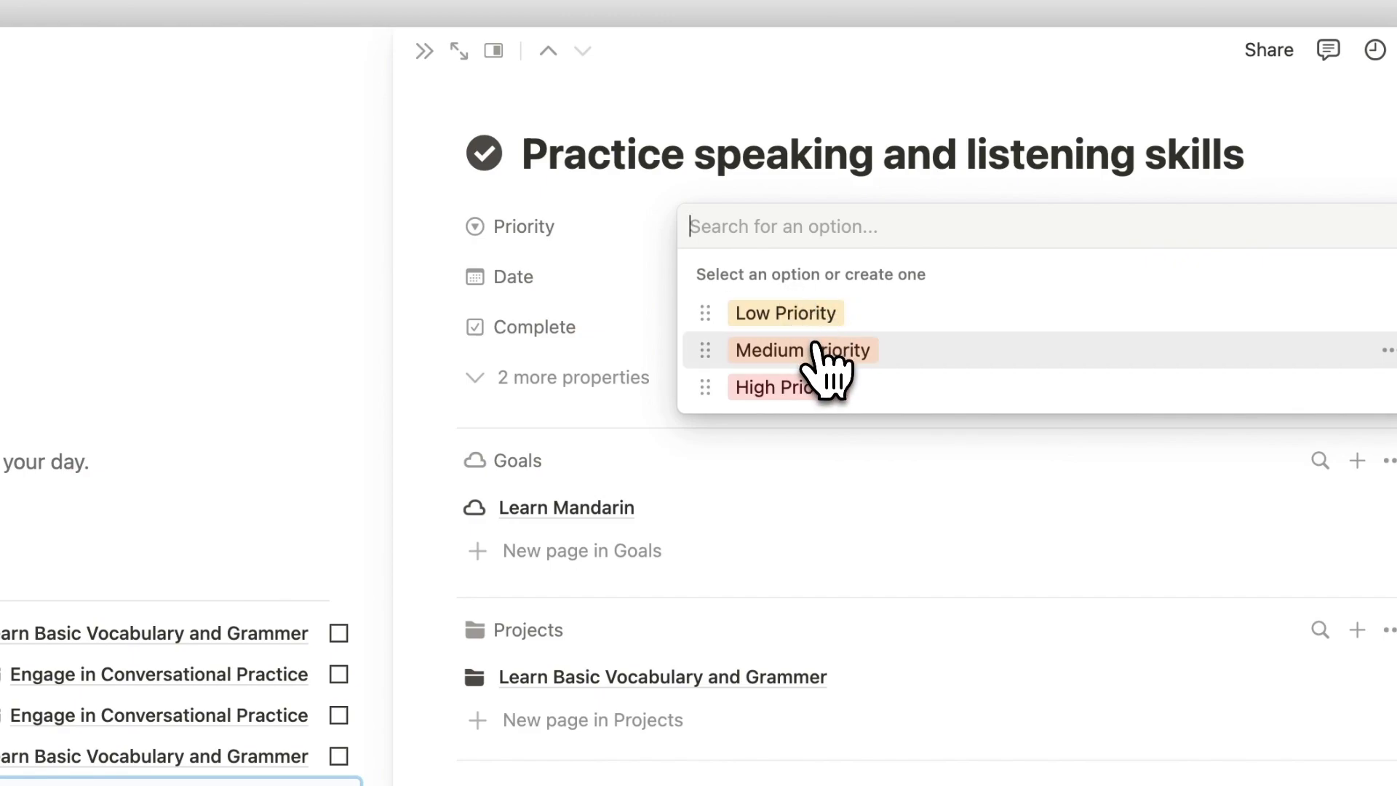
click(827, 359)
click(743, 290)
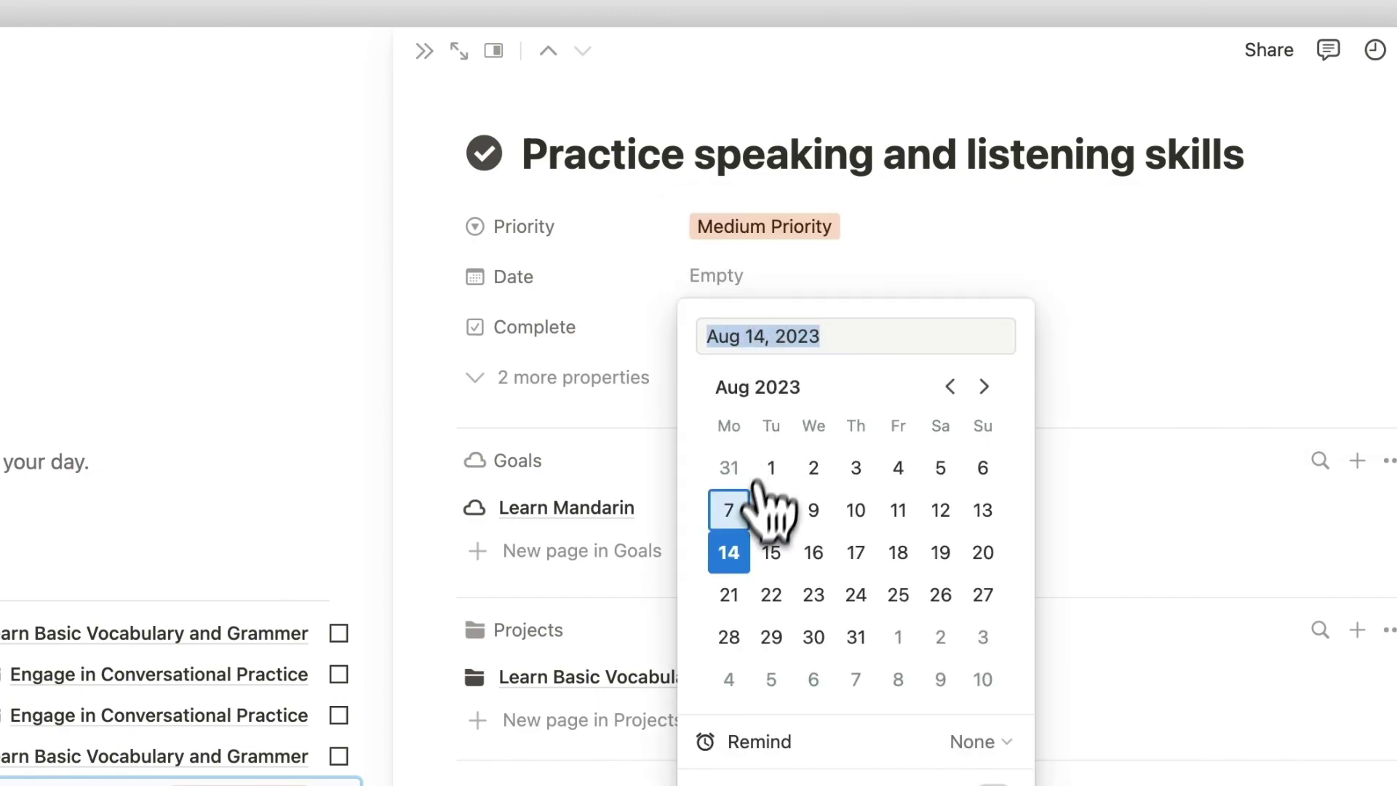
click(1055, 349)
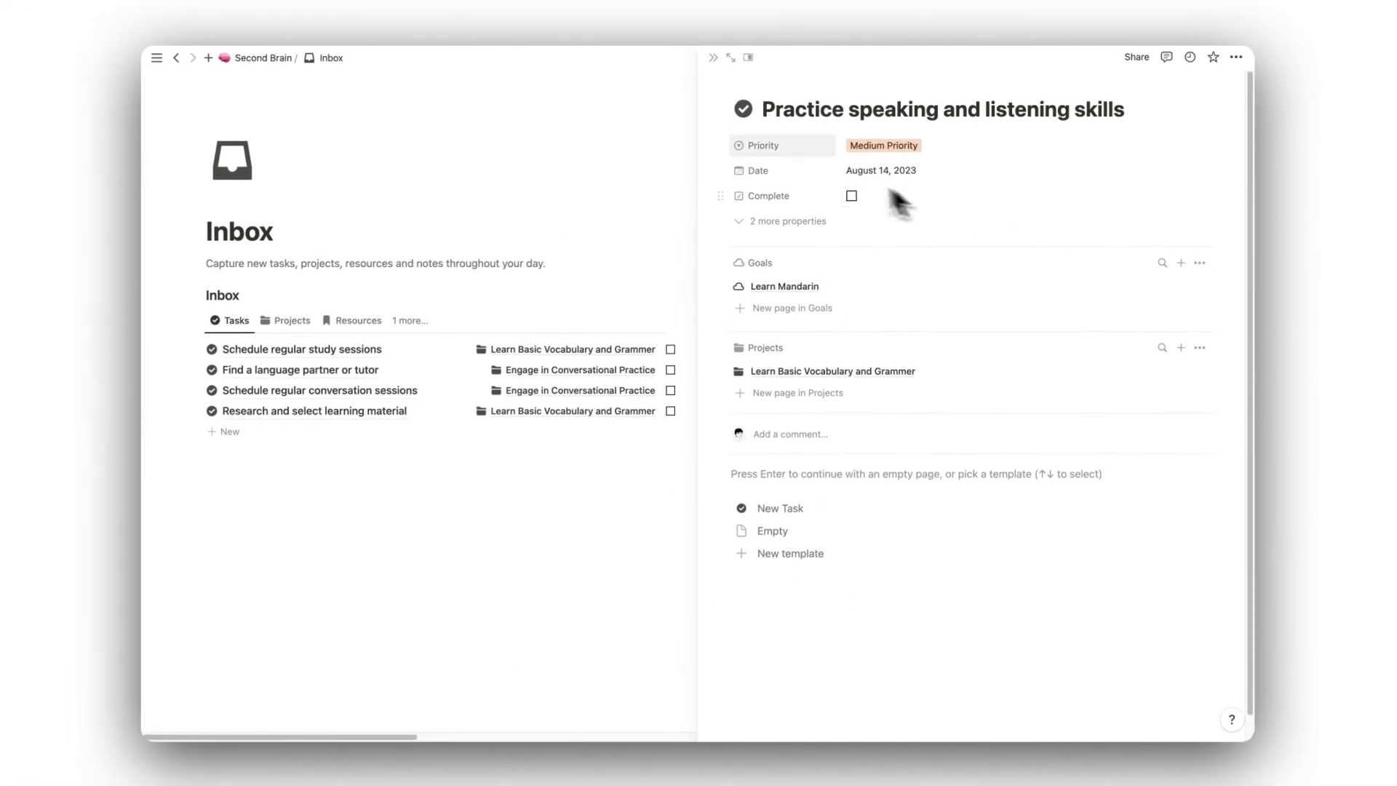
Review the Inbox's waiting projects and resources, checking their status options without changes.
click(714, 59)
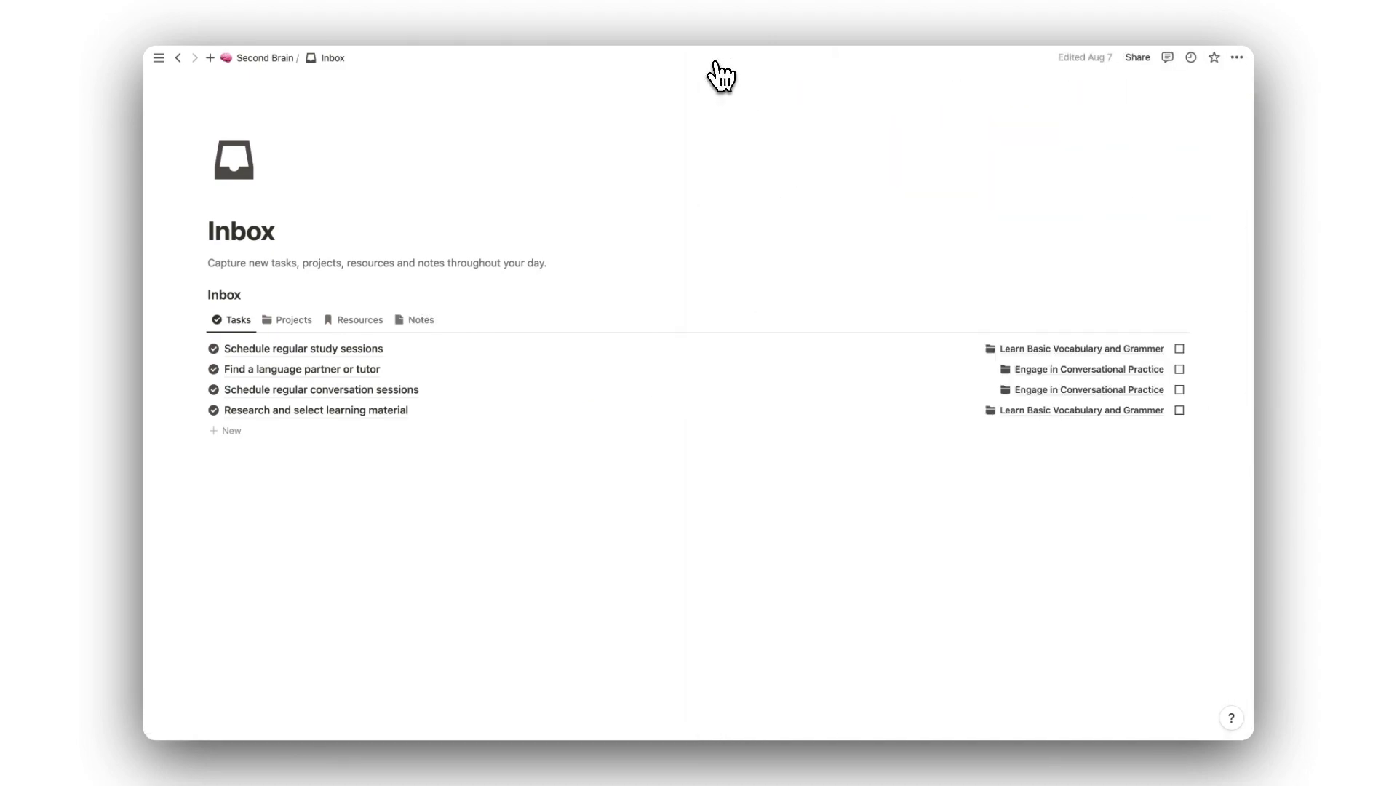
click(291, 319)
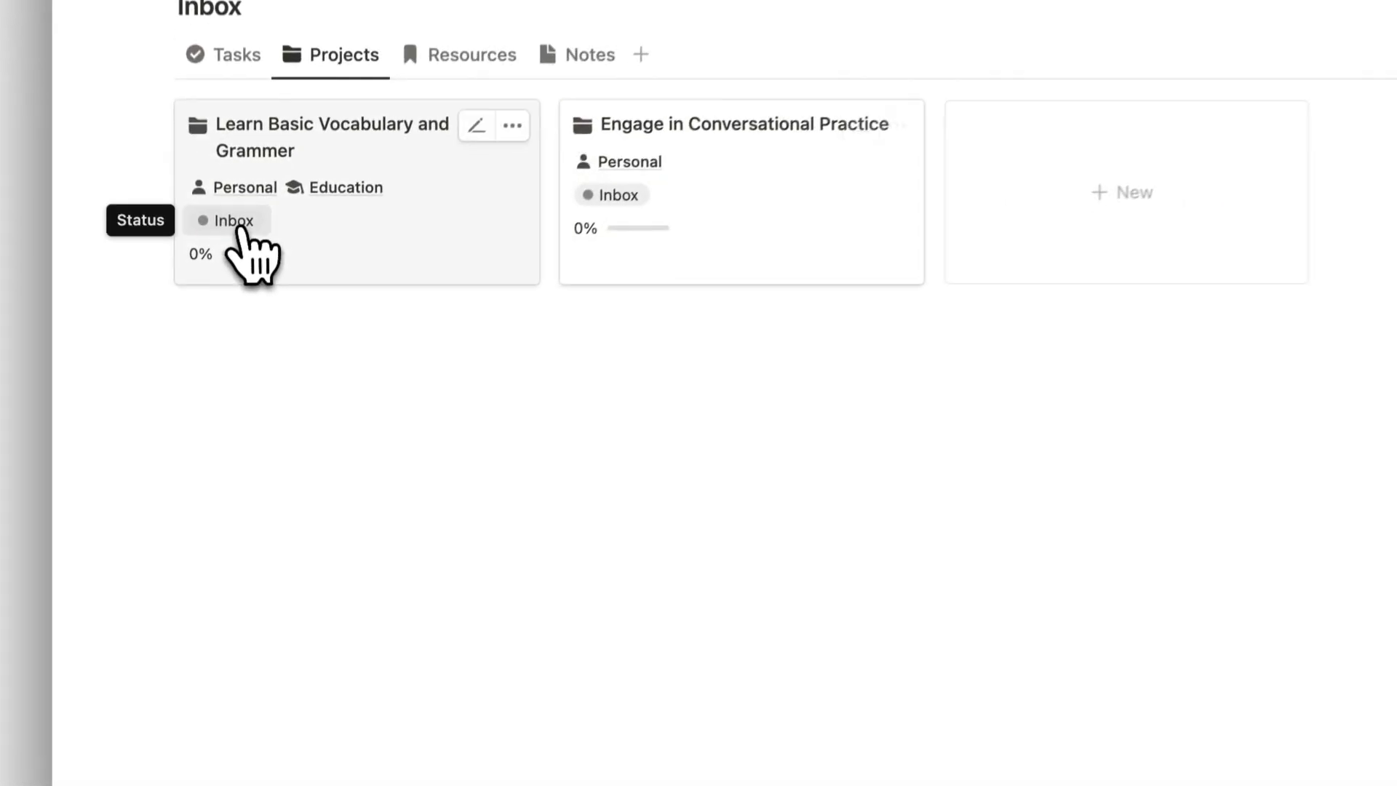
click(234, 220)
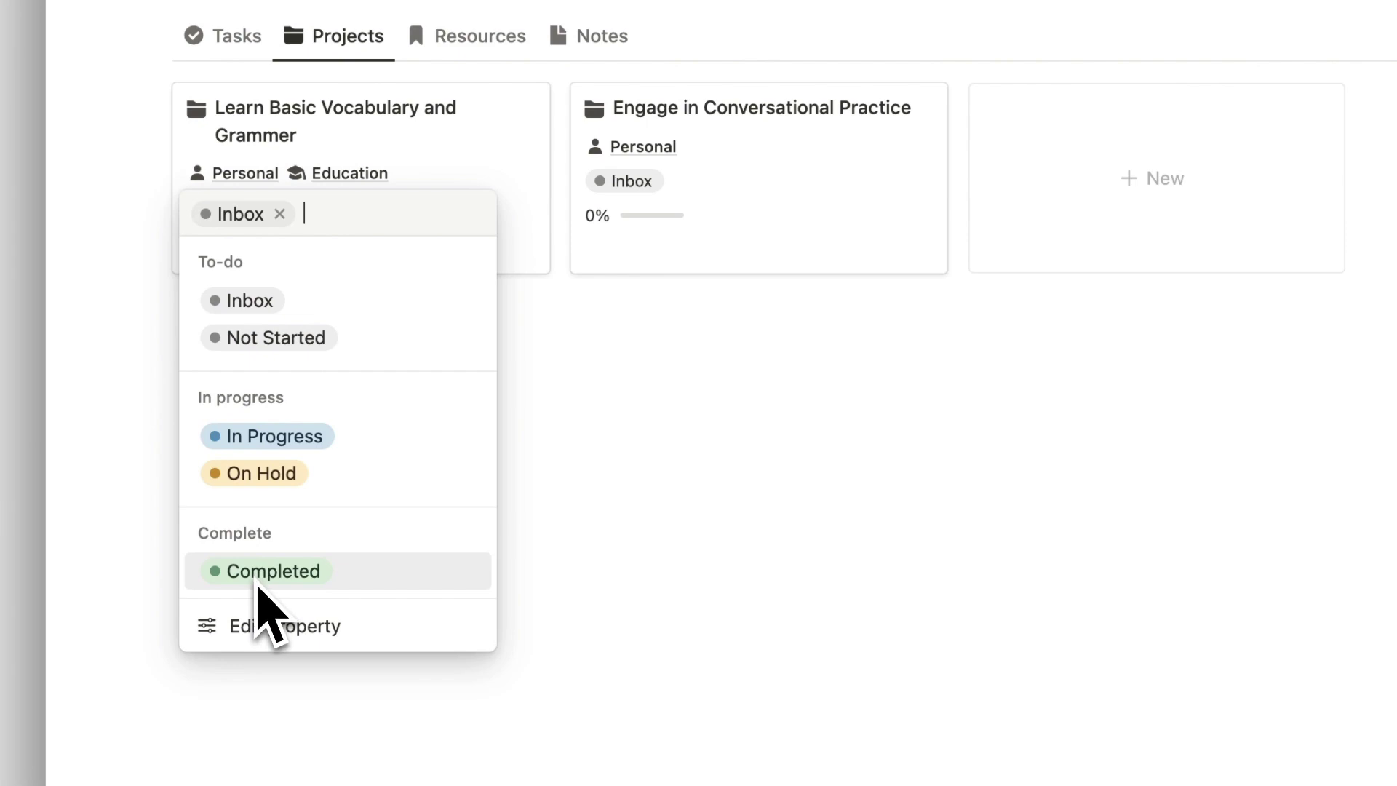
key(Escape)
click(354, 321)
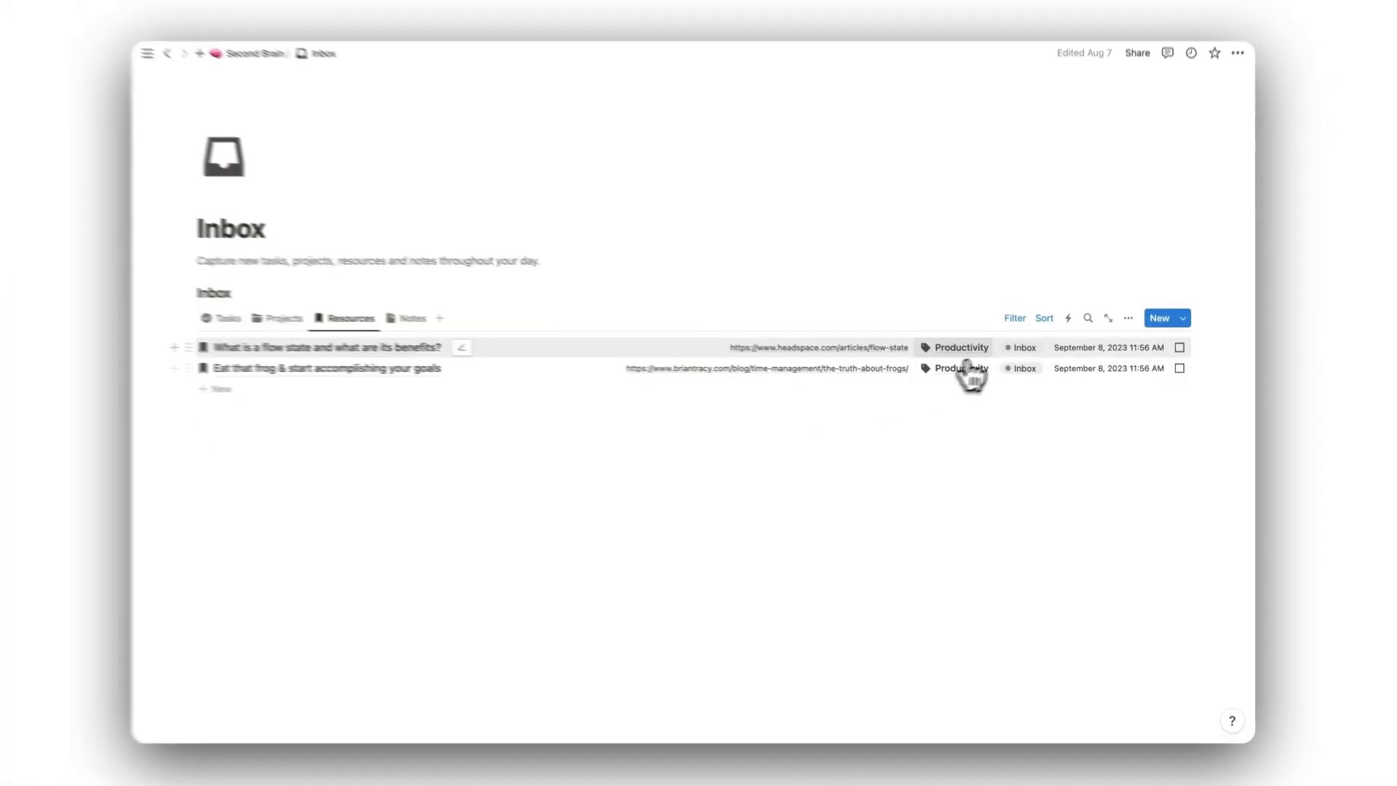
click(1021, 347)
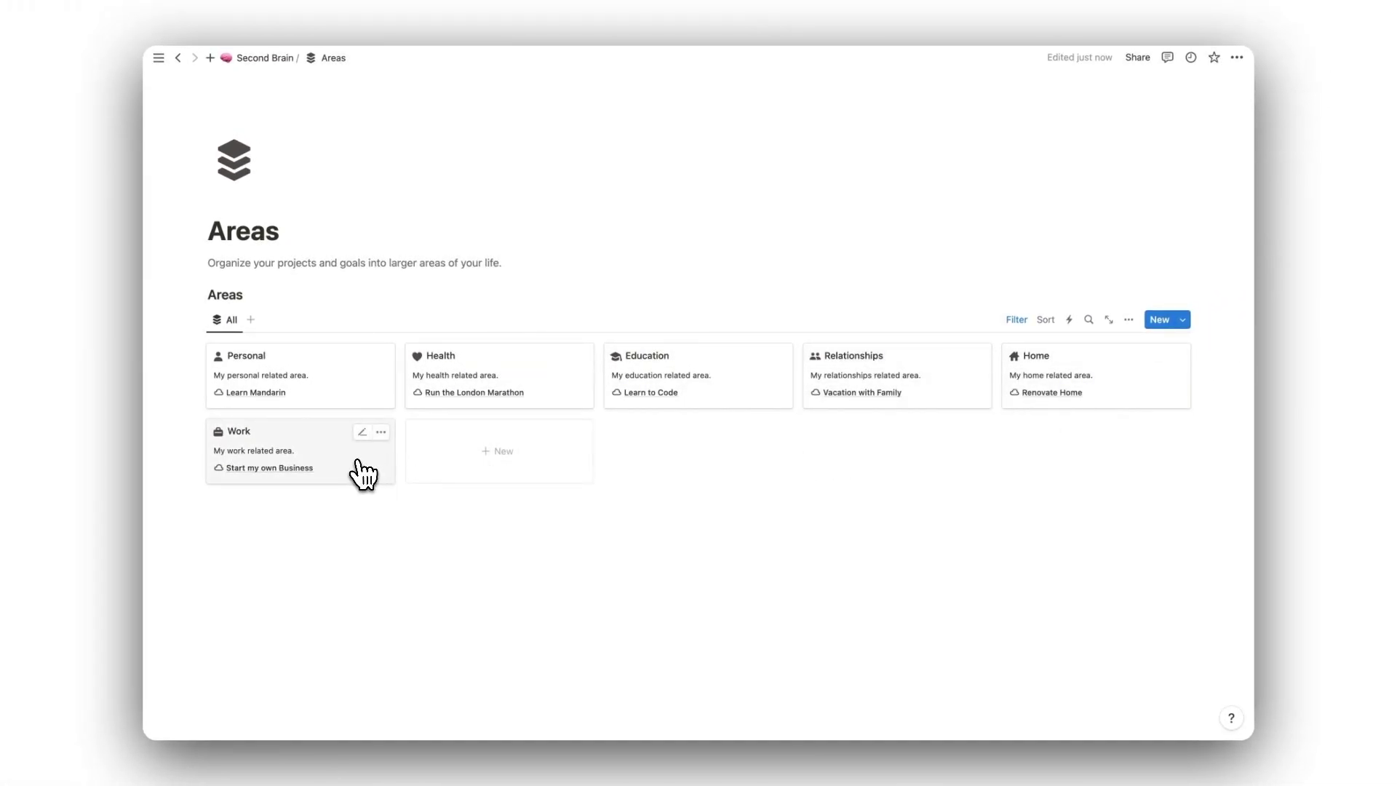
click(757, 387)
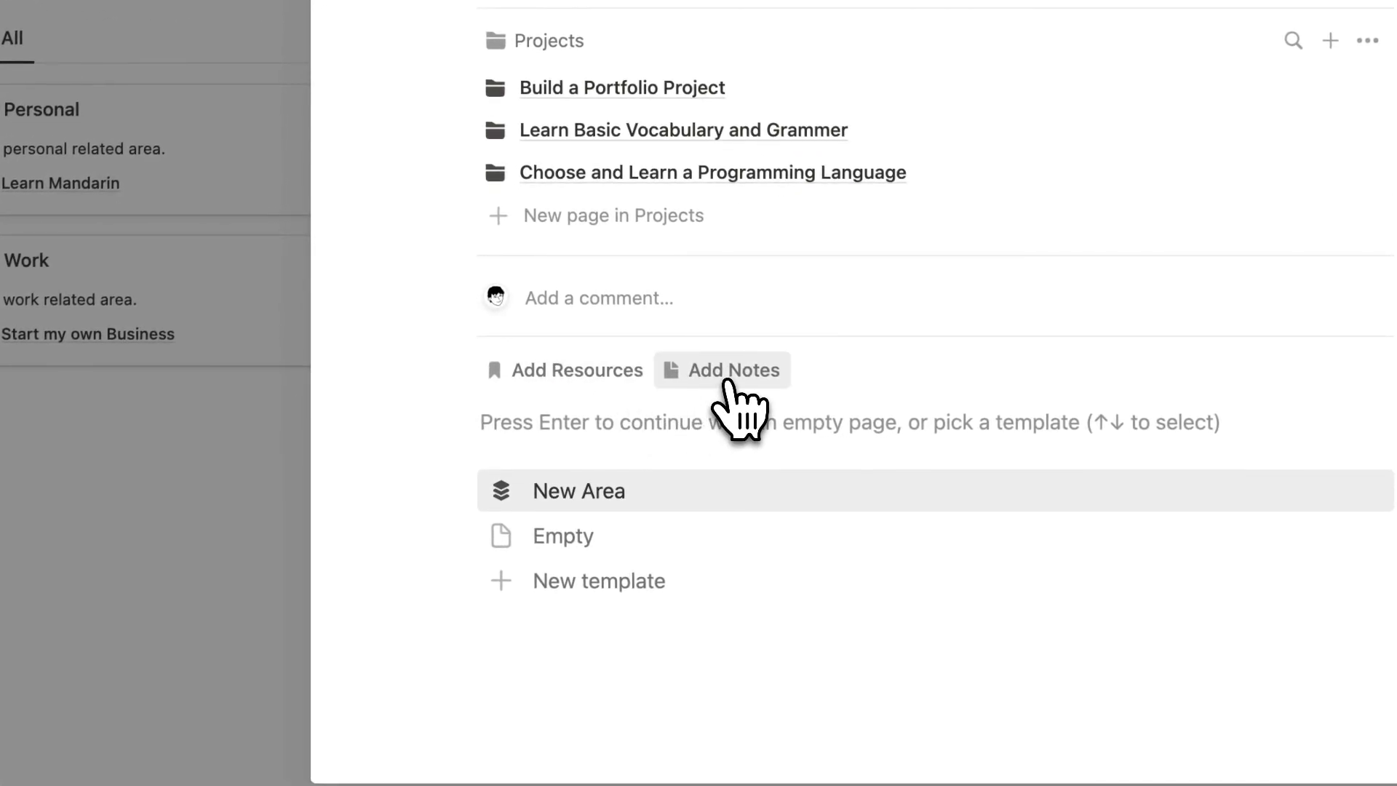
key(Escape)
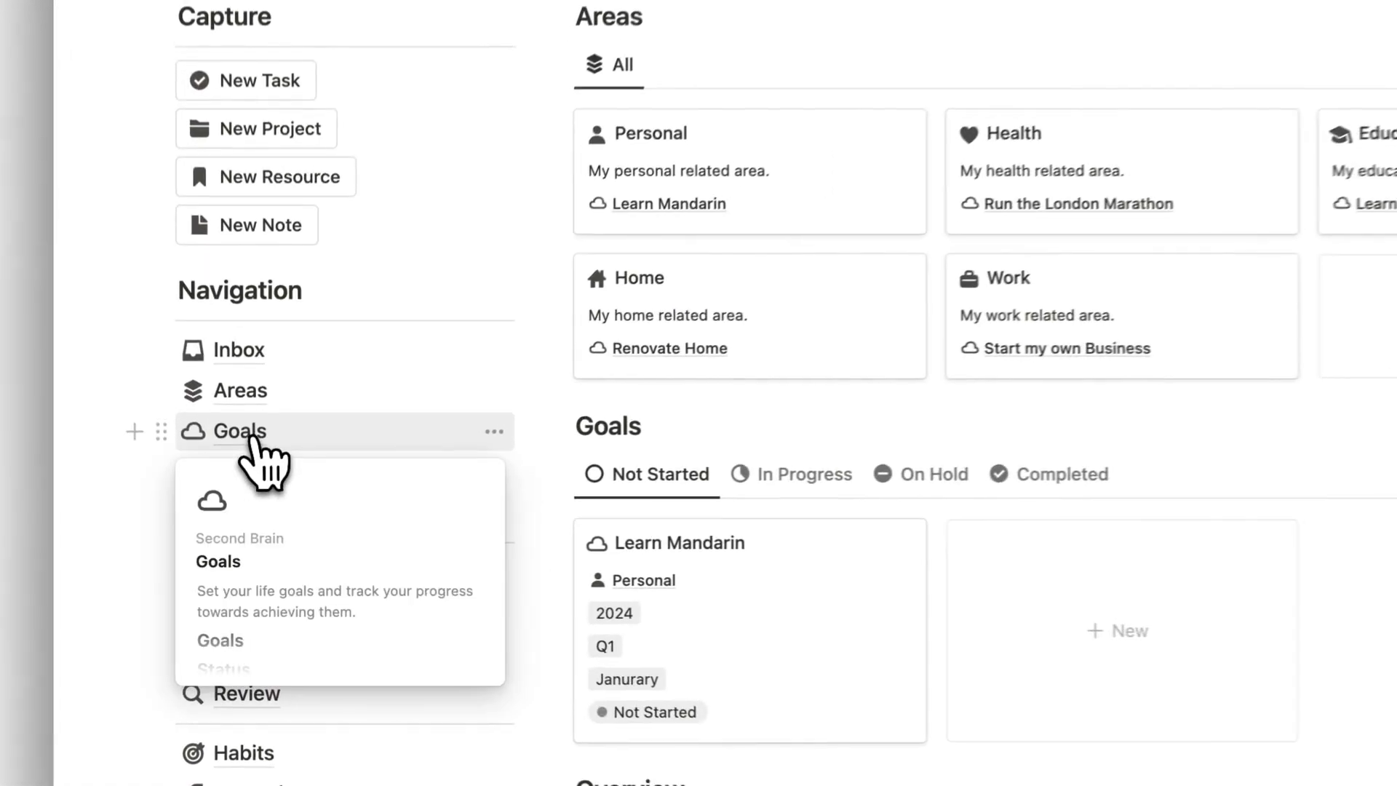
Open the Start my own Business goal on the Goals page and view its task picker.
click(240, 425)
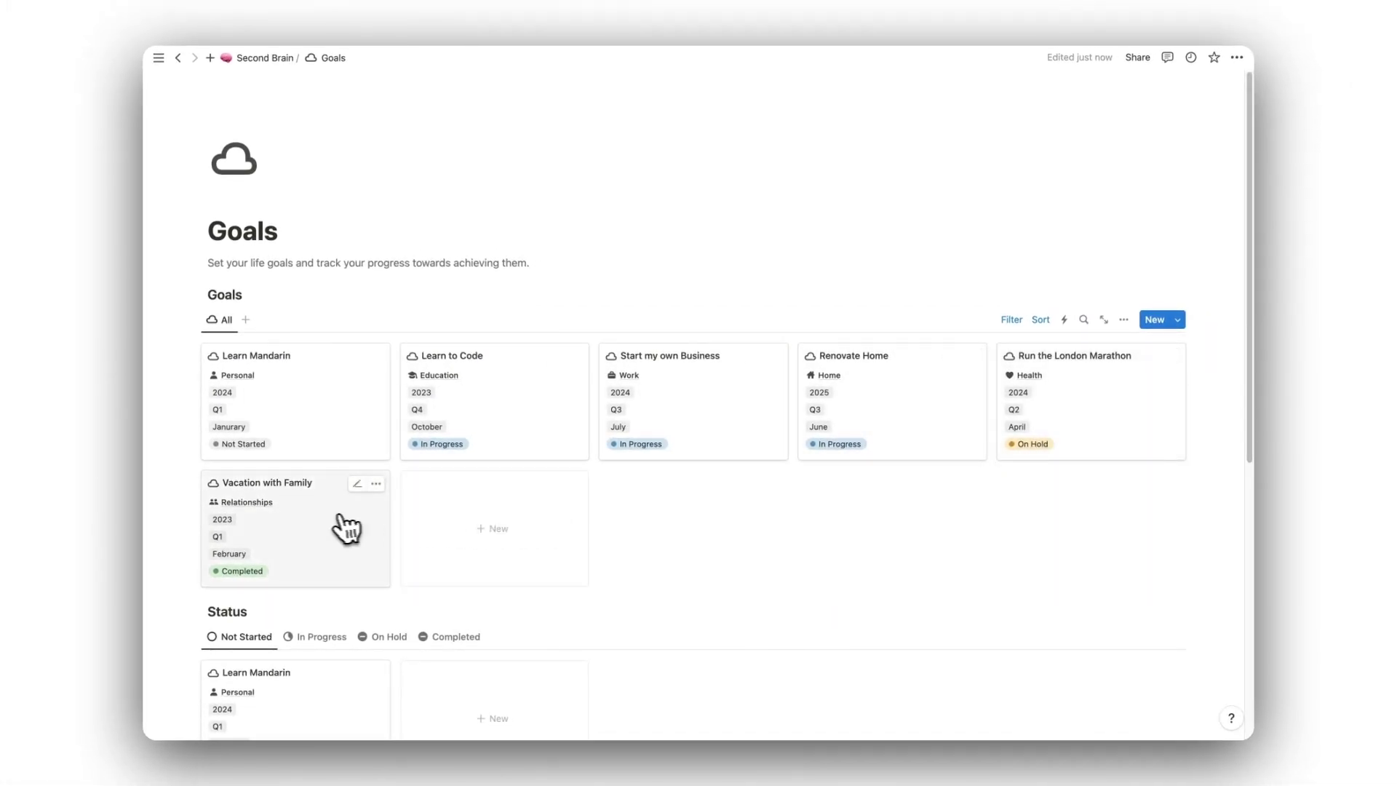
click(709, 420)
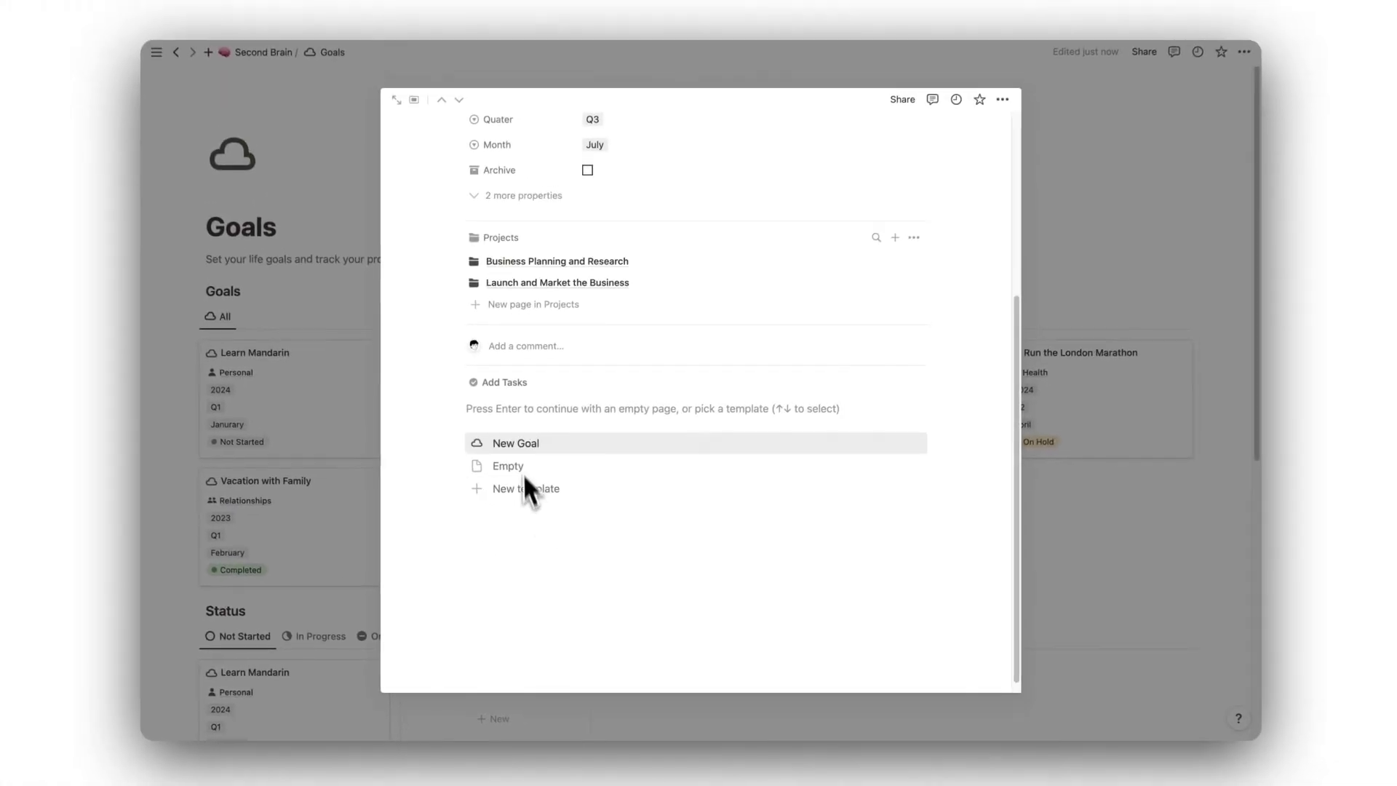
click(575, 624)
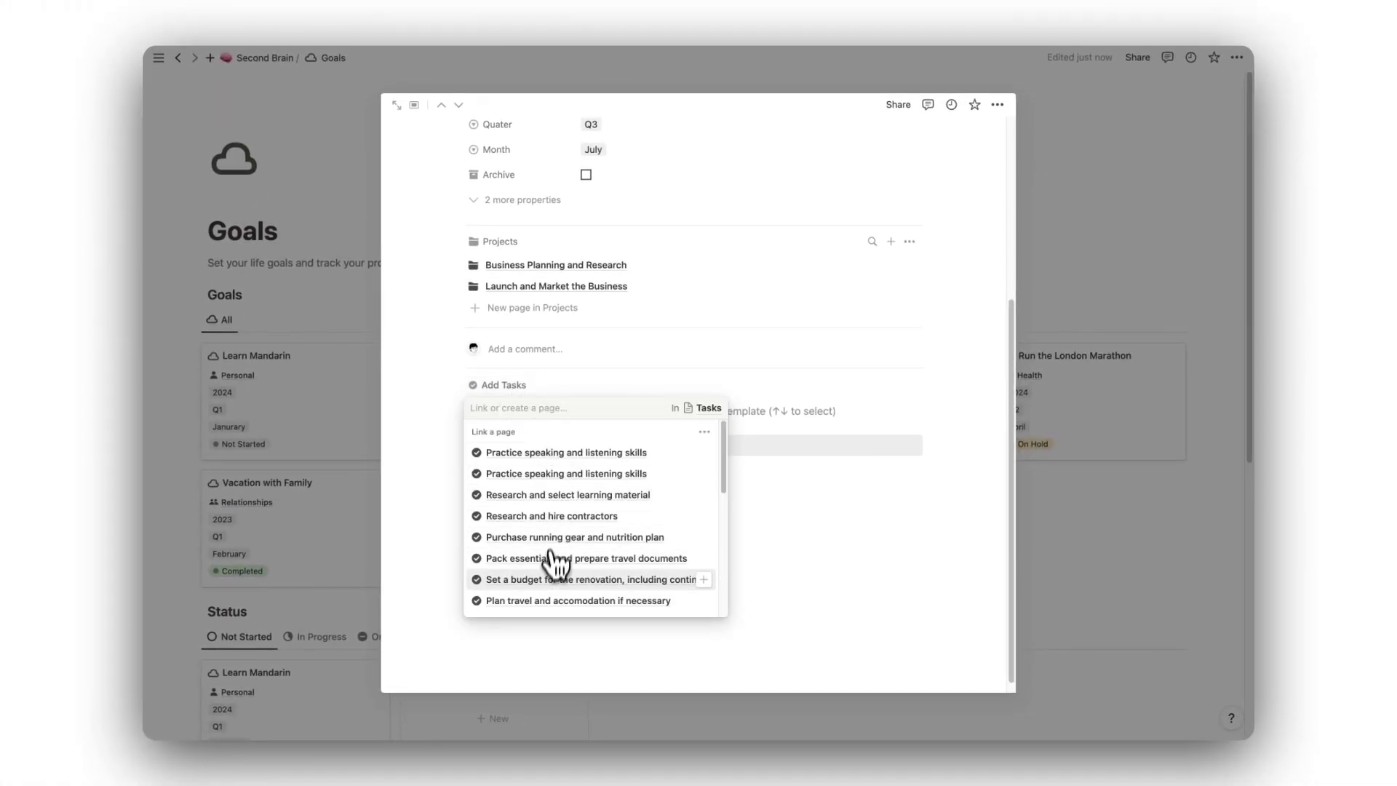
Cycle the Goals Status board through In Progress, On Hold and Completed goals.
click(1075, 544)
scroll(1076, 544, down, 5)
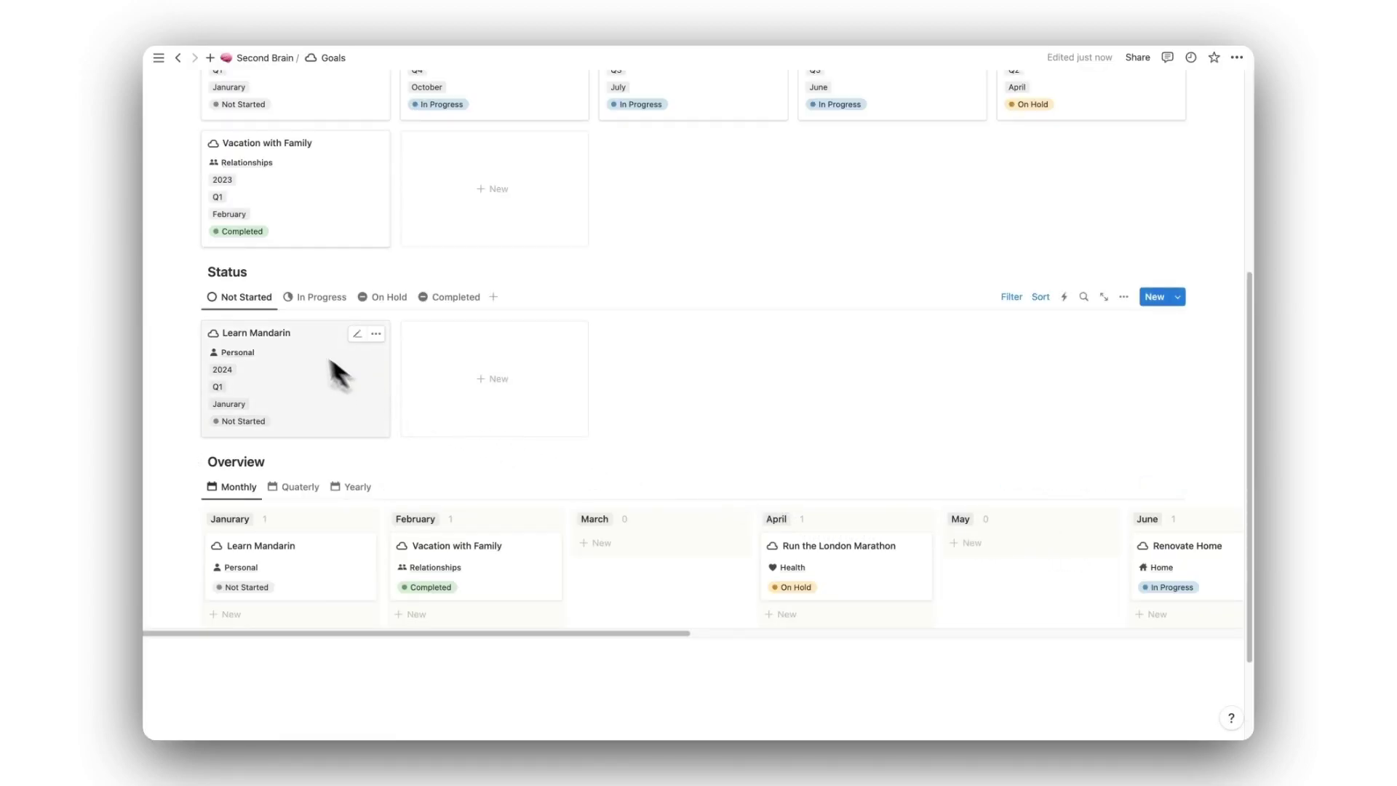
click(325, 298)
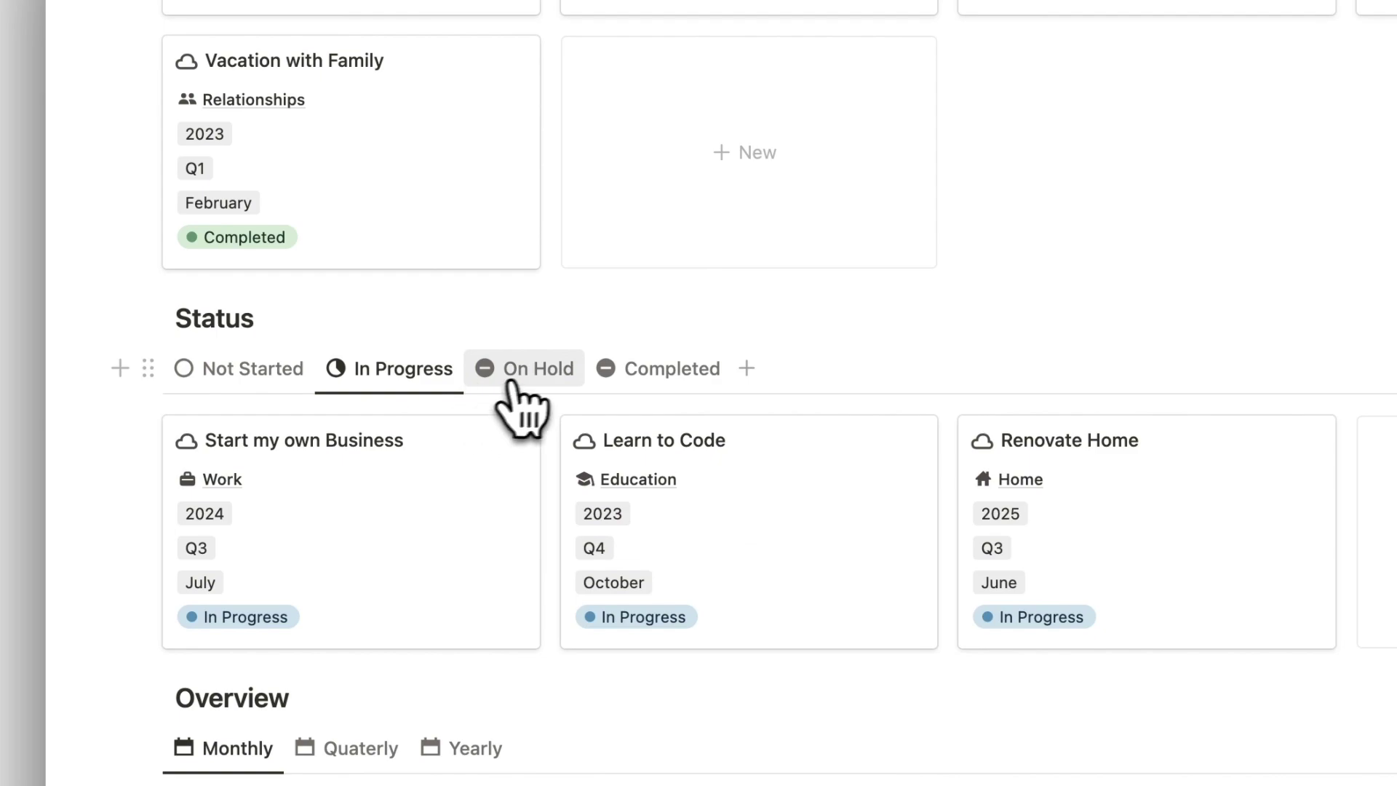
click(518, 375)
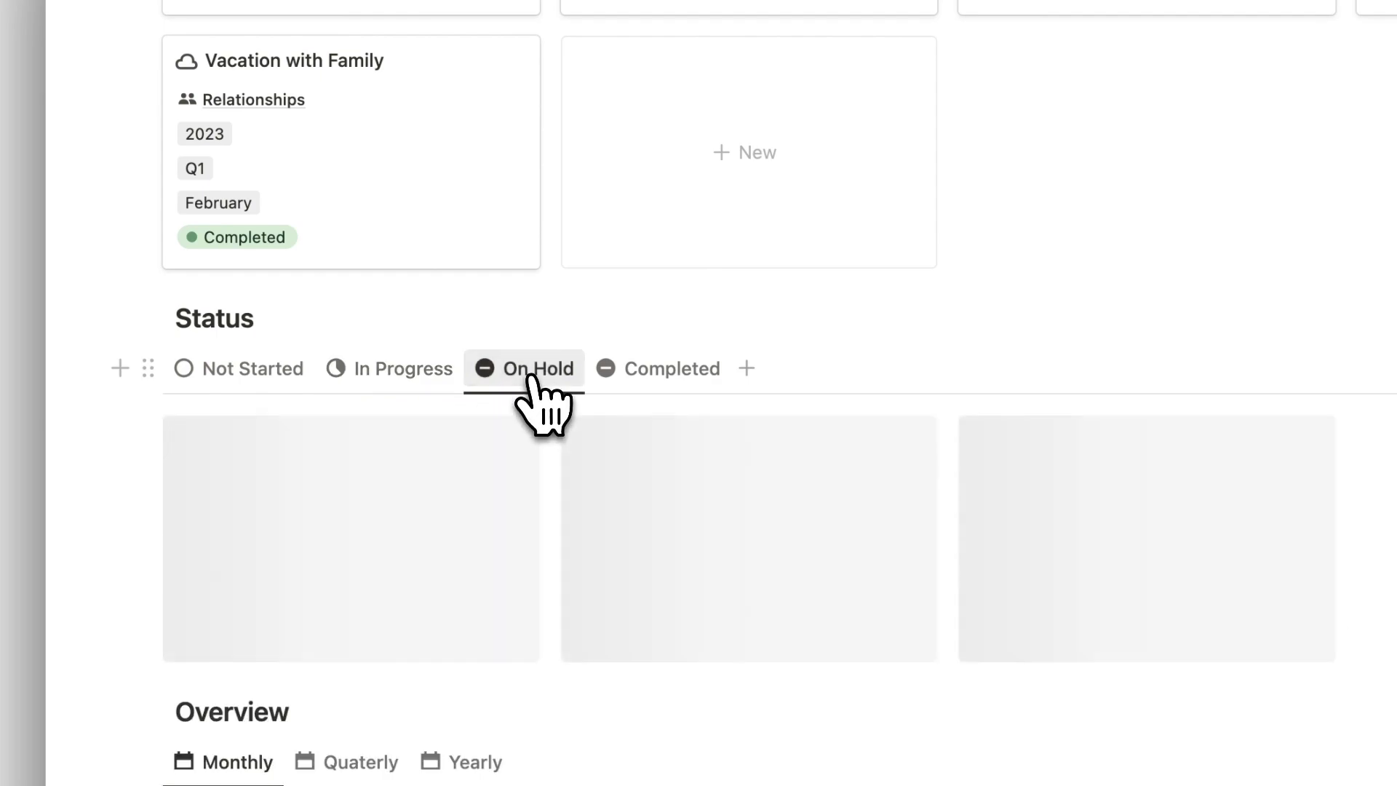
click(659, 386)
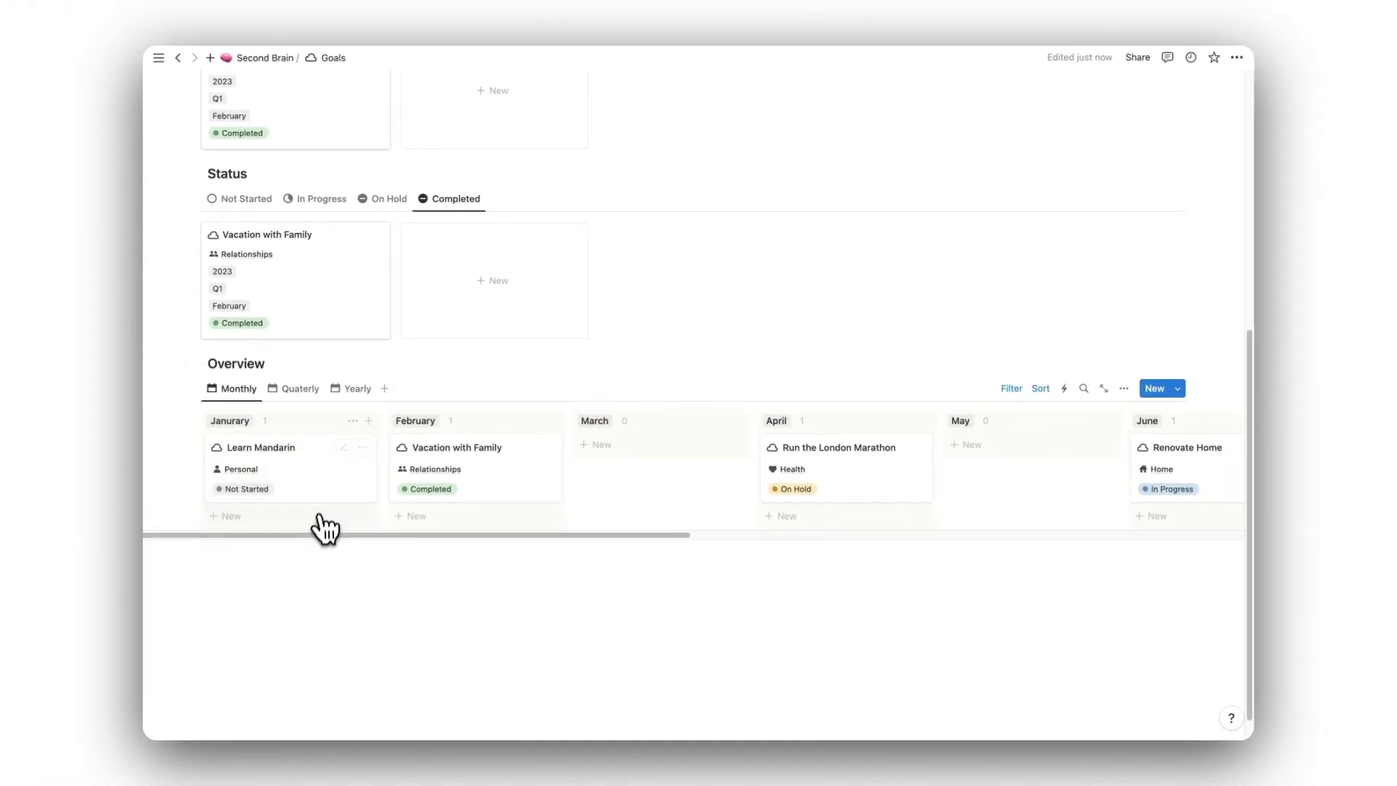
Group the Goals overview by quarter, then by year.
mouse_move(316, 536)
mouse_down()
mouse_move(826, 537)
mouse_move(294, 537)
mouse_up()
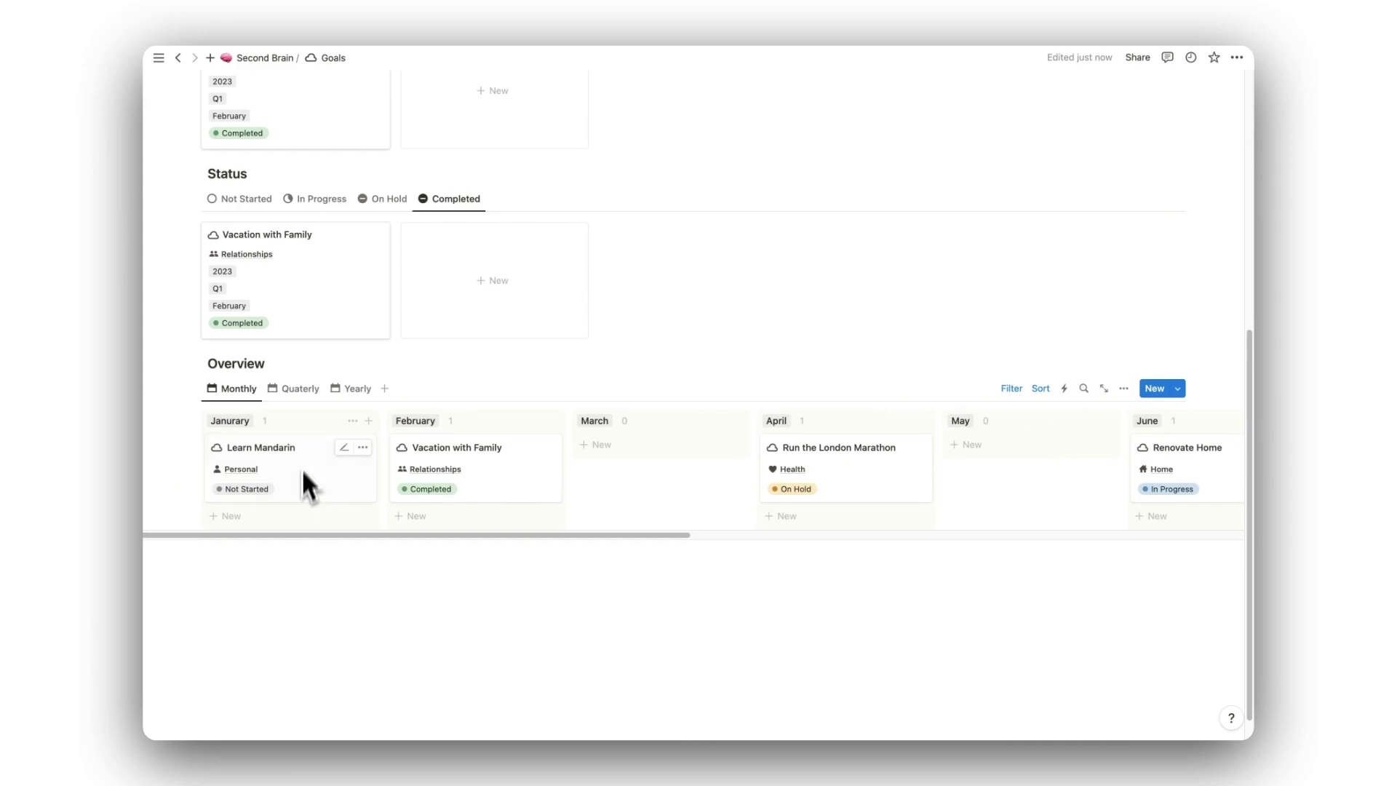
click(299, 390)
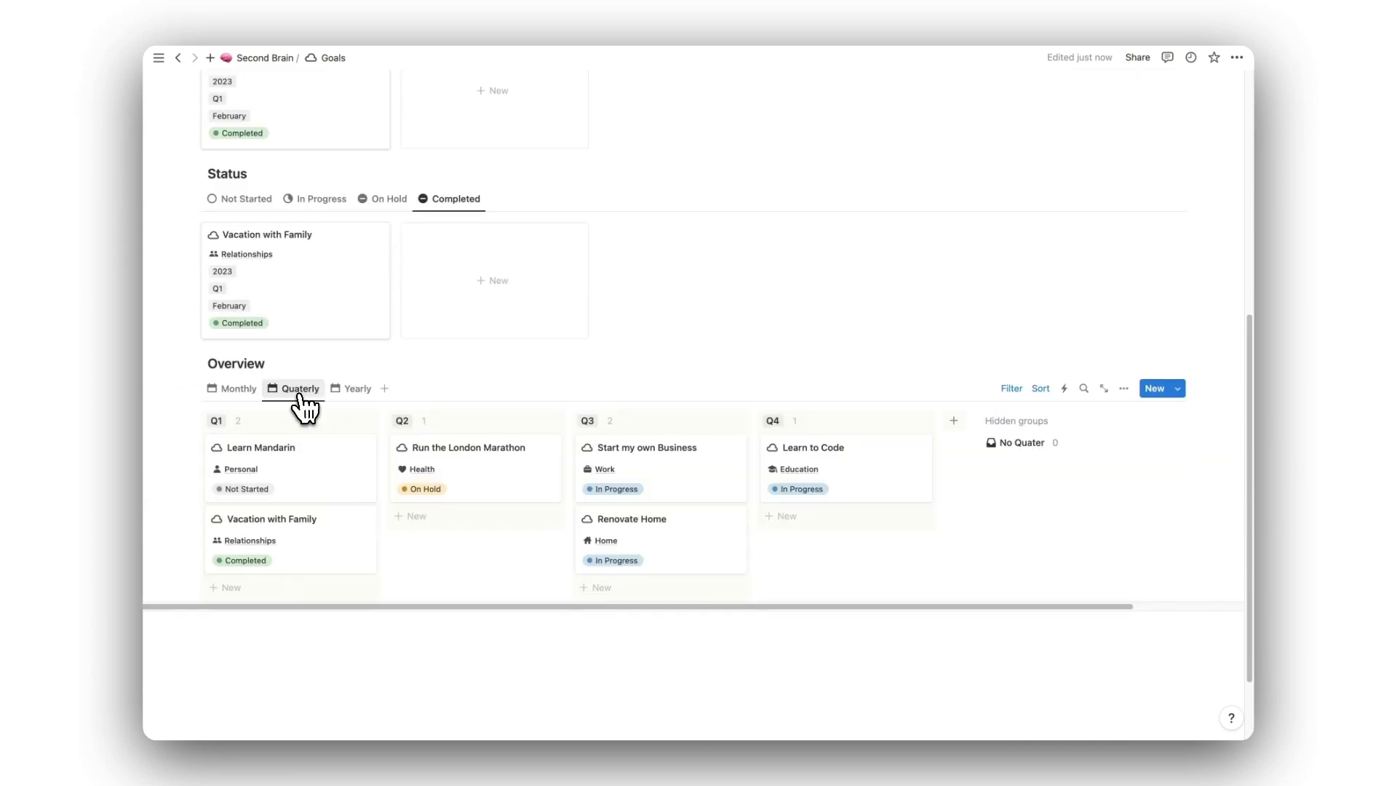
click(360, 405)
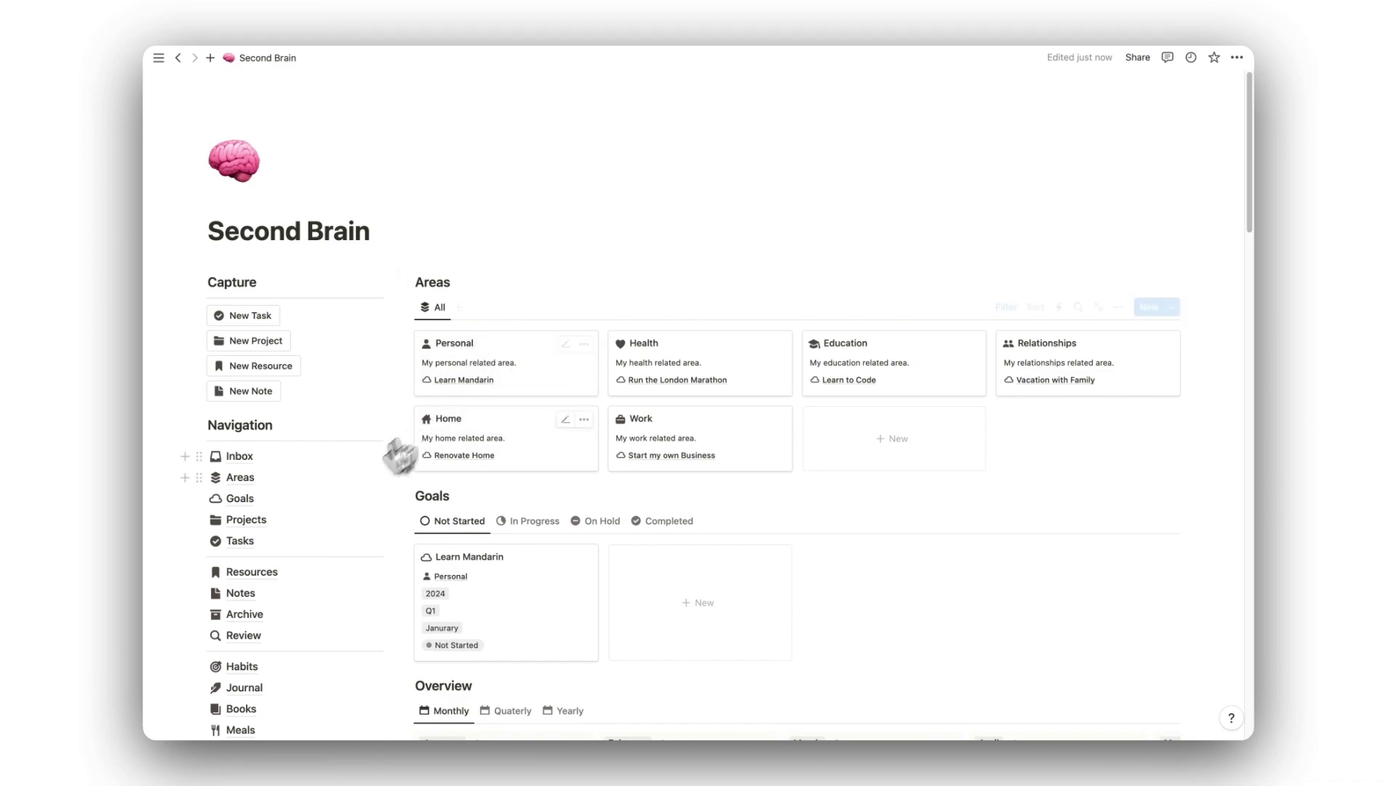
Open the Launch and Market the Business project, check its dates and view its resource picker.
click(231, 520)
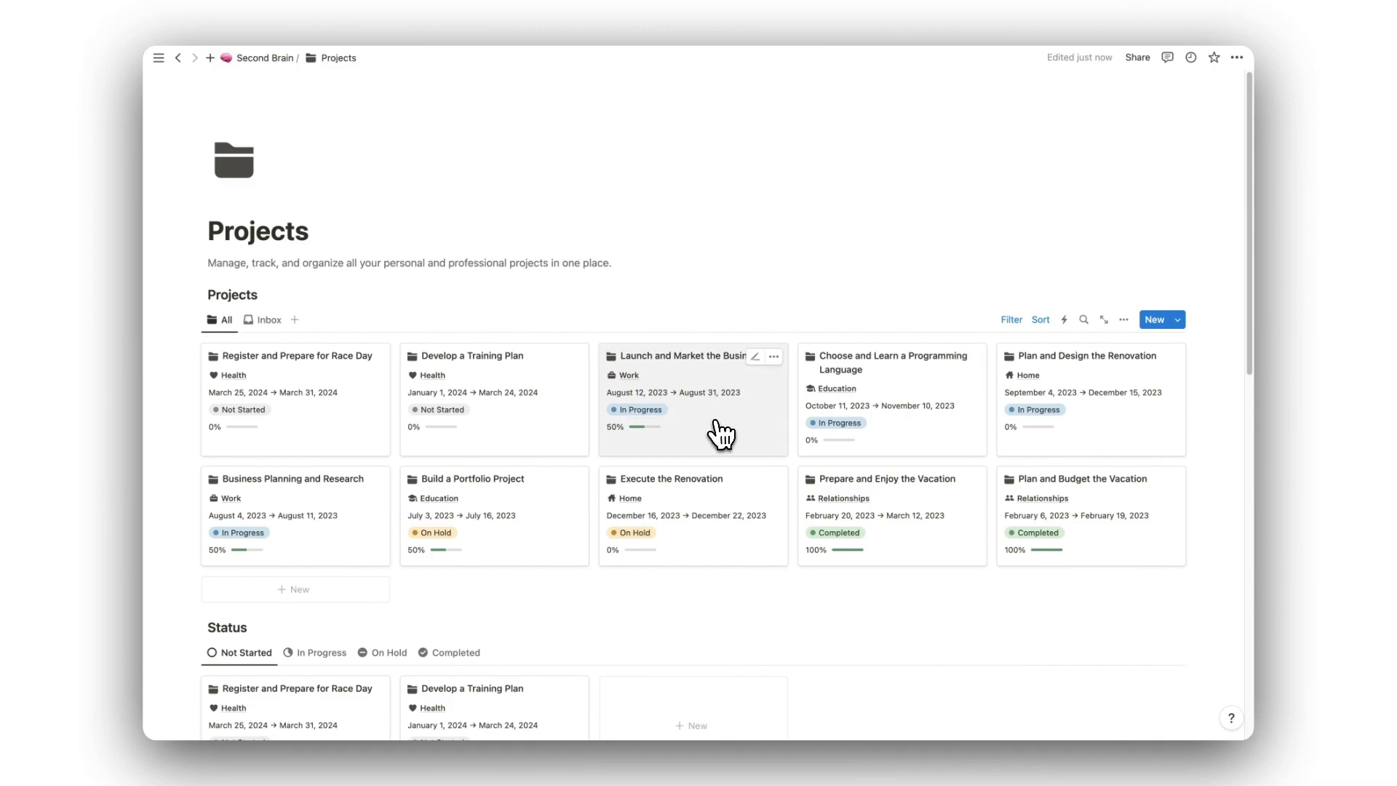
click(723, 435)
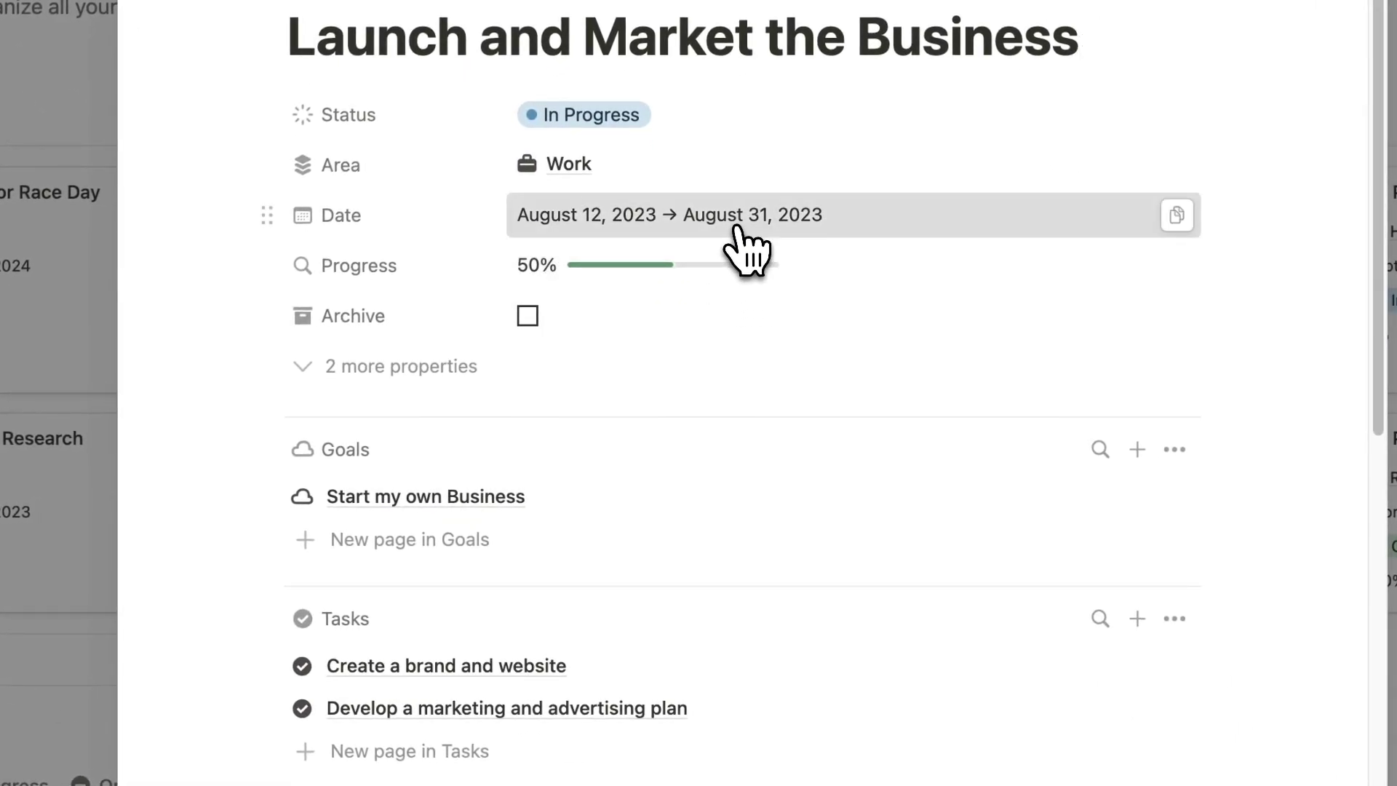
click(740, 227)
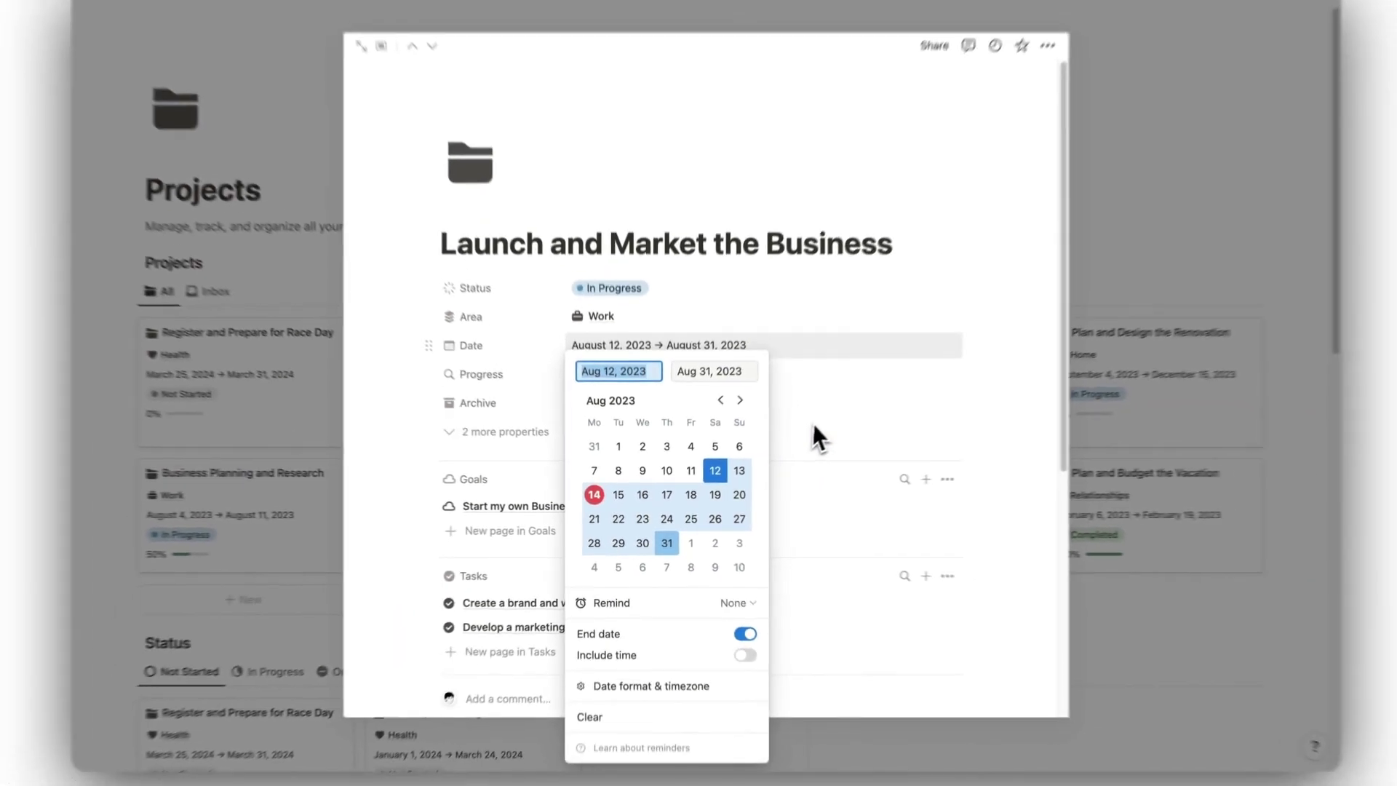
click(939, 356)
scroll(939, 360, down, 5)
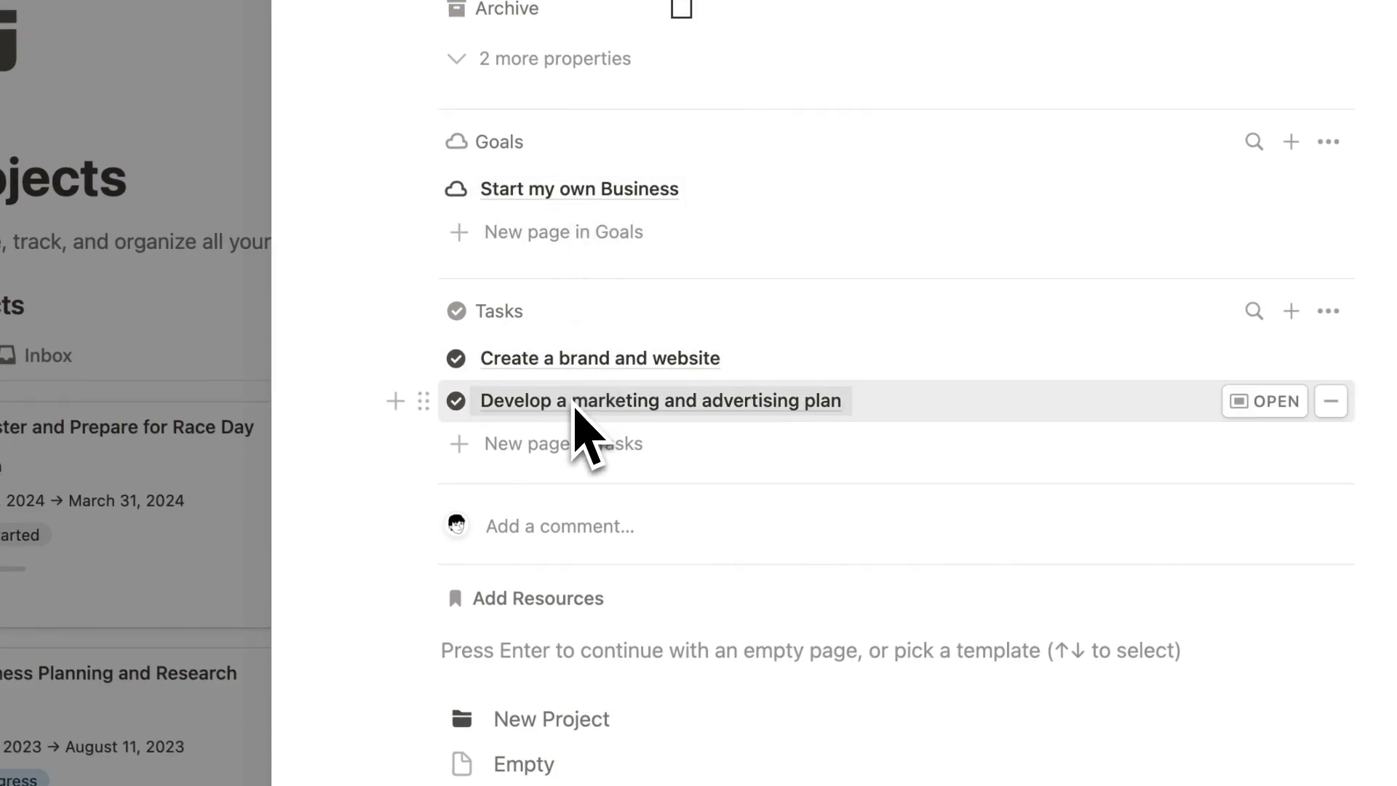
click(536, 600)
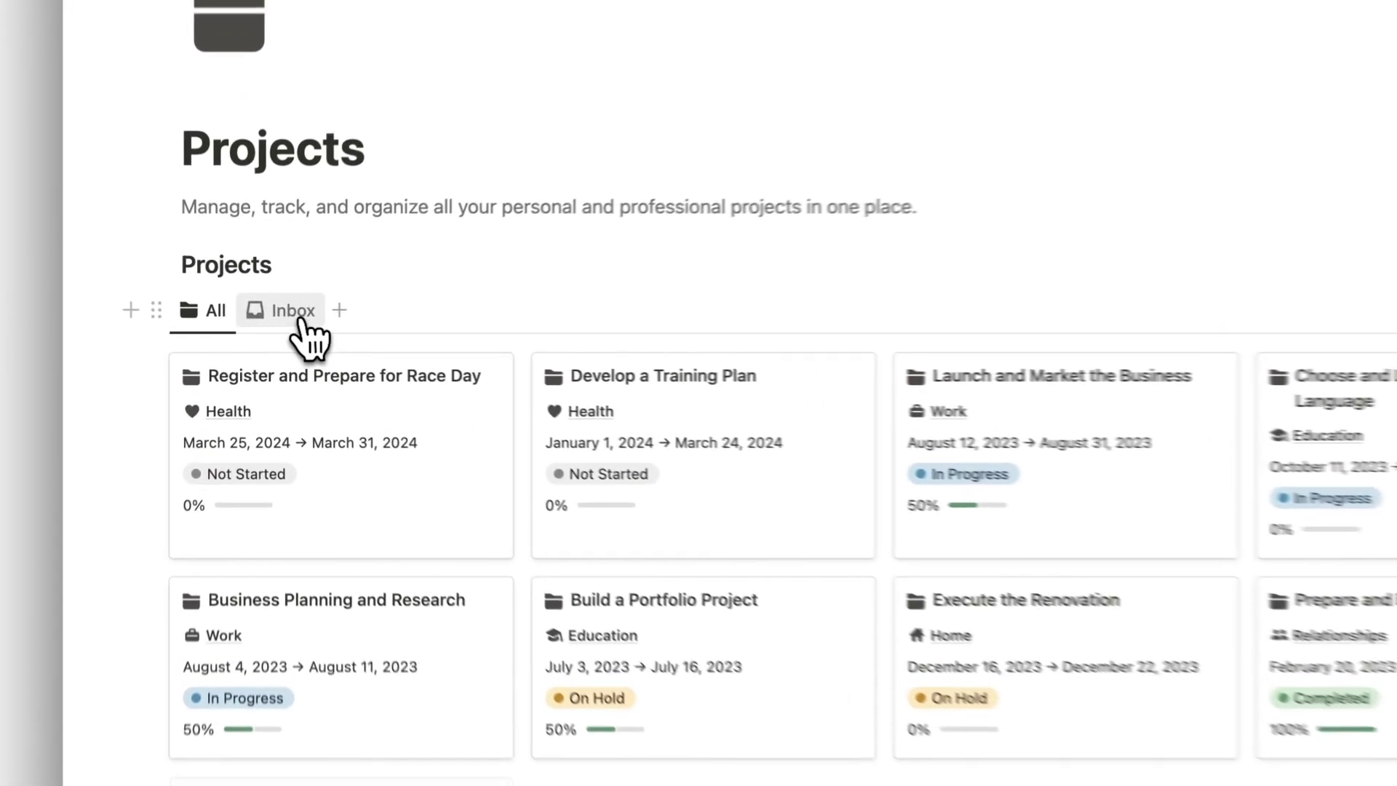
Show inbox projects, then the In Progress, On Hold and Completed project groups.
click(300, 312)
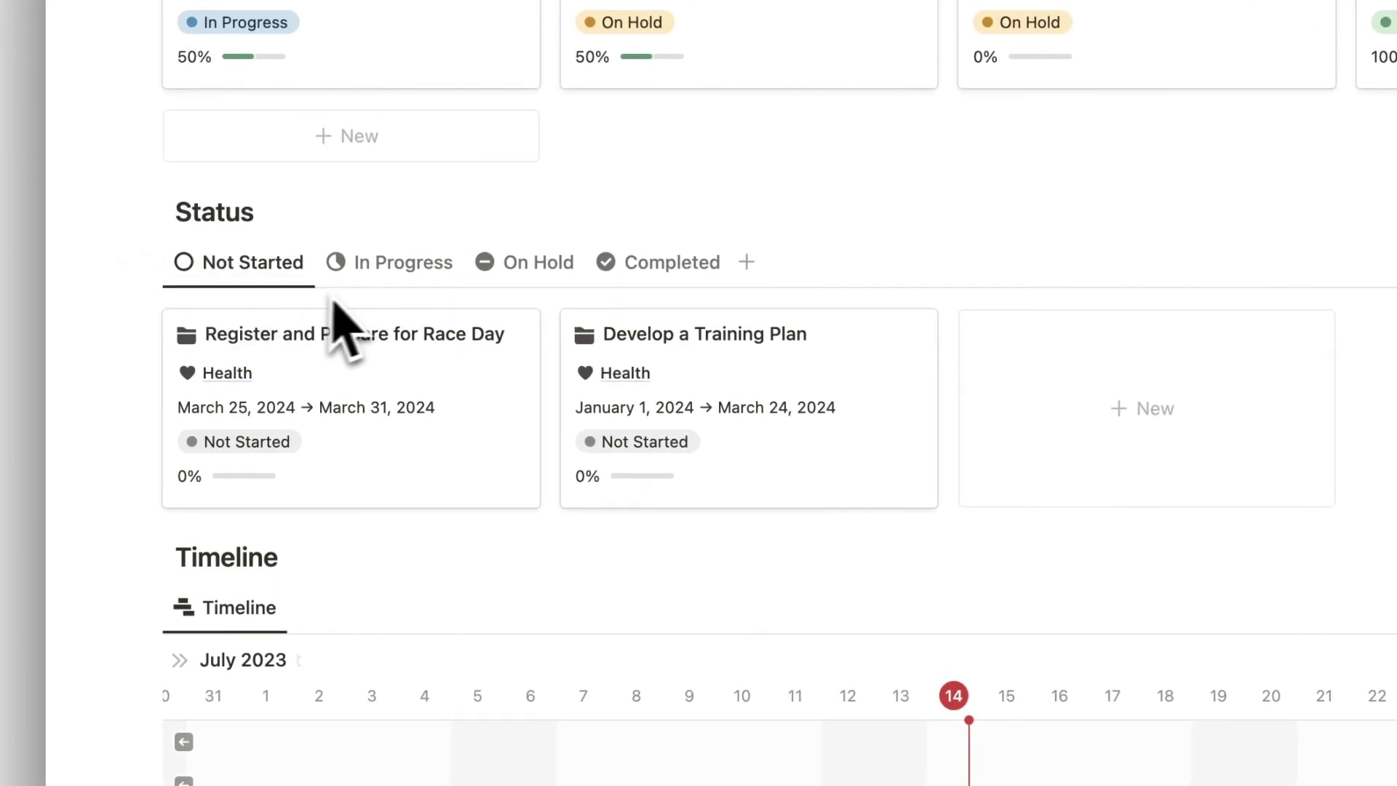
click(402, 277)
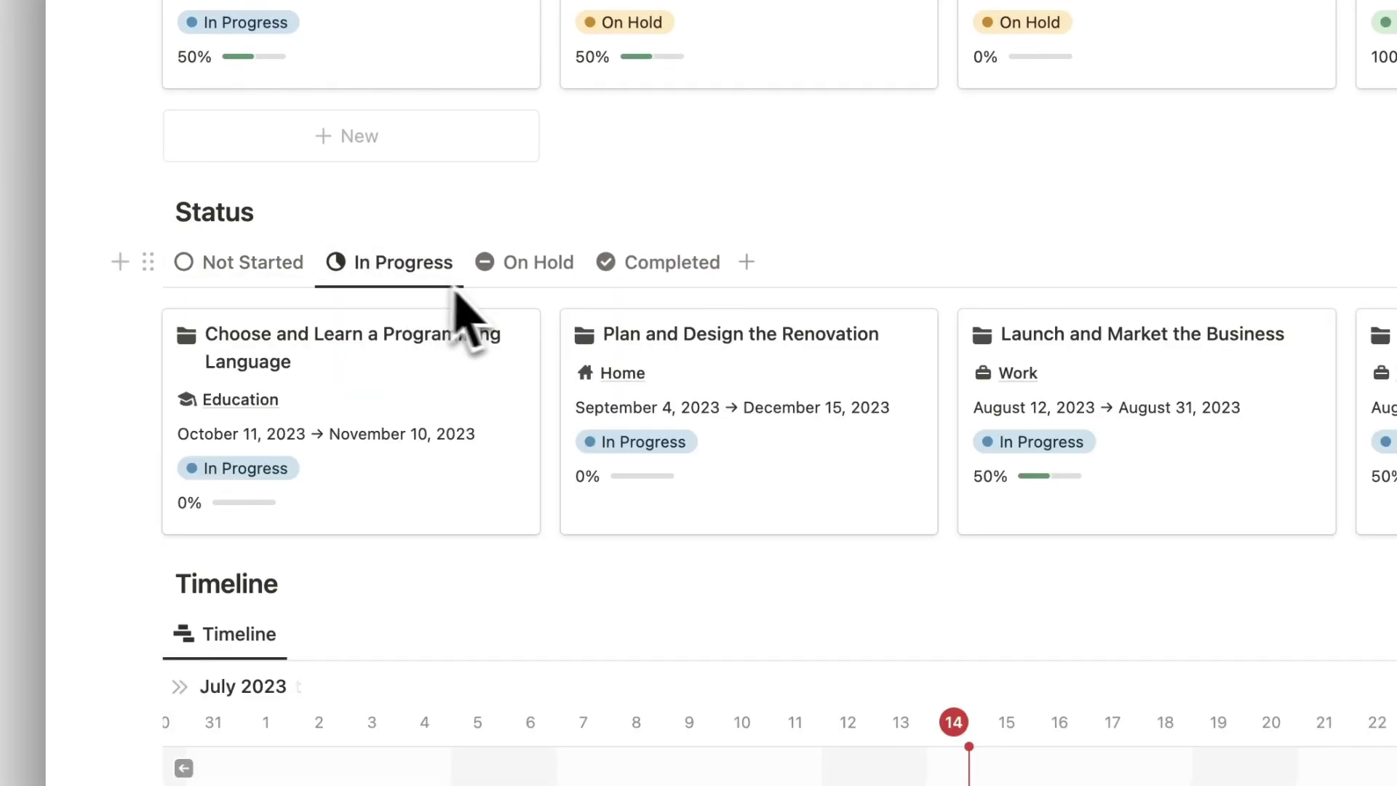
click(537, 274)
click(668, 271)
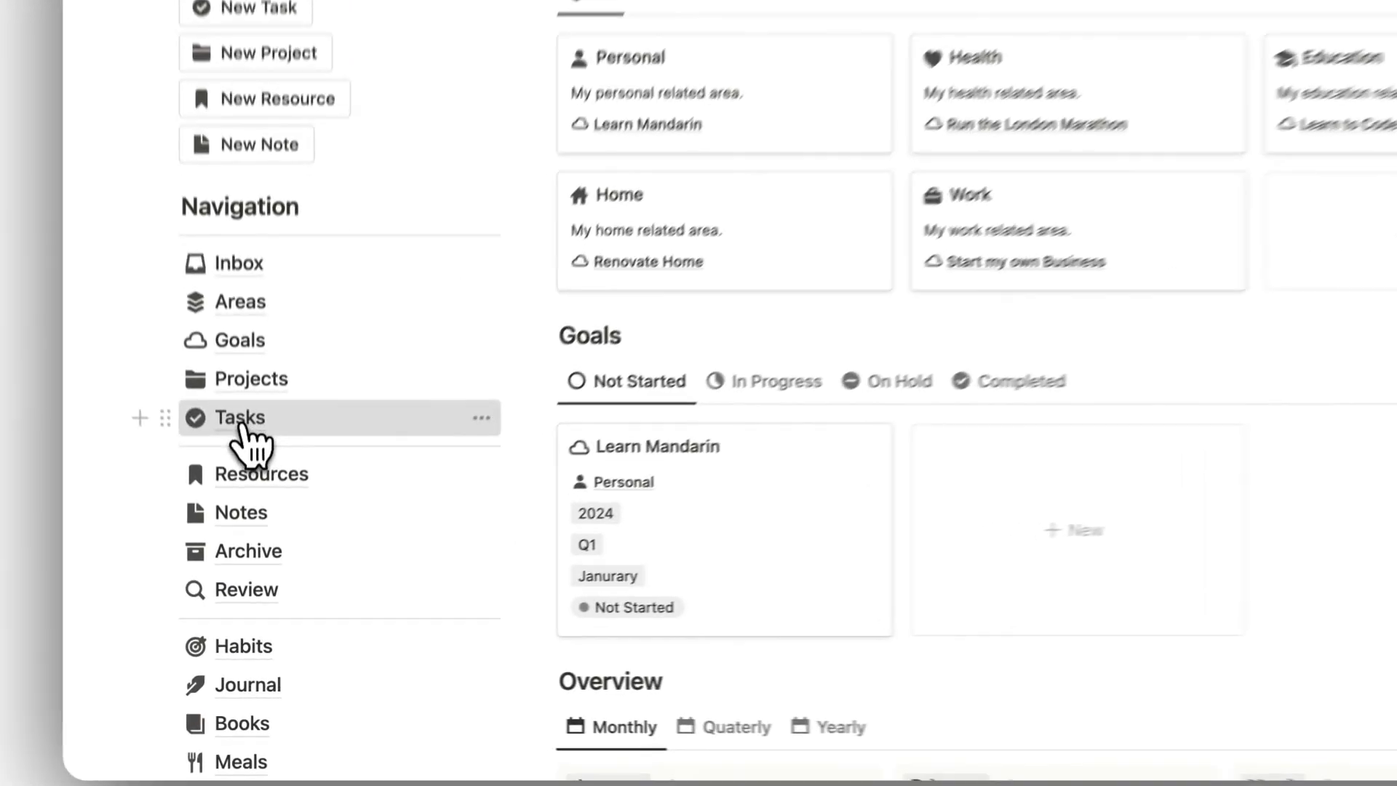
Open the Tasks page and browse its Inbox, Upcoming, Overdue and Completed lists.
click(242, 541)
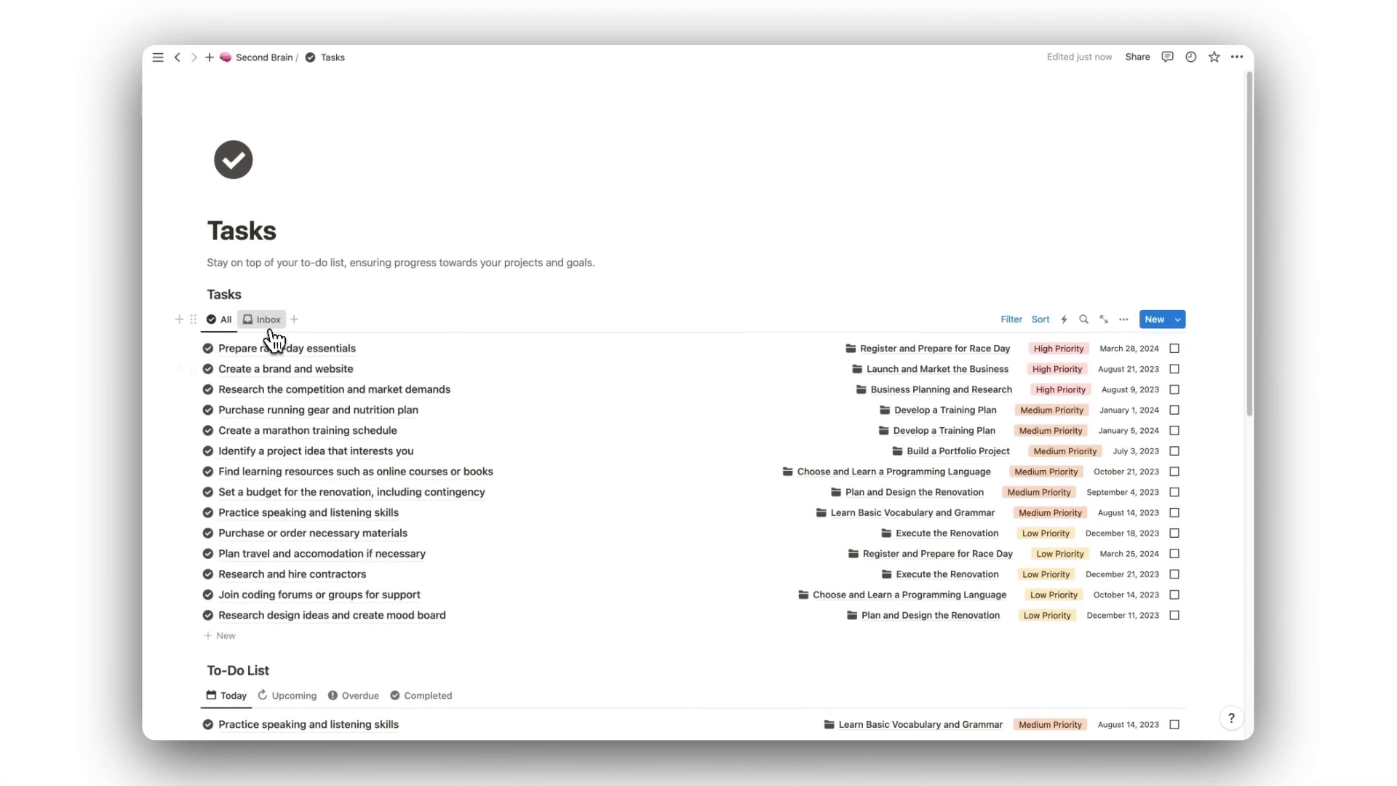
click(261, 318)
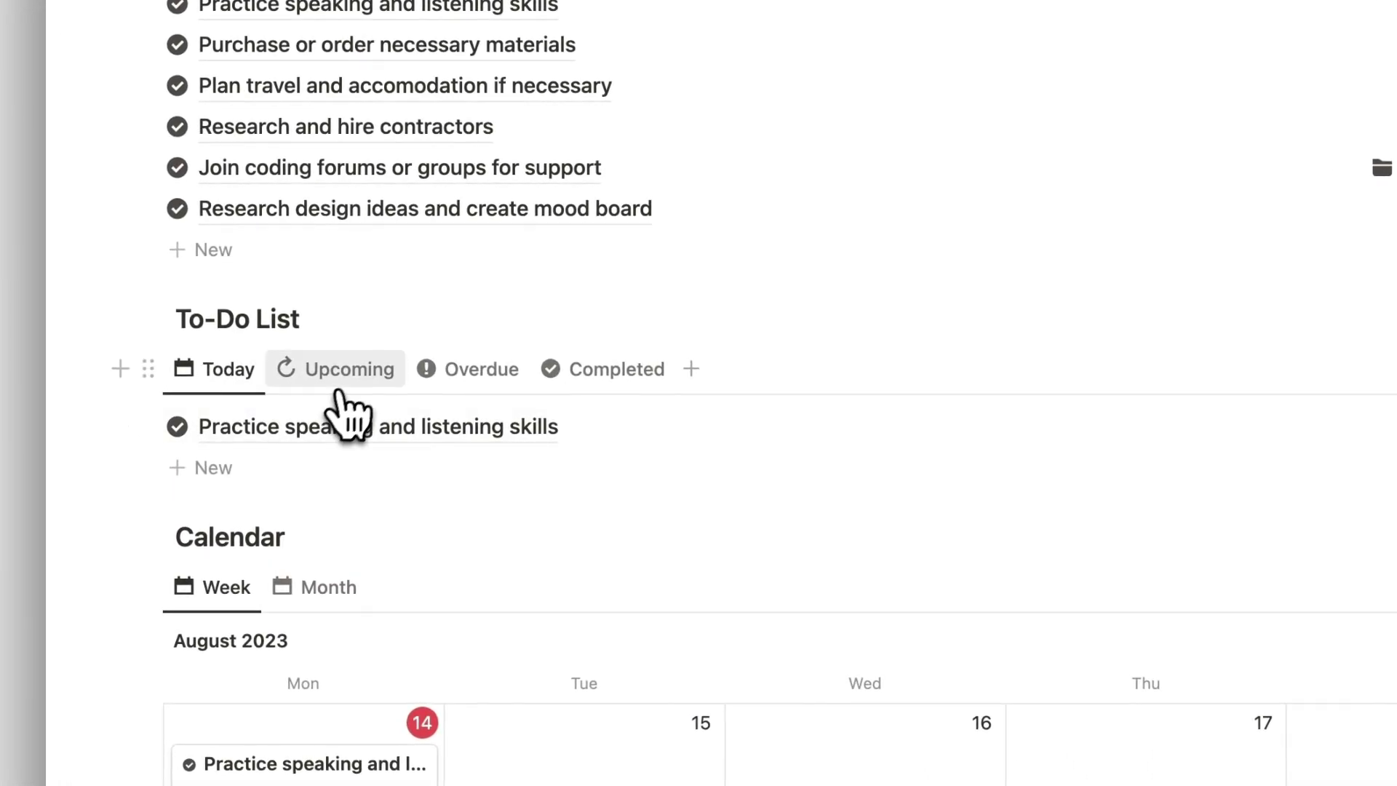
click(339, 360)
click(482, 383)
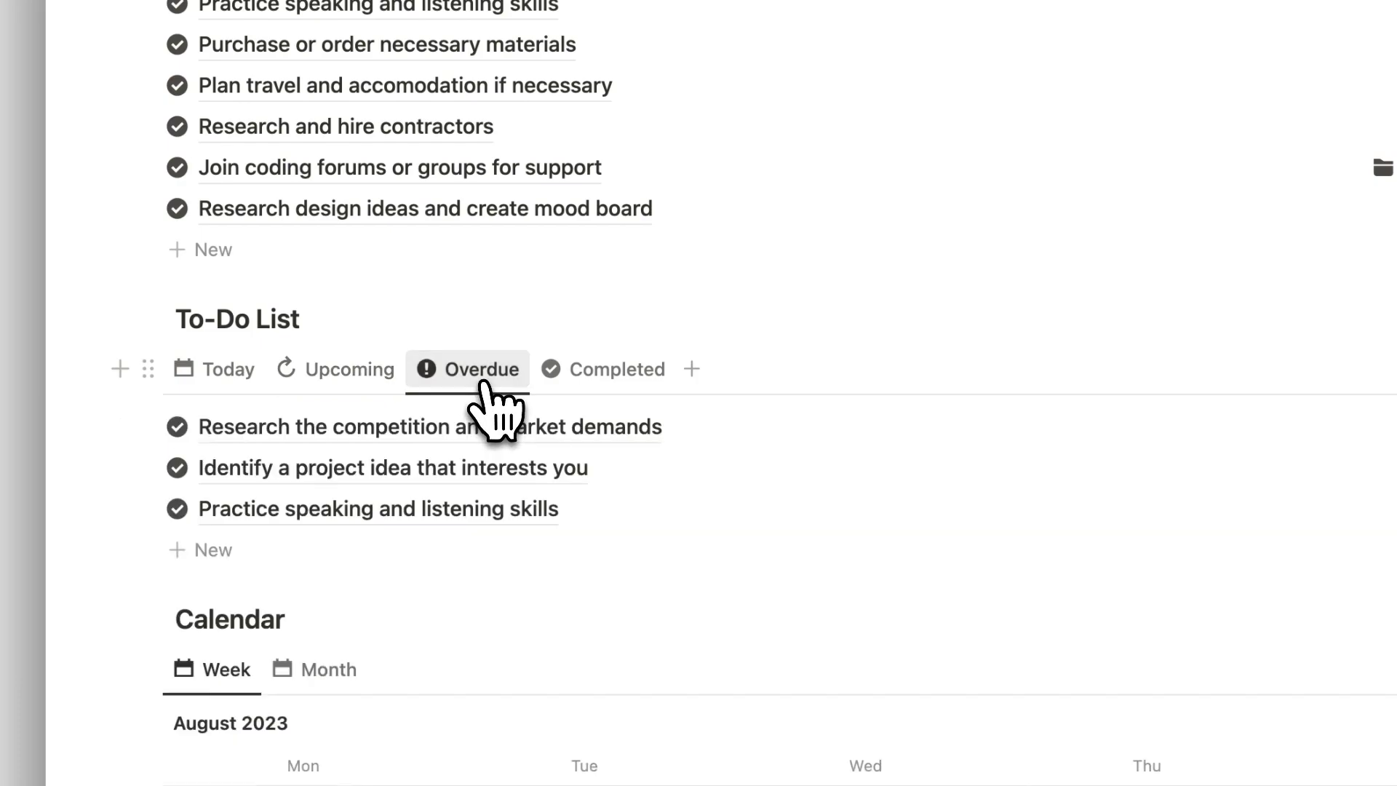
click(611, 375)
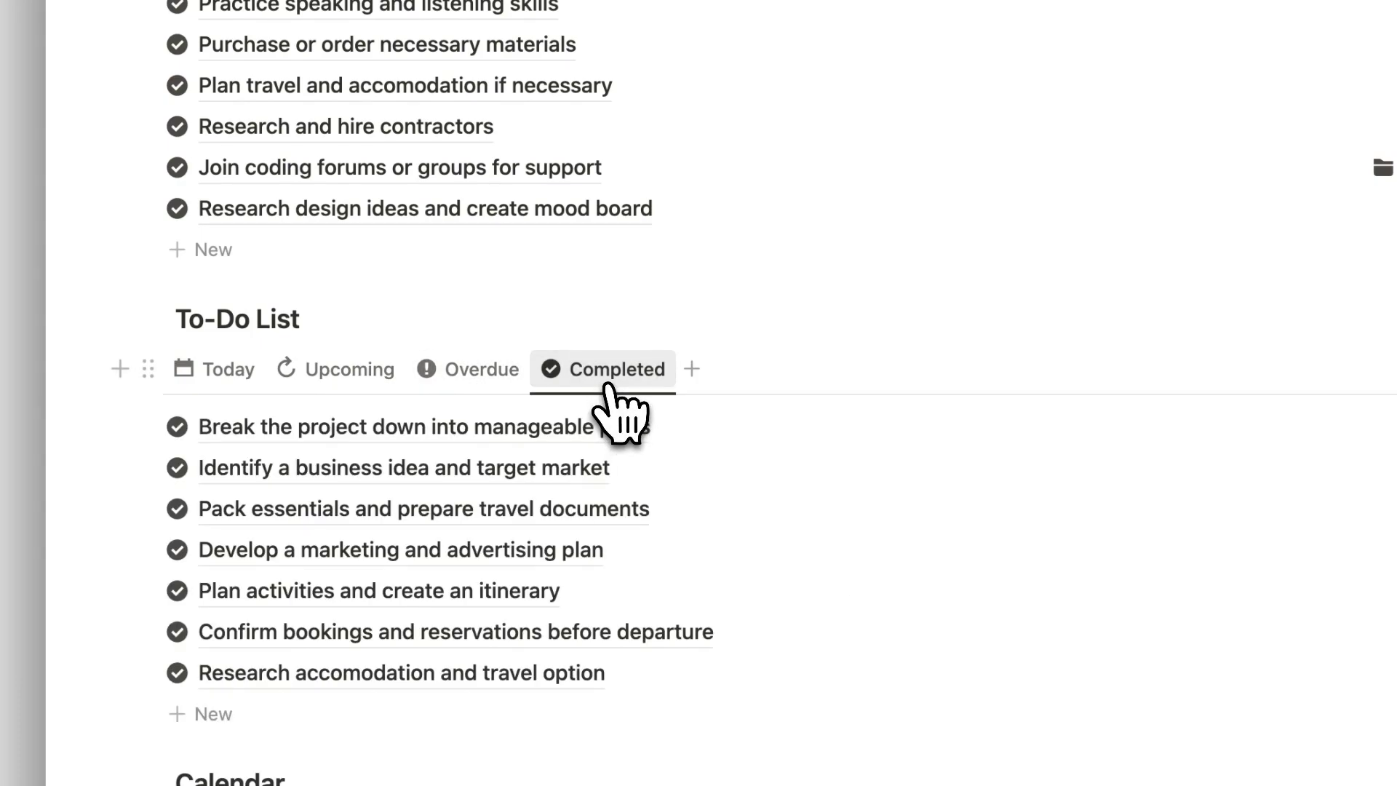
Tick Practice speaking and listening skills in Today's list and confirm it under Completed.
click(228, 369)
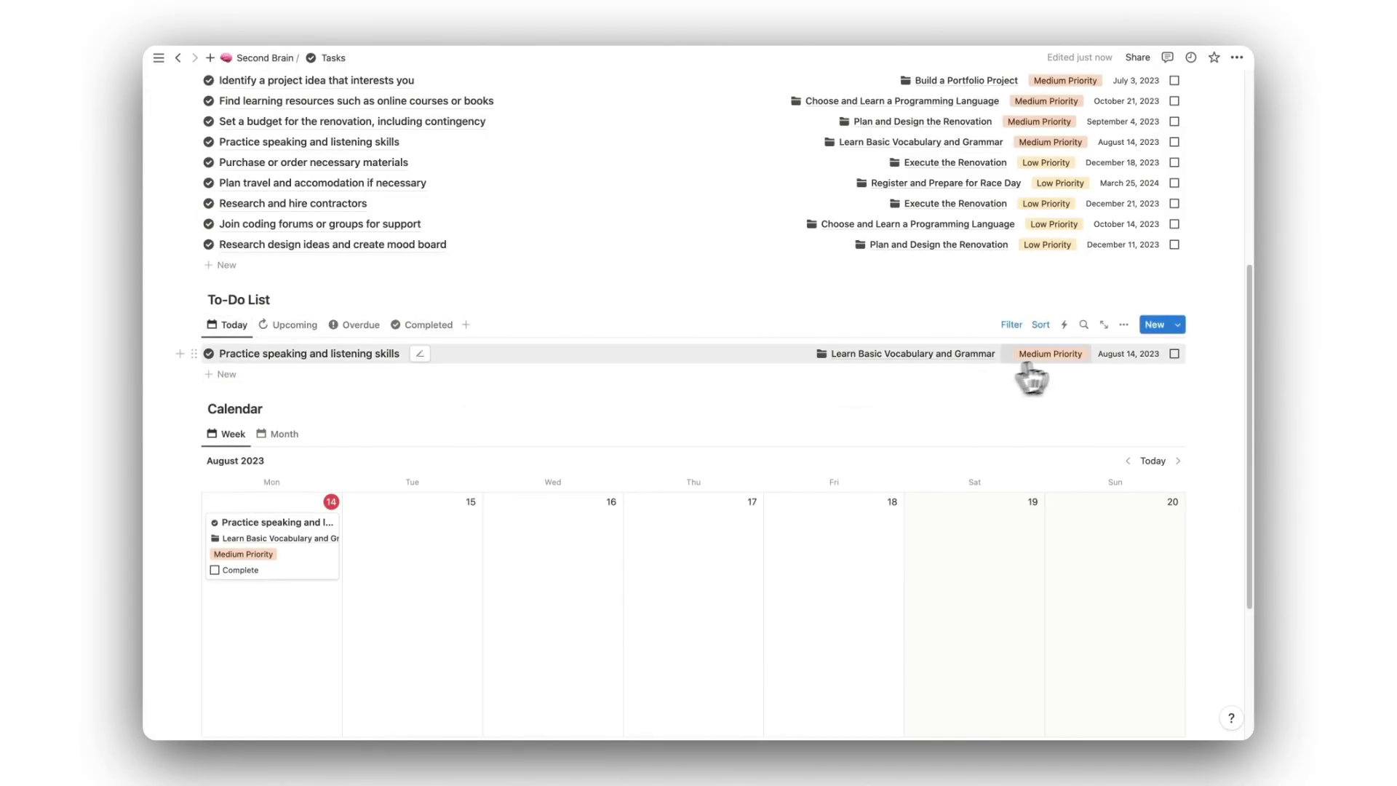
click(1175, 355)
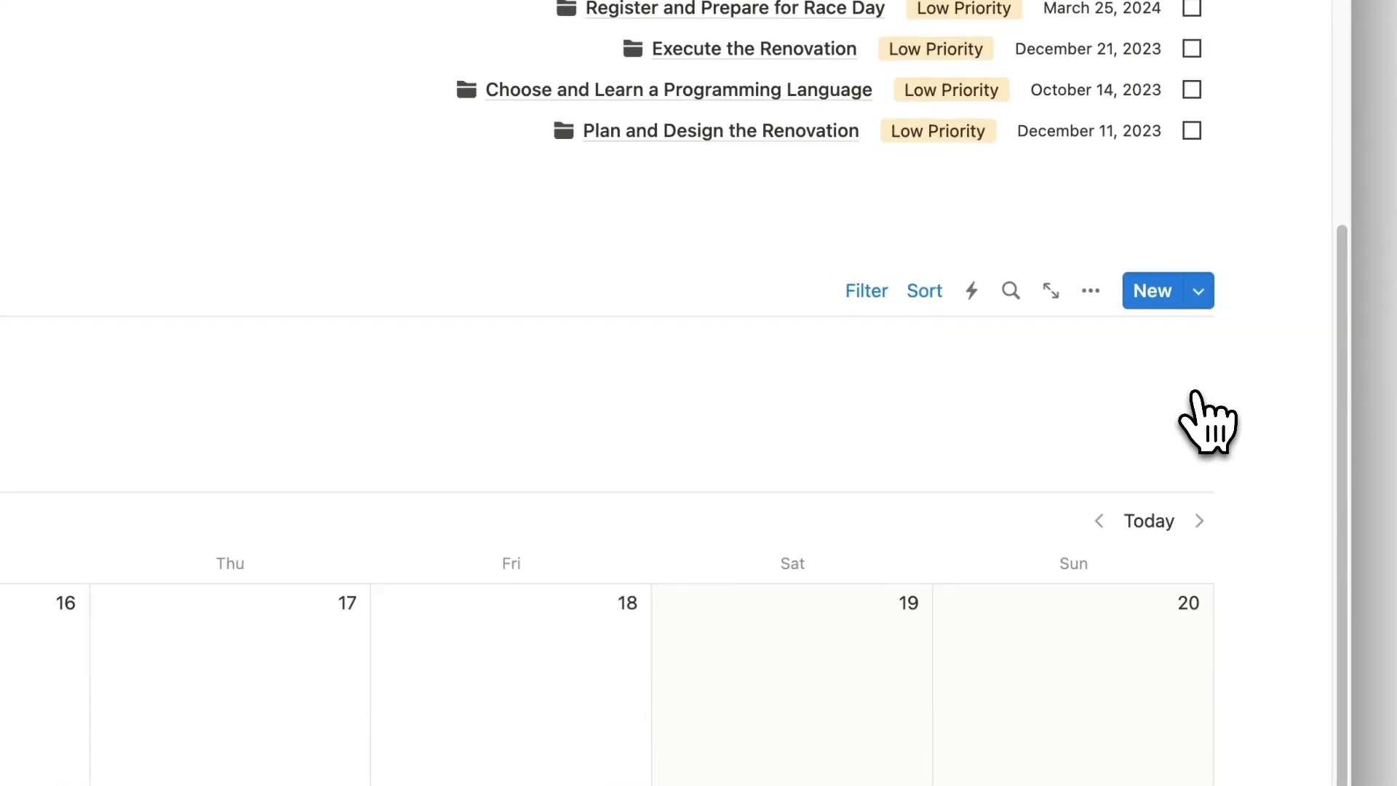
click(426, 305)
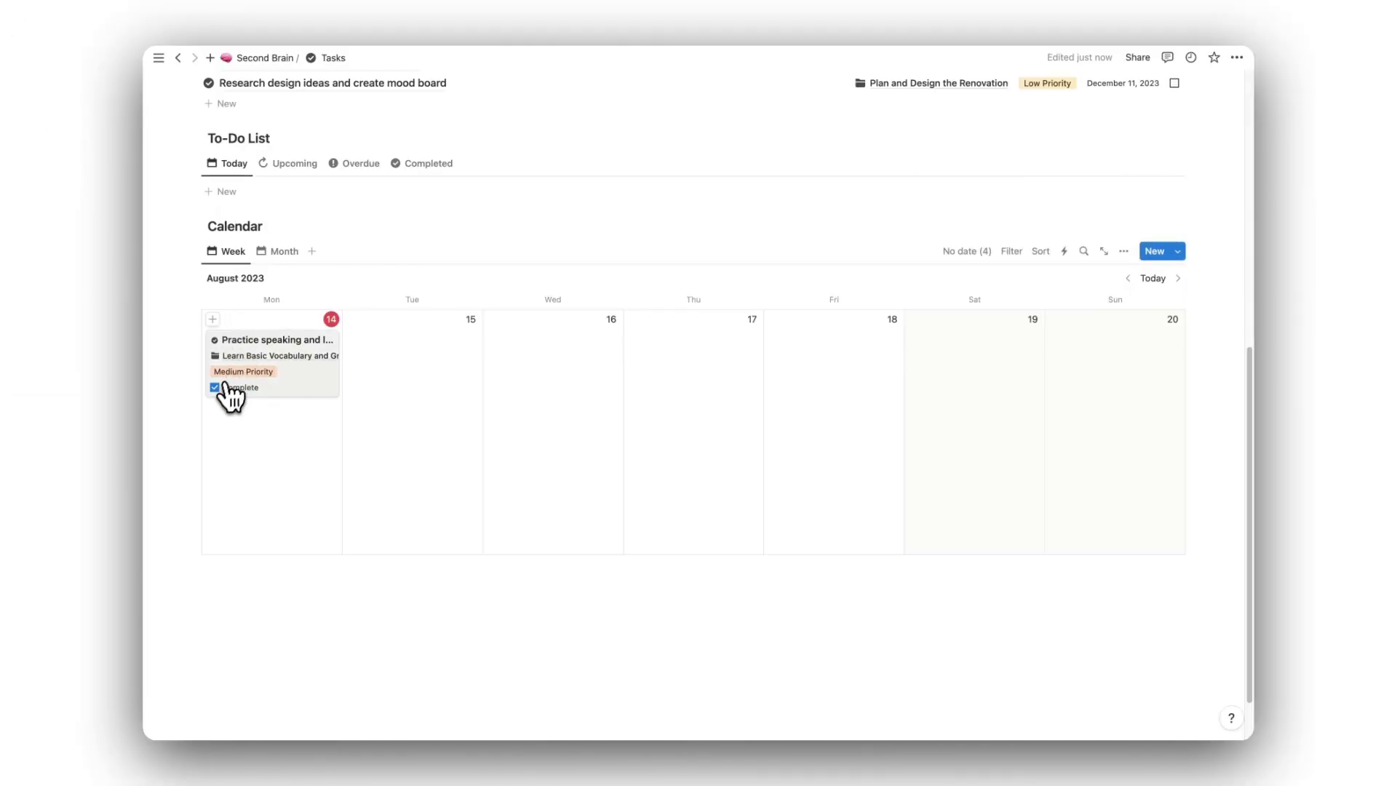
Toggle the practice task's checkbox, move it and back to Monday 14, then show August 2023 by month.
click(216, 388)
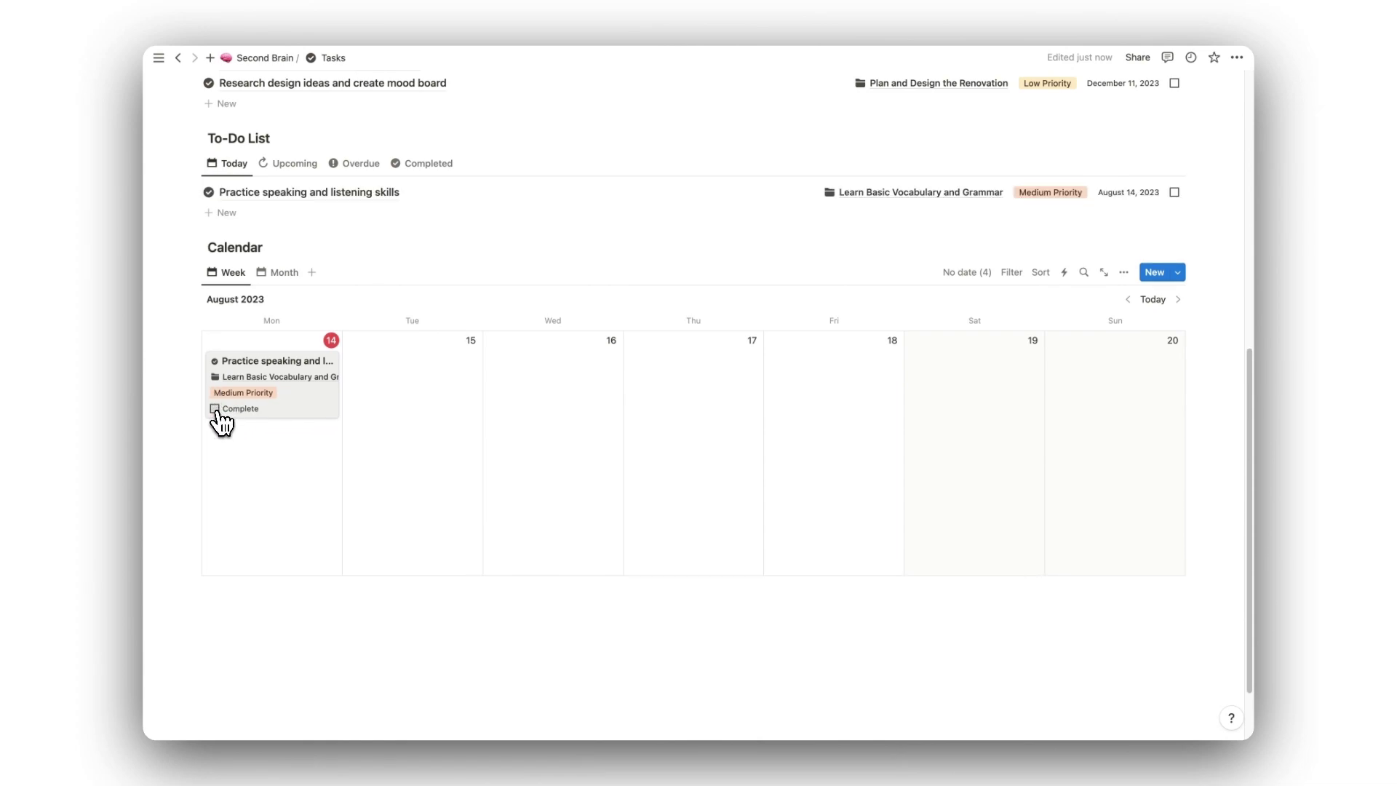
click(216, 410)
drag(303, 372, 510, 389)
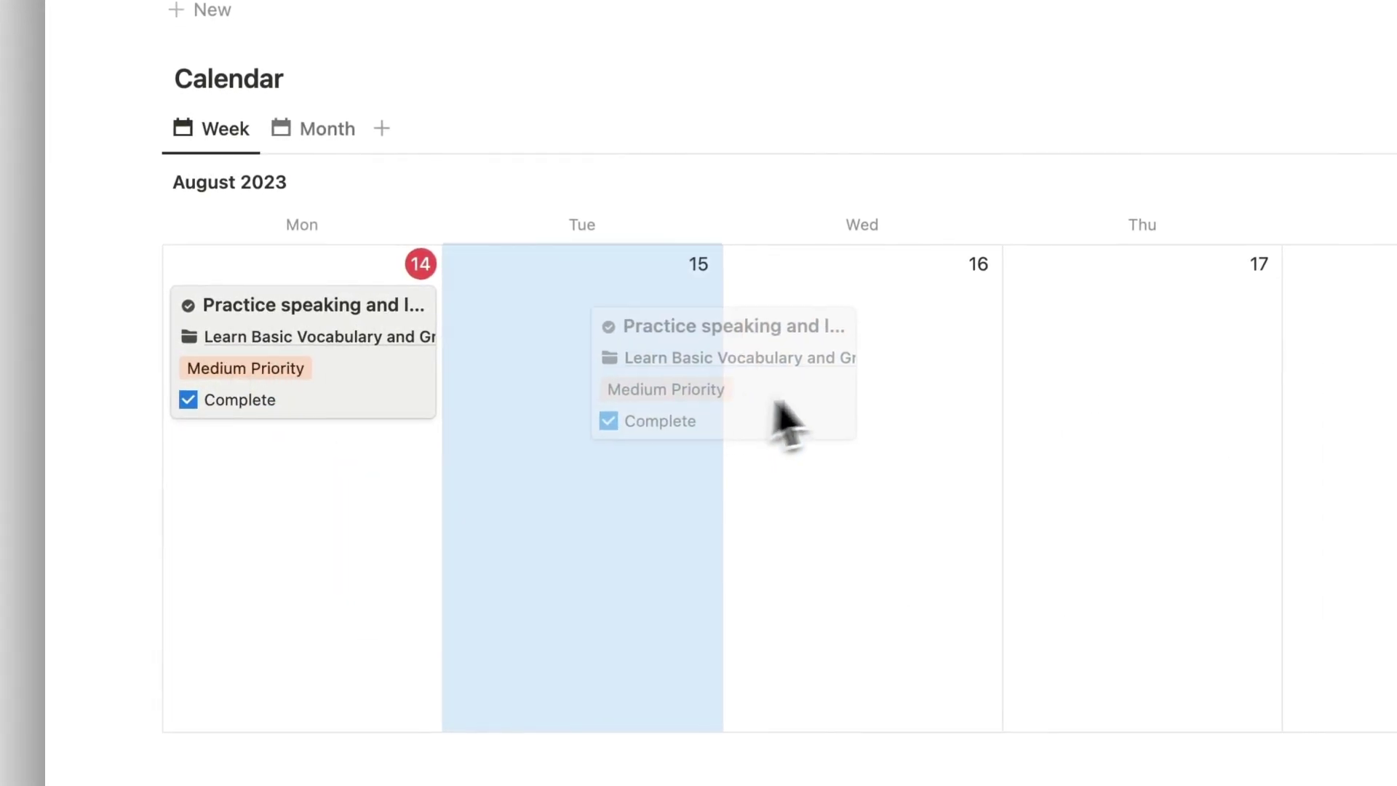
drag(777, 404, 344, 405)
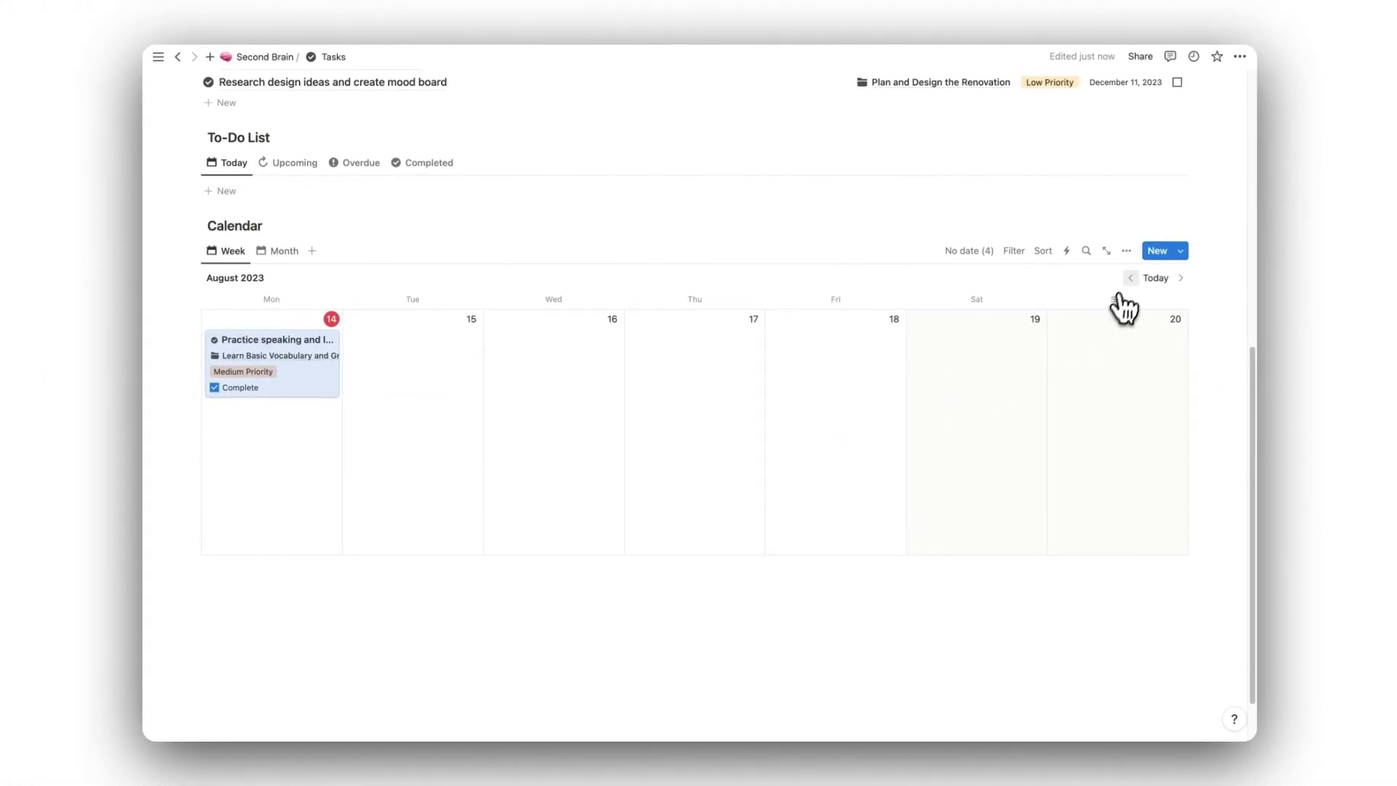
click(1131, 279)
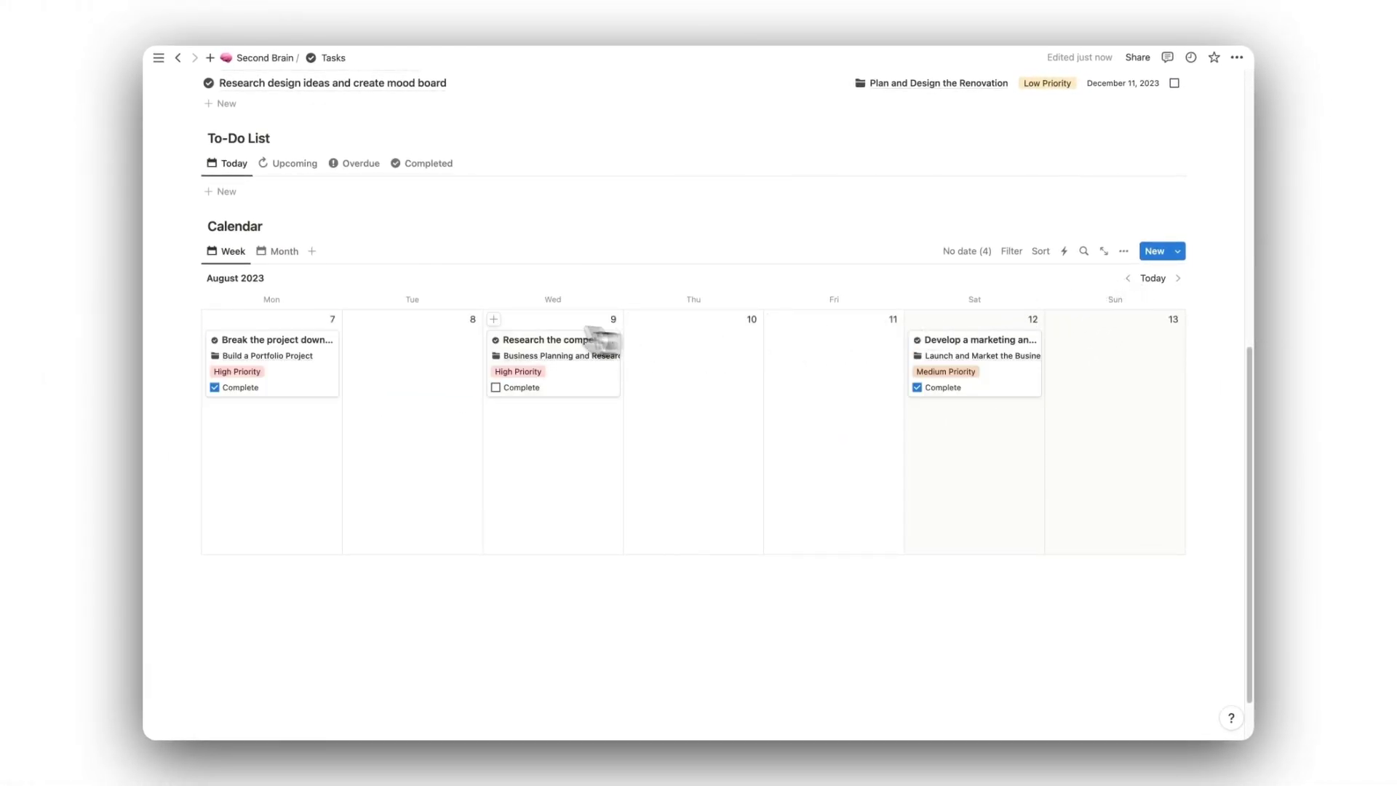
click(284, 255)
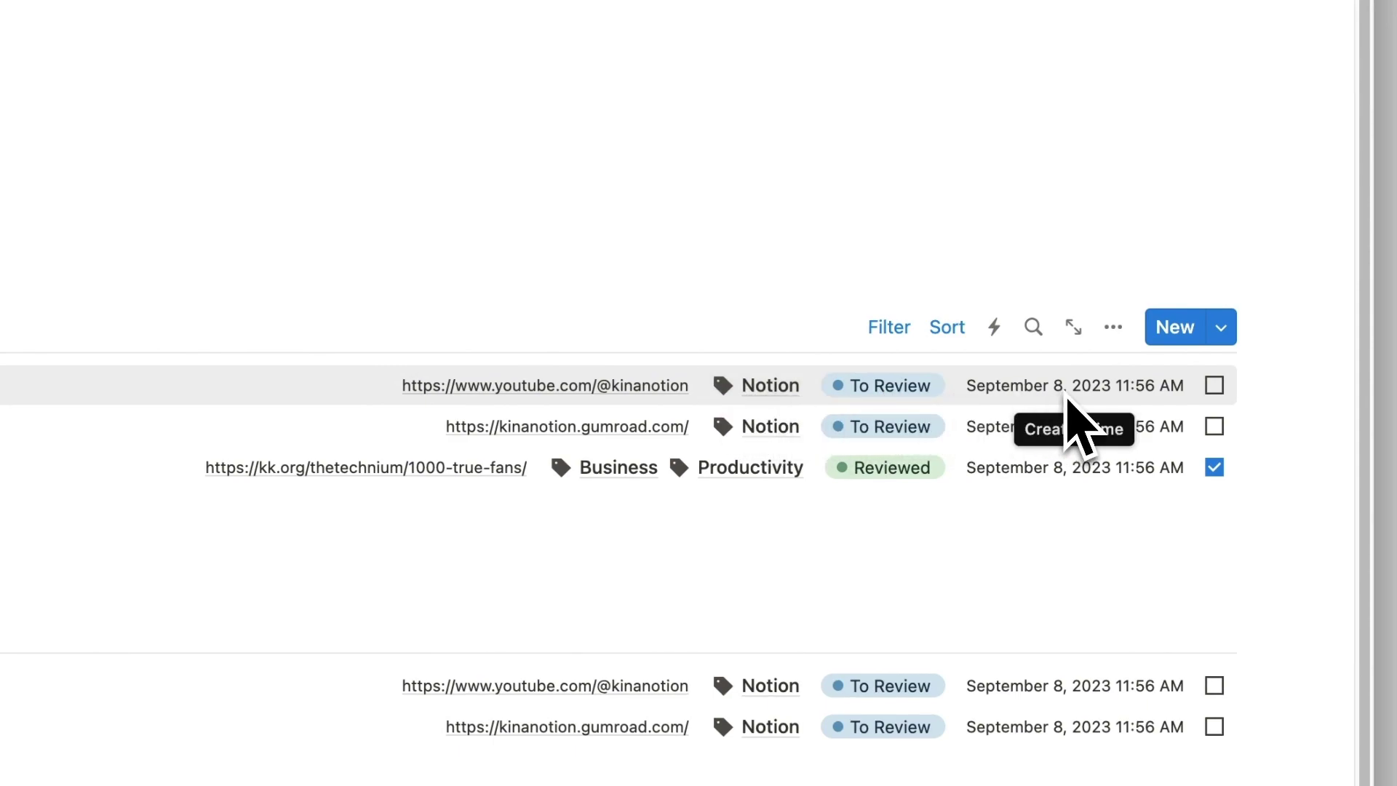
Browse the resources by status: Inbox, All, Reviewed and To Review views.
click(268, 321)
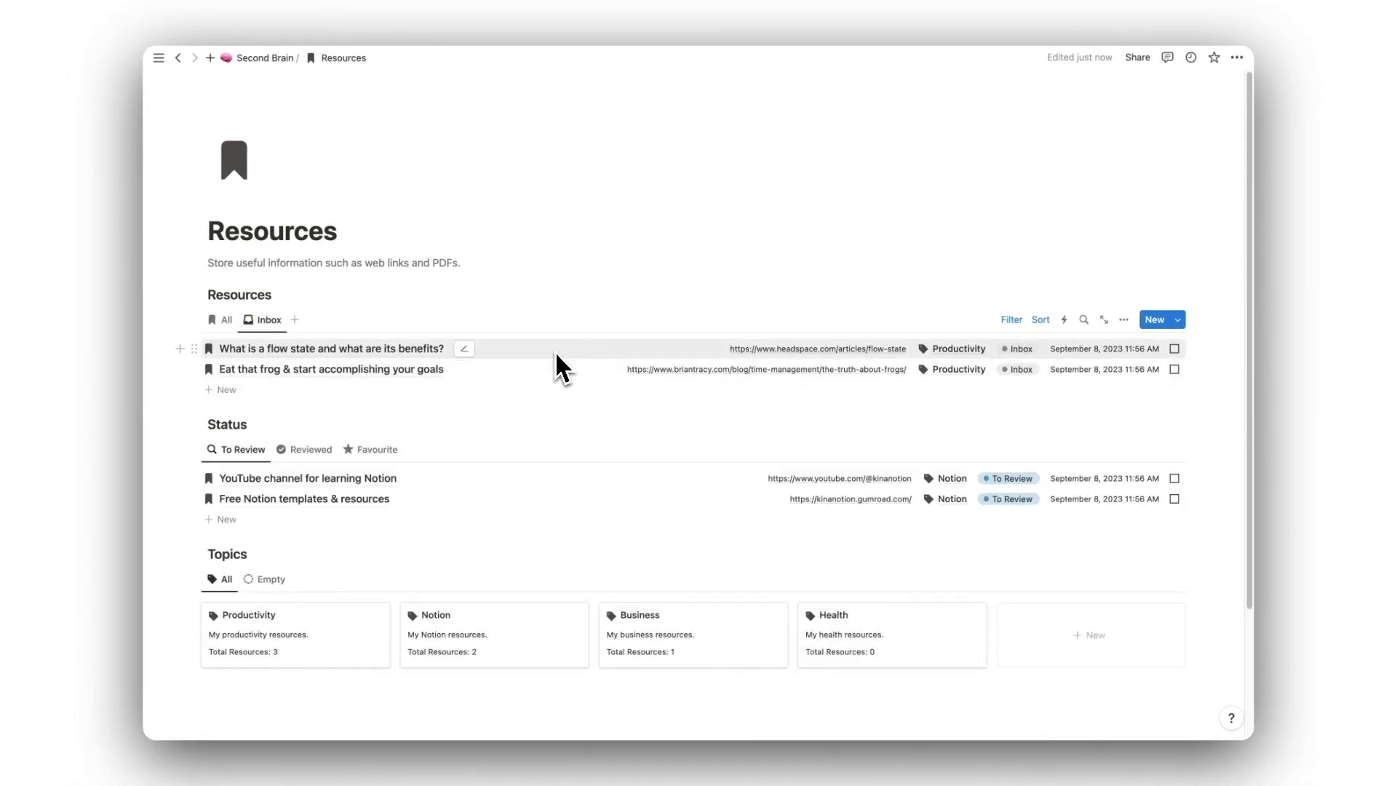
click(223, 320)
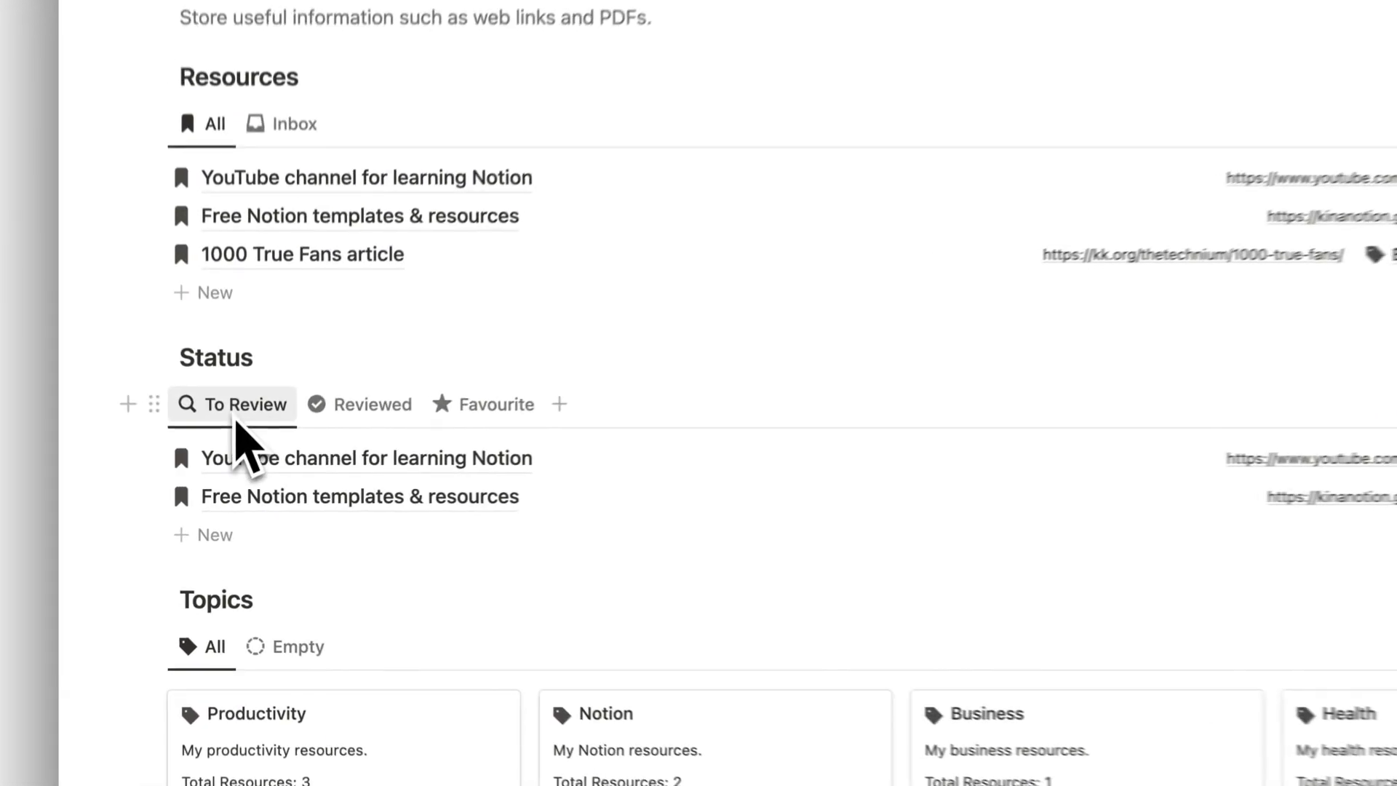
click(384, 405)
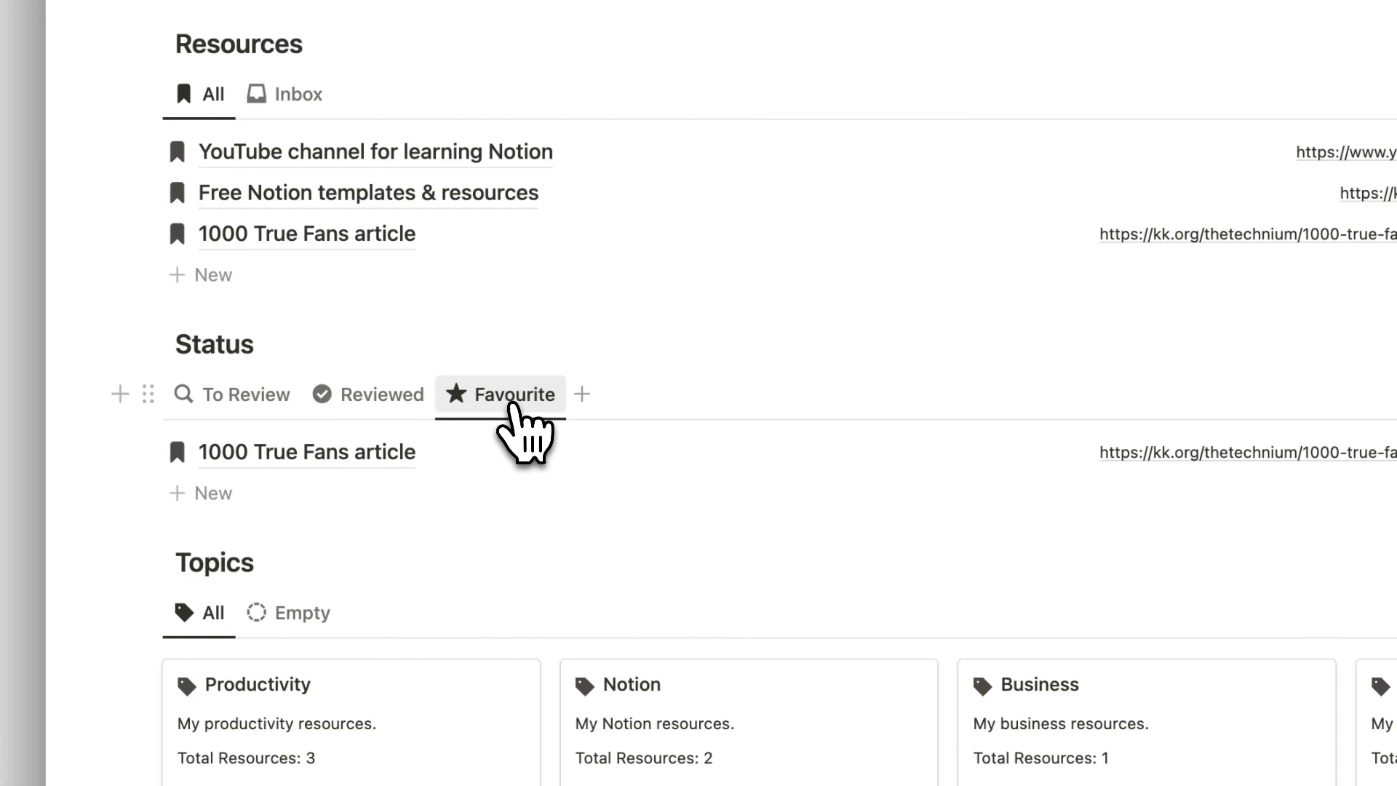
click(246, 394)
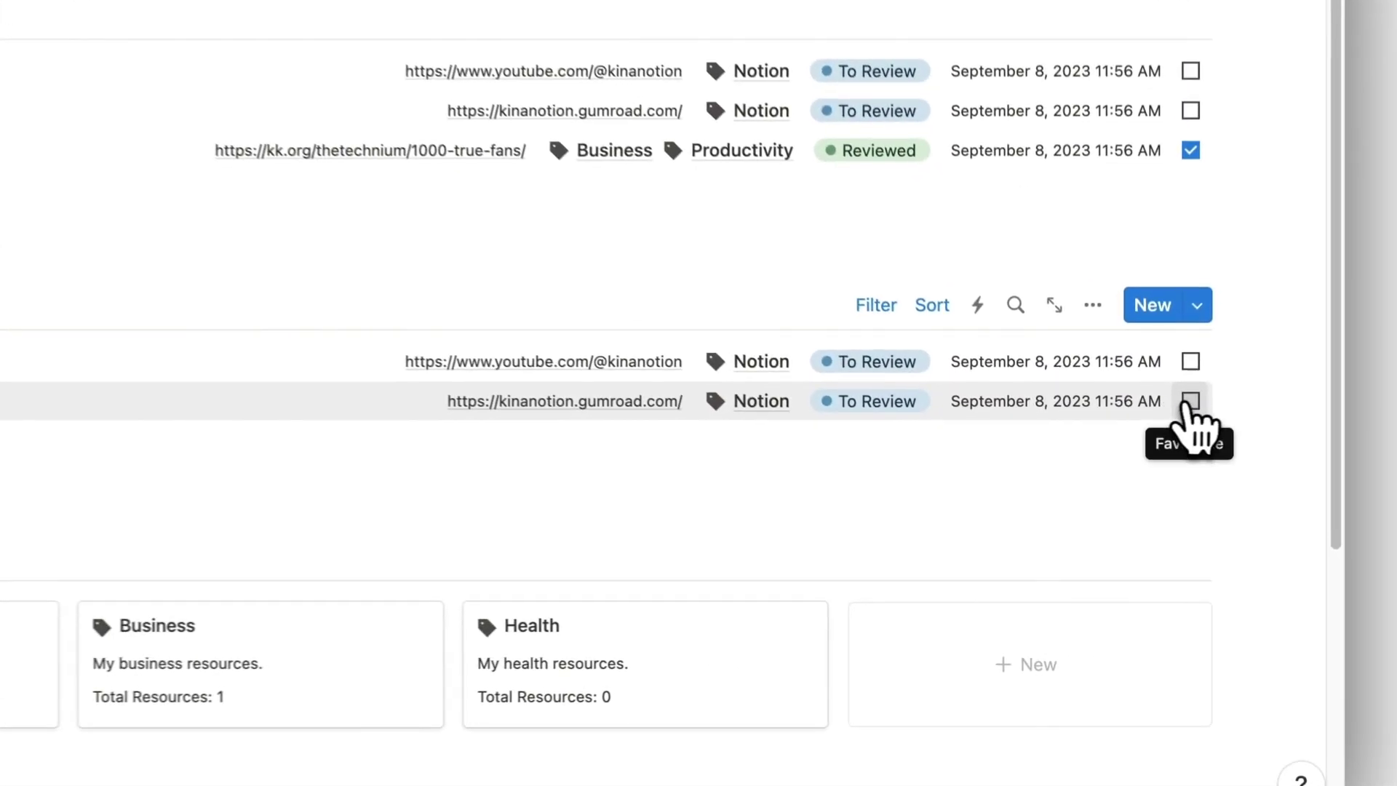
Tick Favourite on Free Notion templates & resources, then check the Favourite and Topics views.
click(1191, 401)
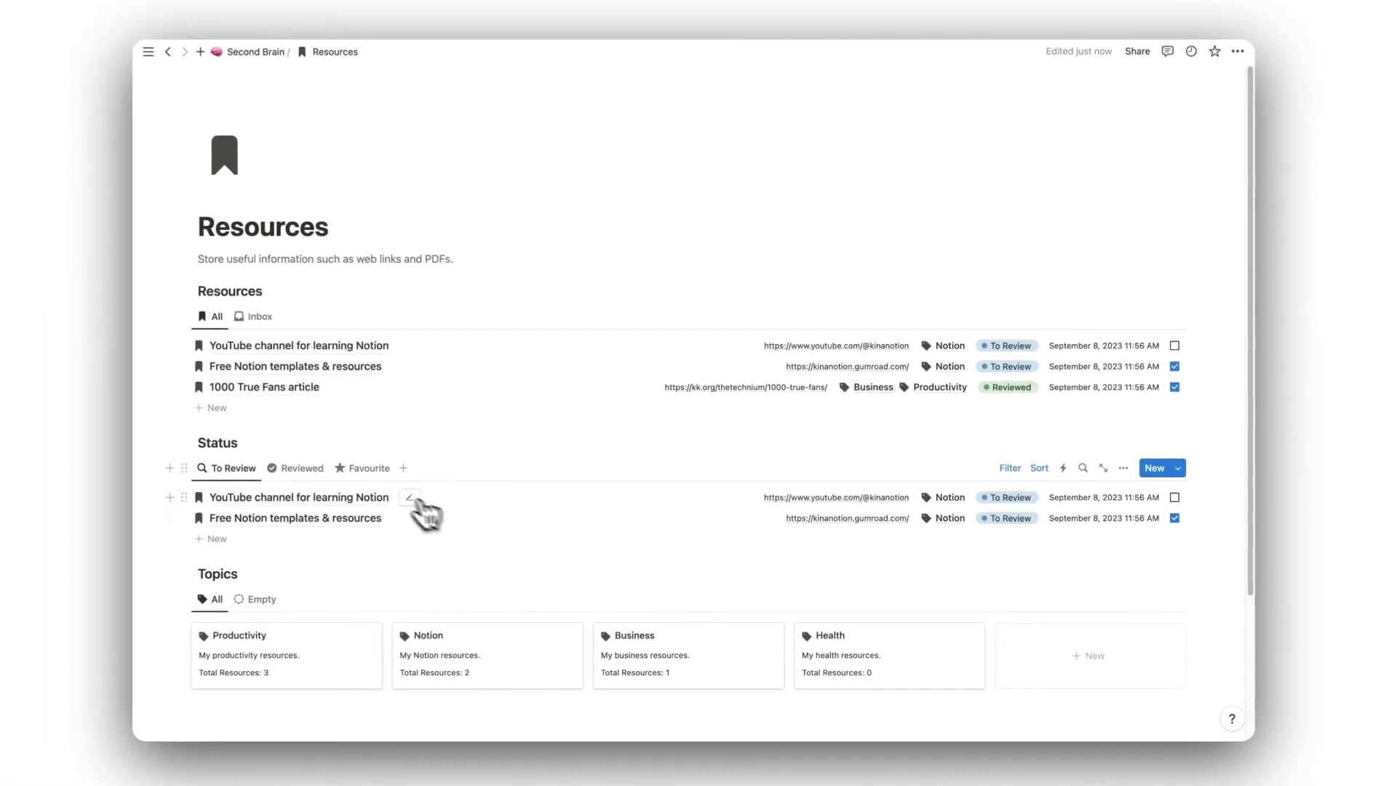
click(364, 468)
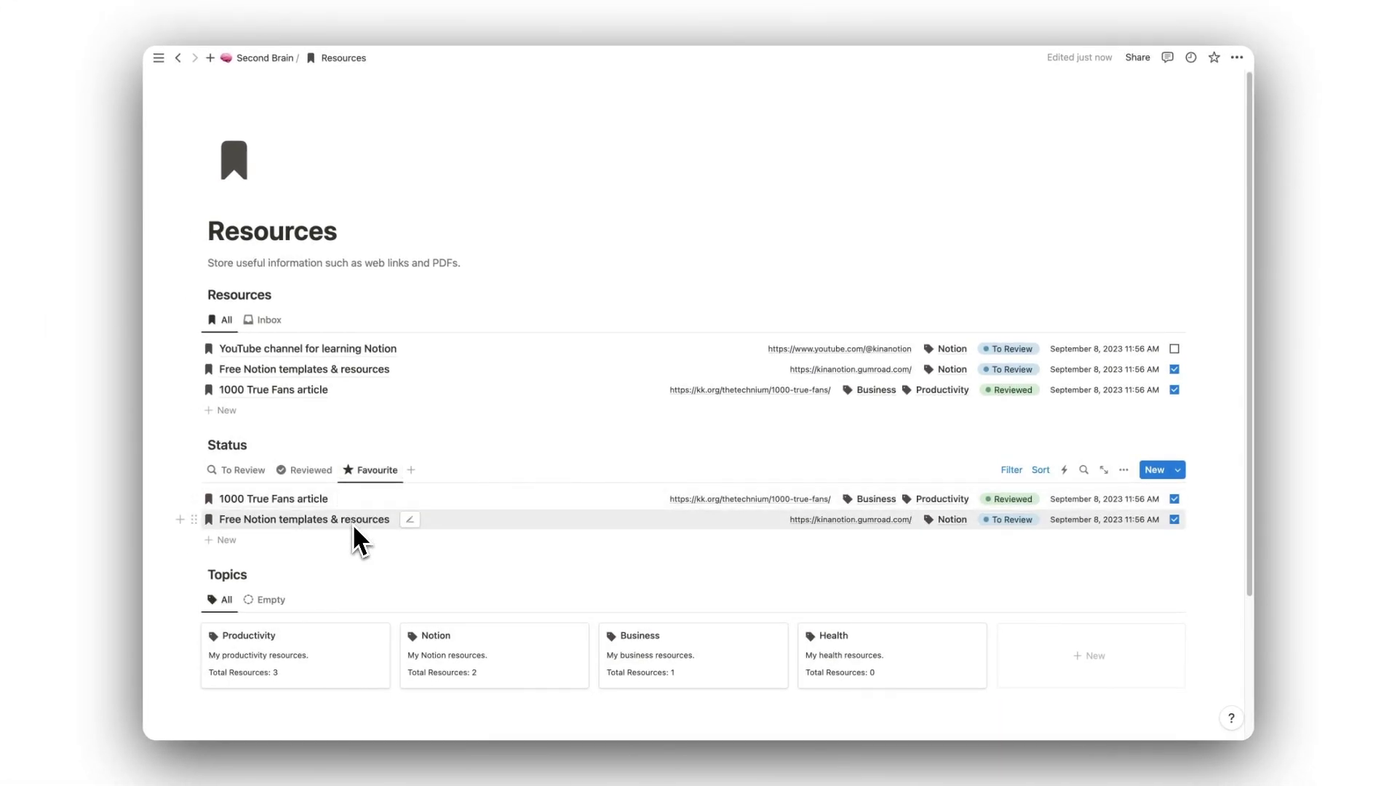
scroll(353, 523, down, 3)
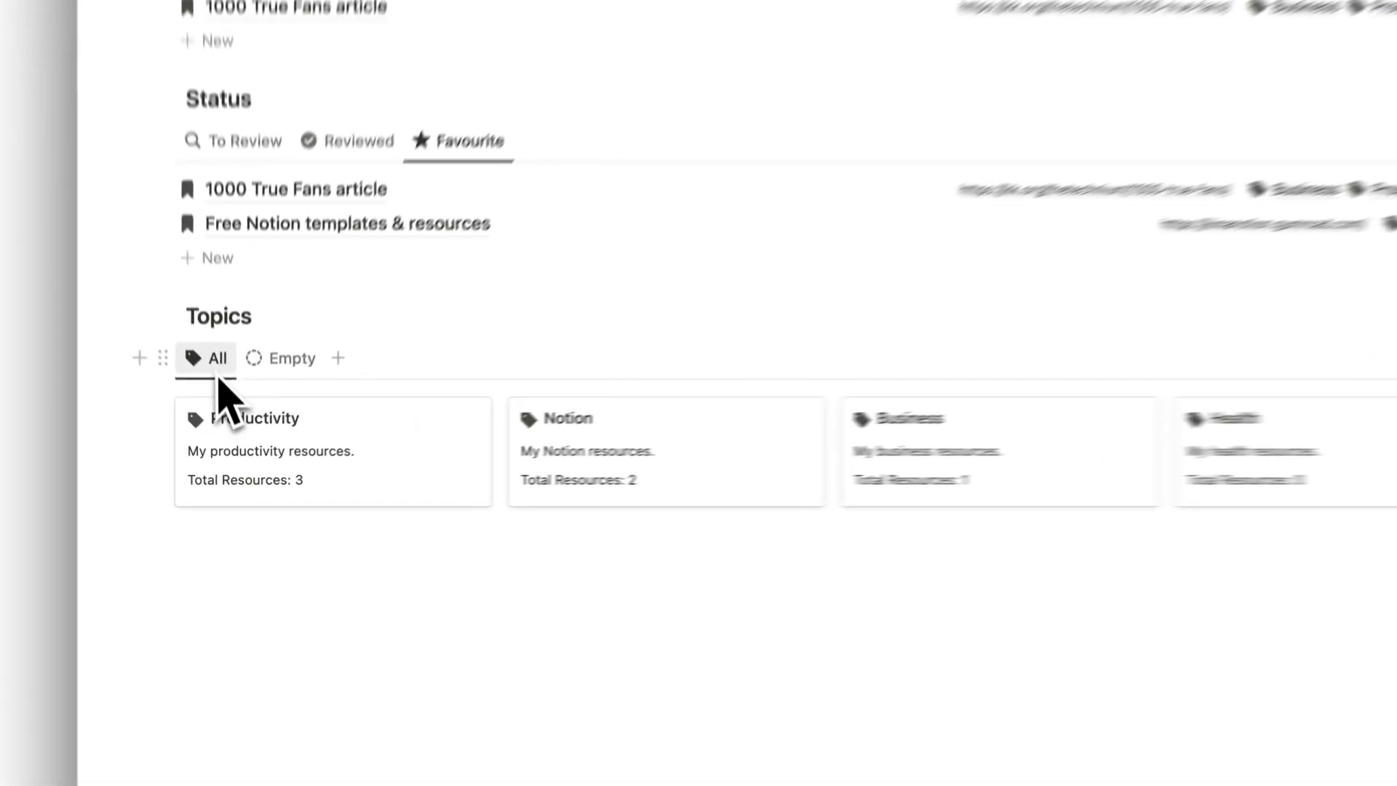
click(284, 359)
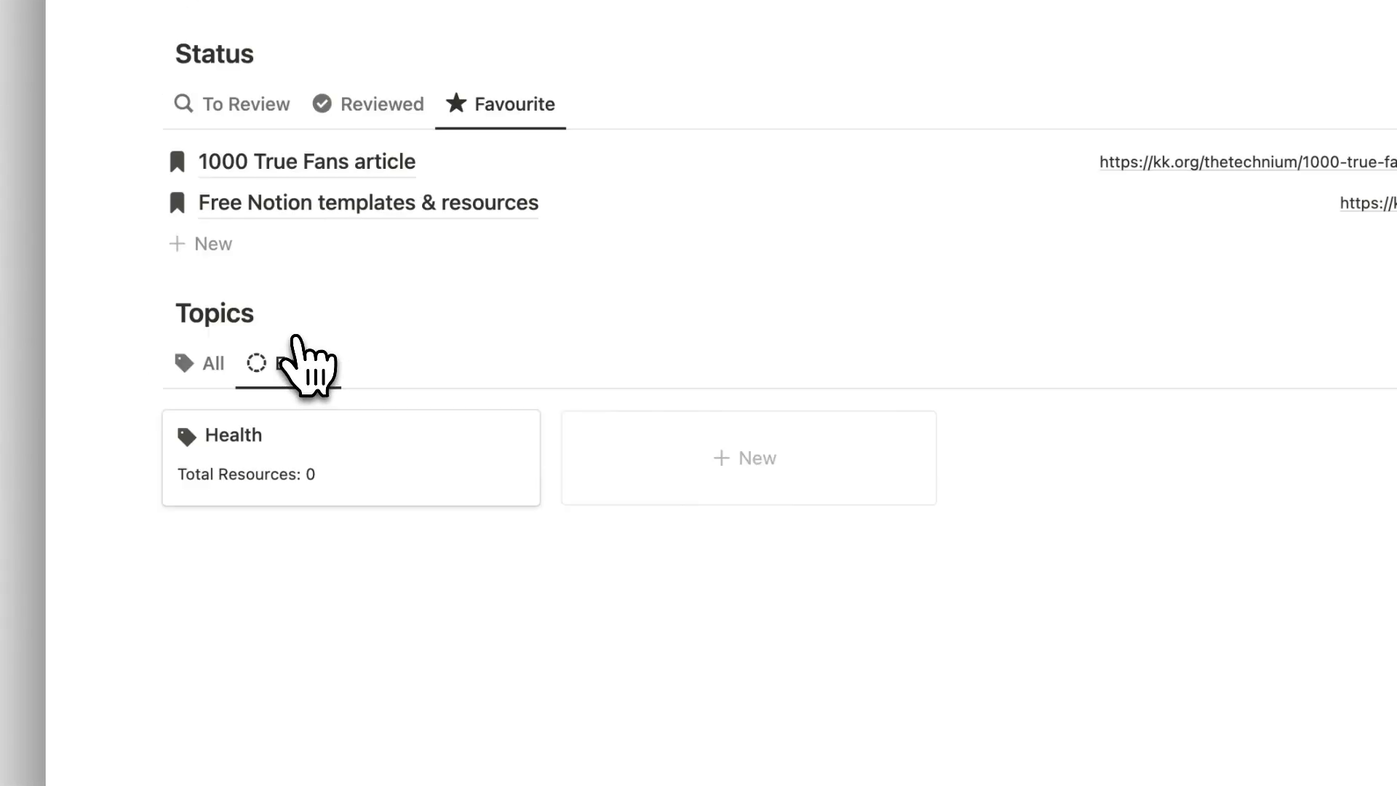
click(216, 370)
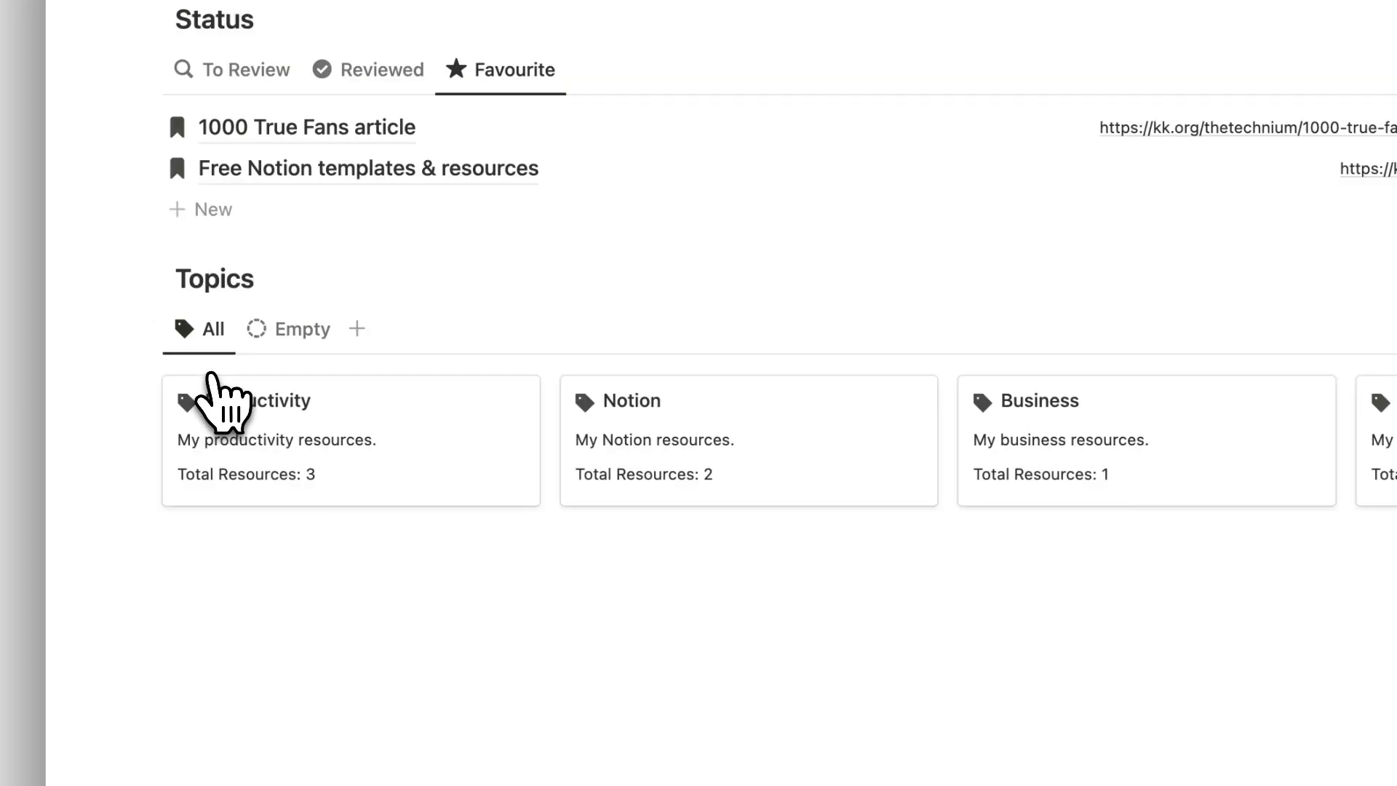
From the Productivity topic, set Eat that frog's Status to To Review and Area to Education.
click(445, 459)
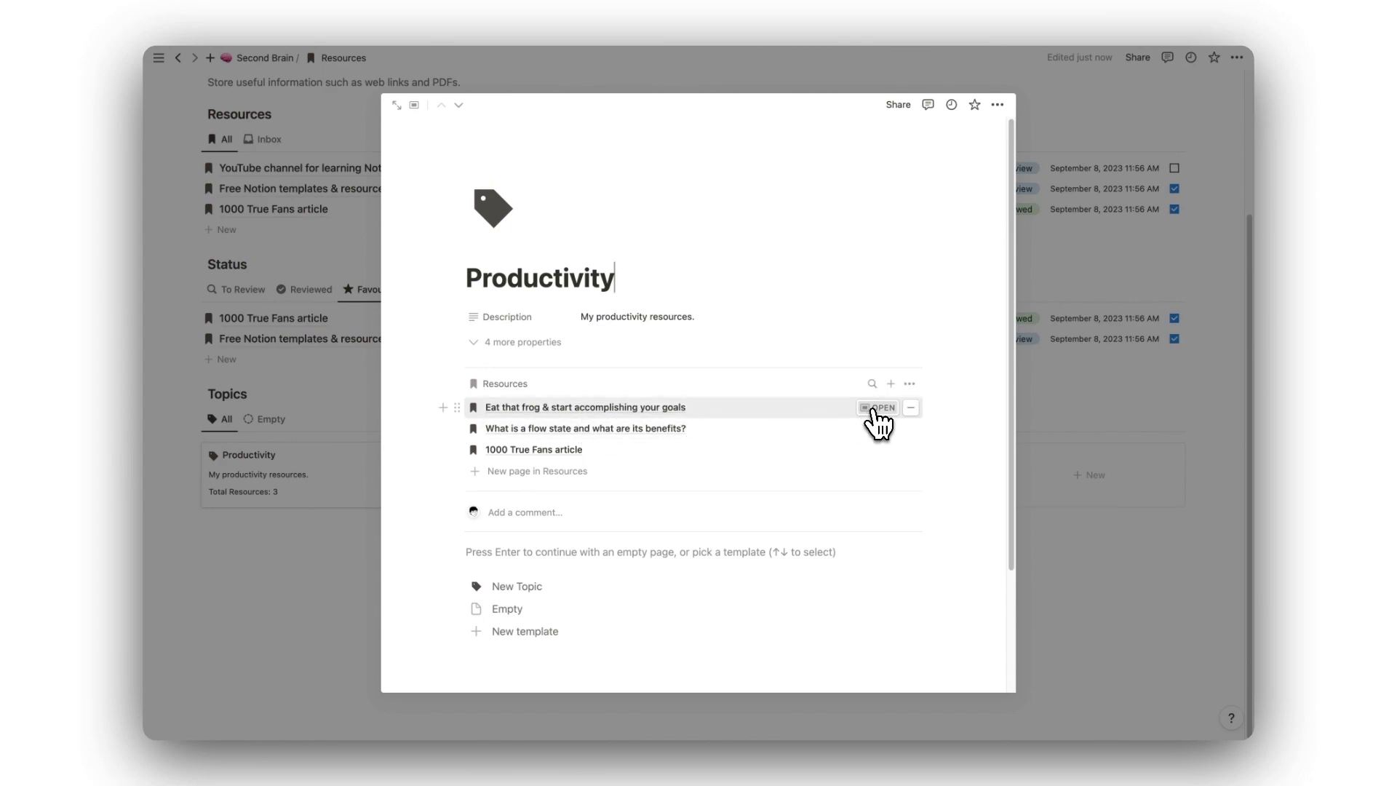
click(878, 408)
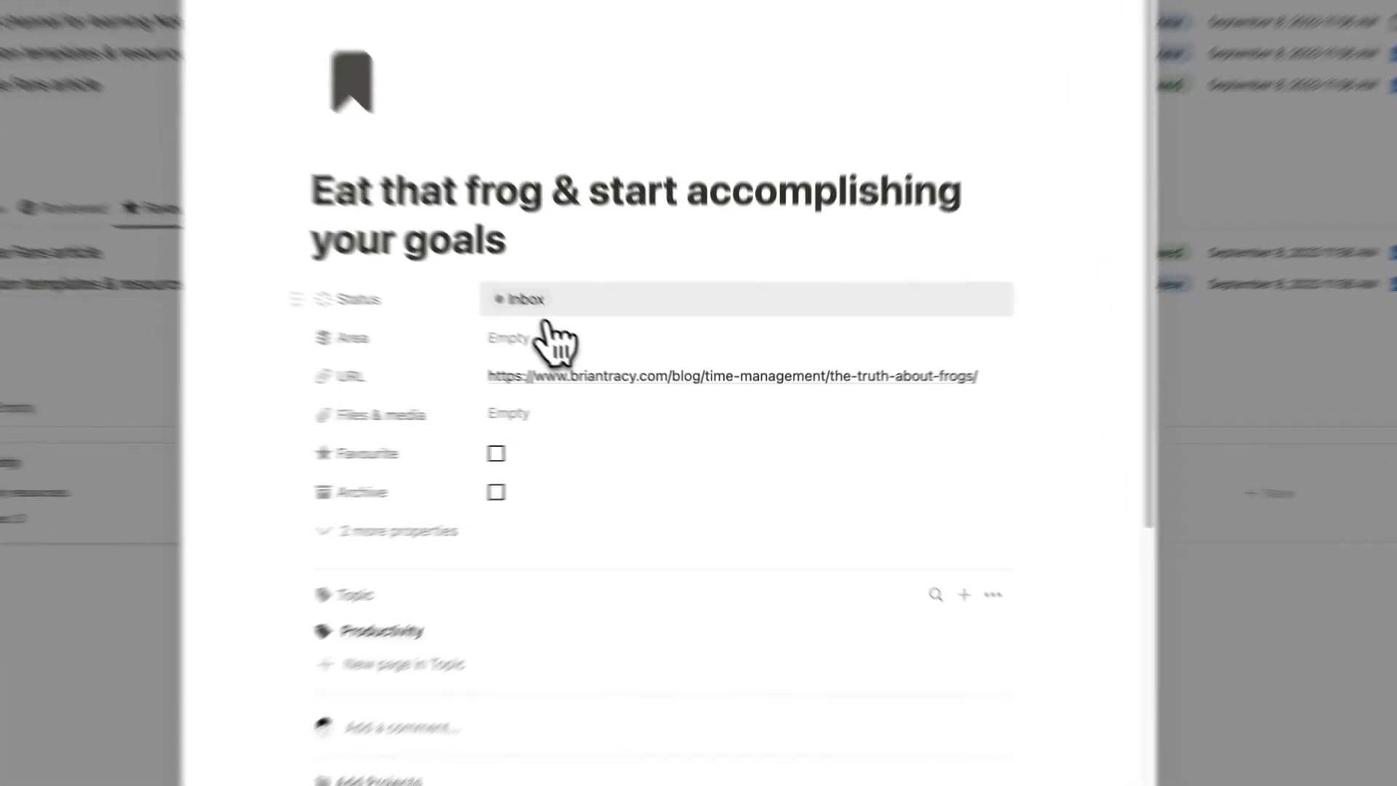
click(604, 349)
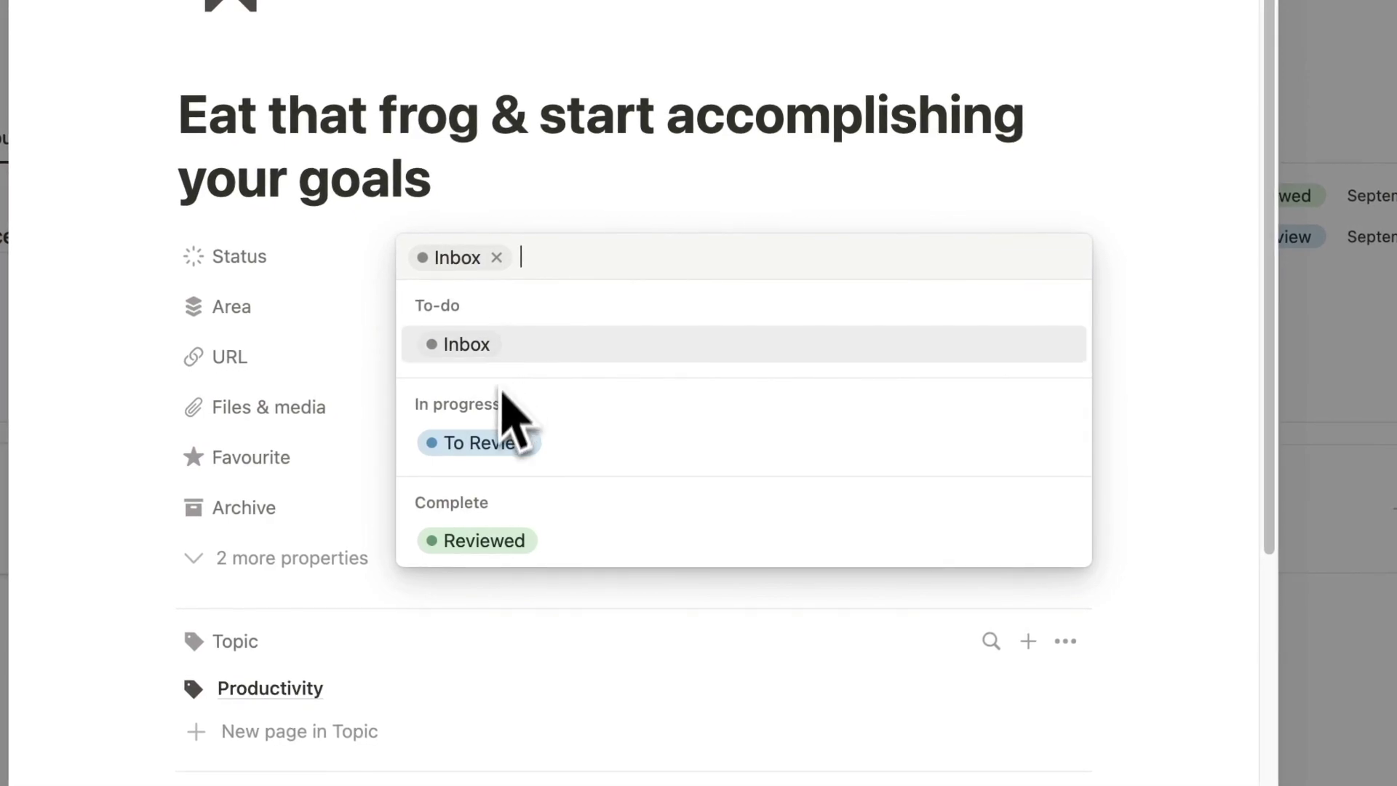
click(492, 444)
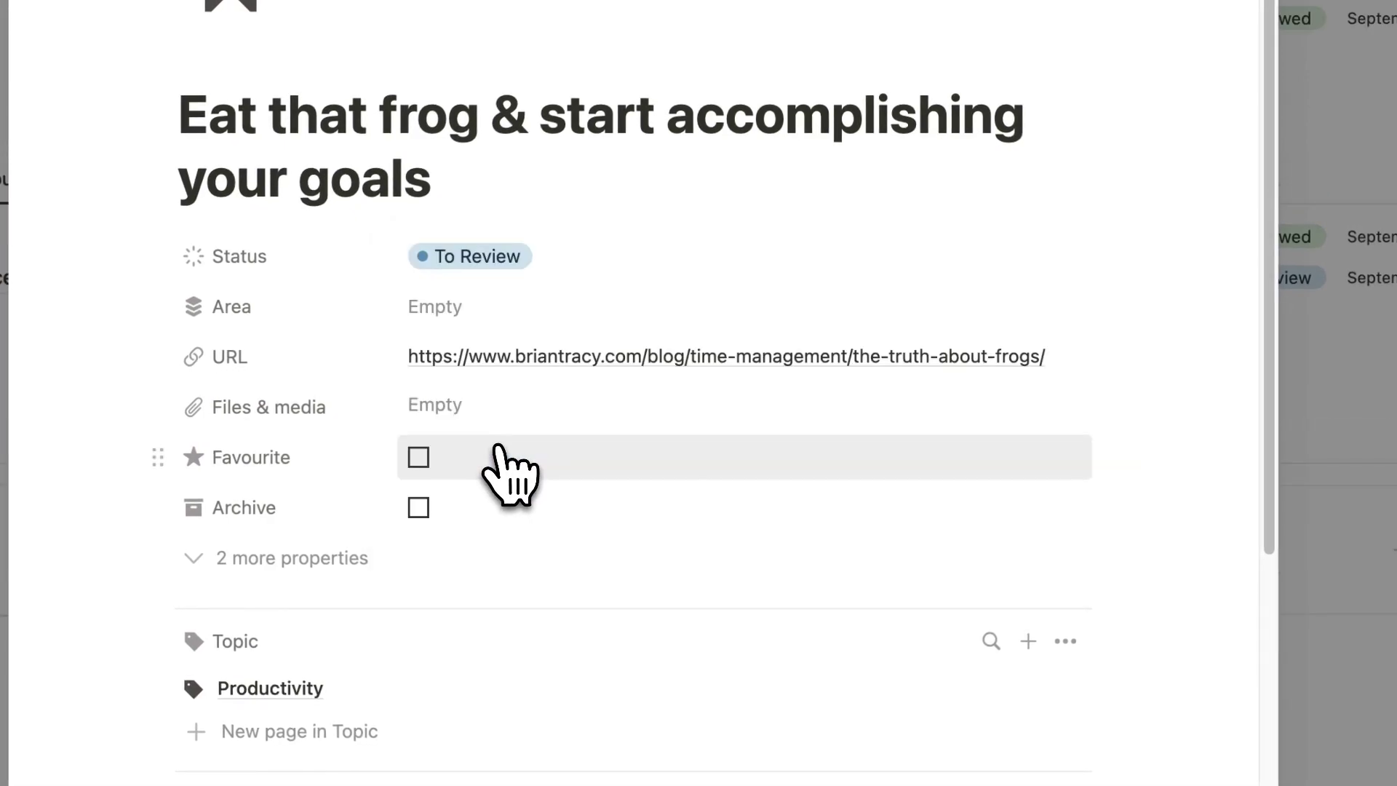
click(481, 313)
click(489, 395)
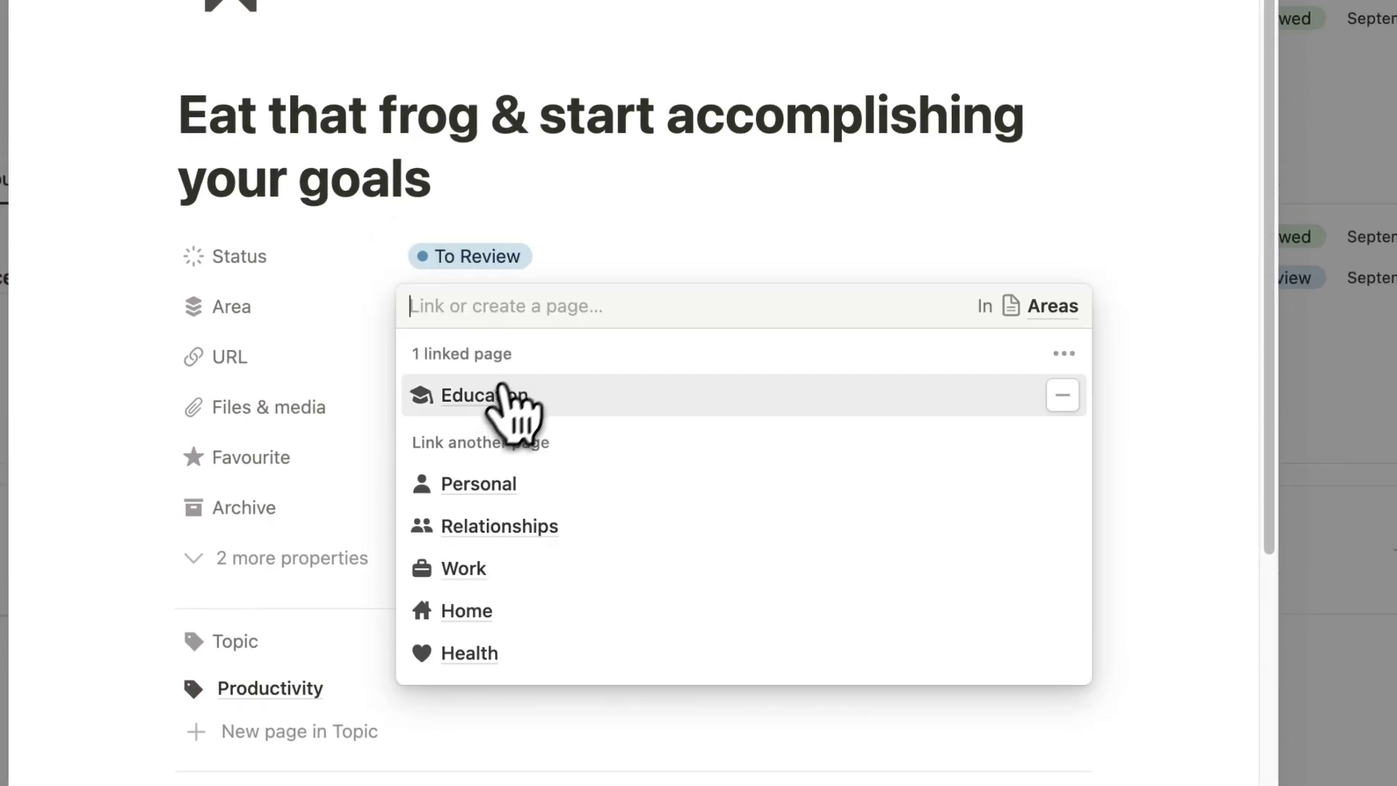
click(659, 259)
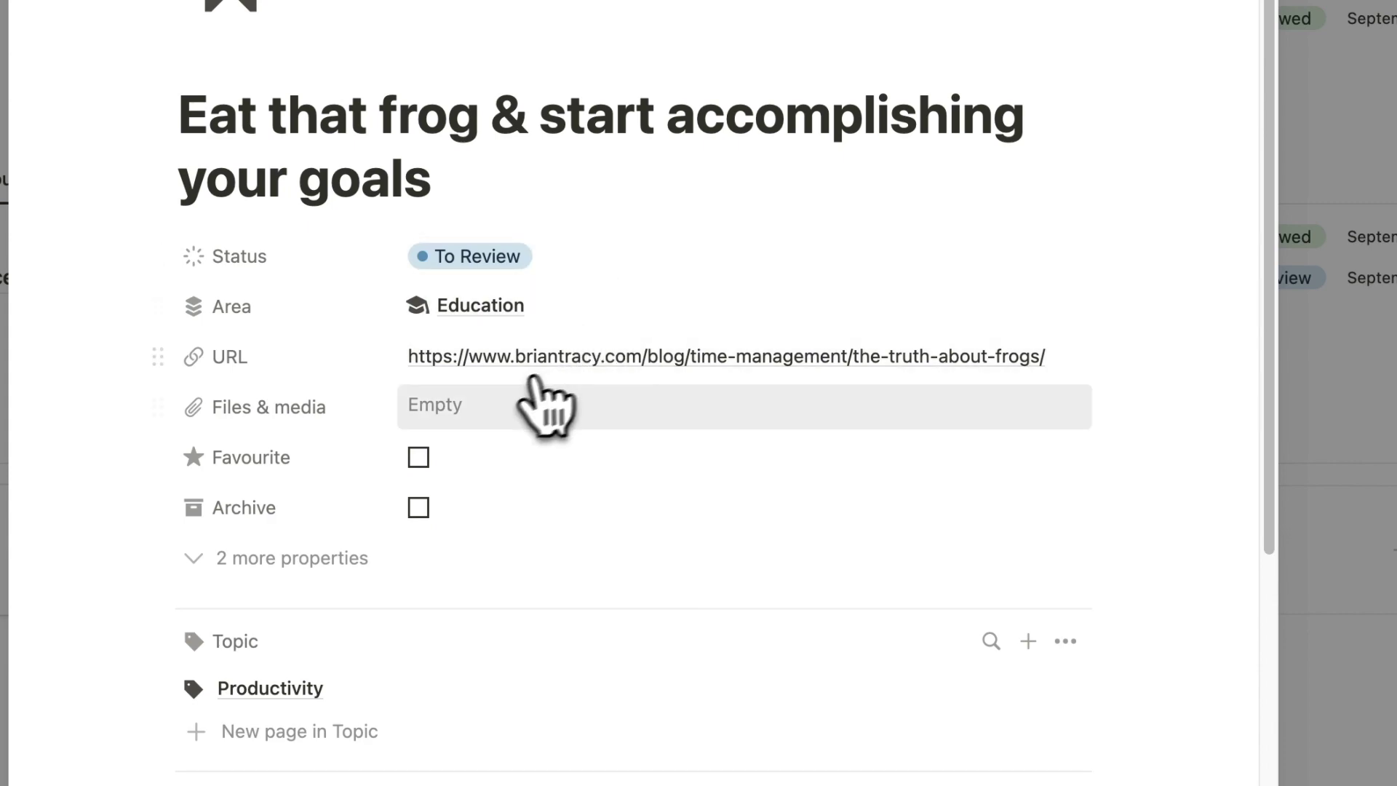
Try attaching a file by link to the resource, then dismiss it without adding anything.
click(509, 406)
click(666, 466)
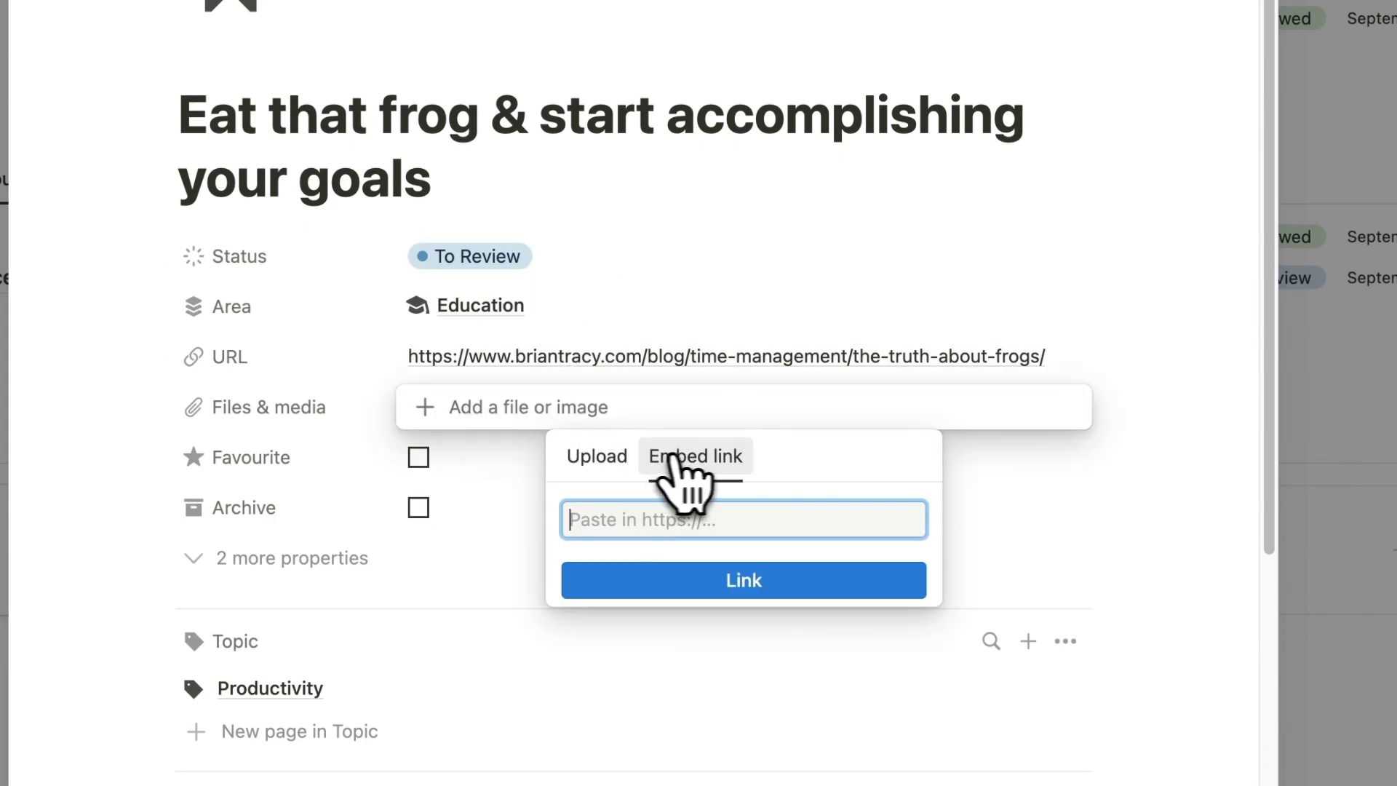
click(959, 501)
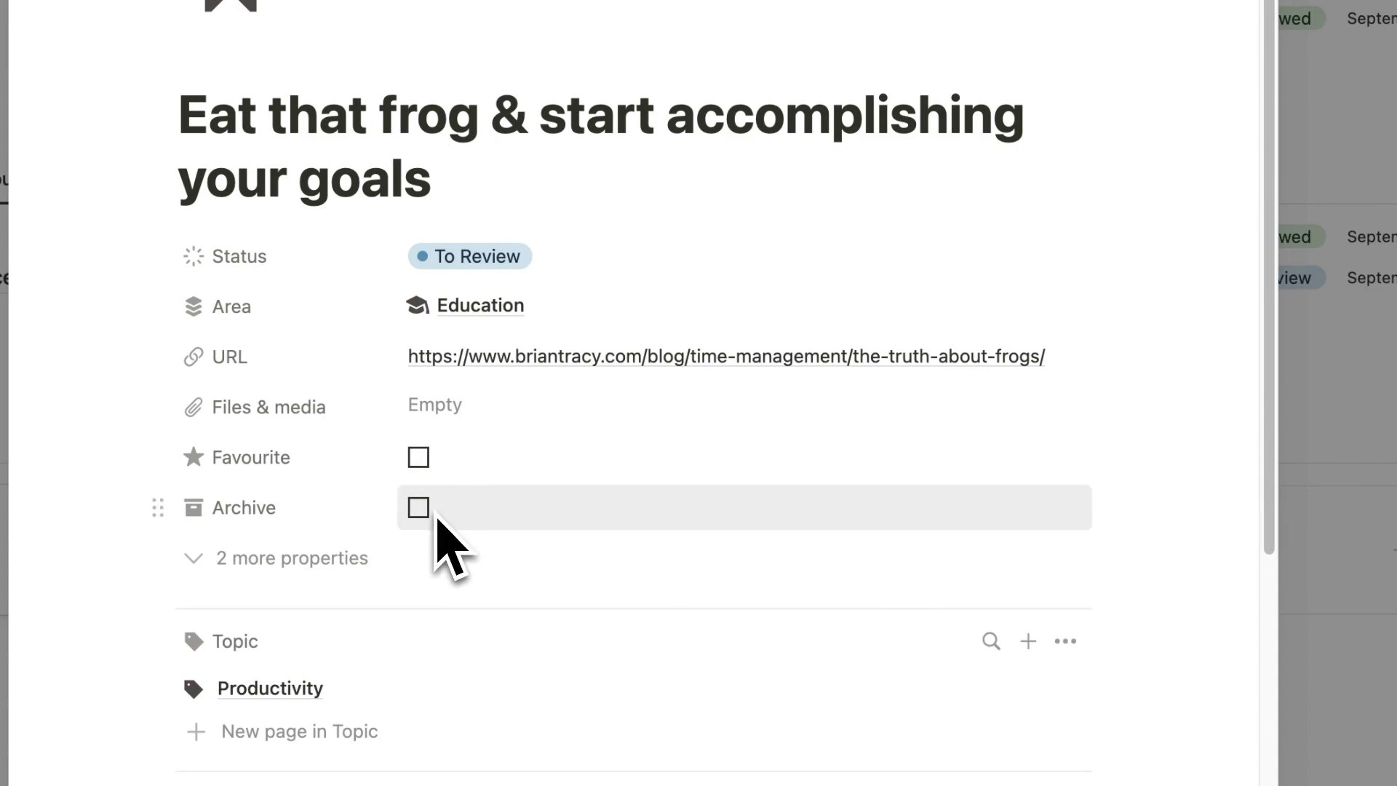
View the Projects list for Eat that frog and close it without linking any project.
scroll(477, 555, down, 8)
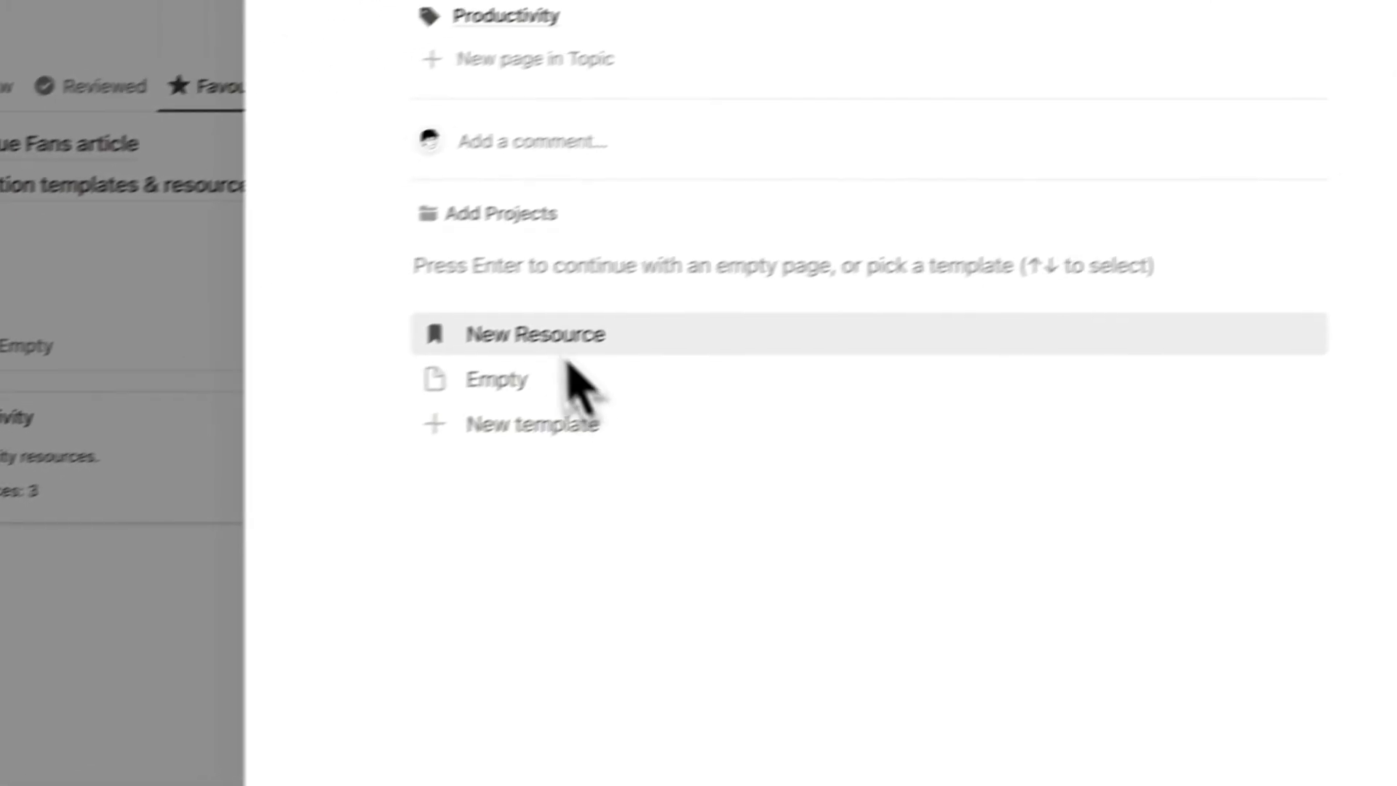
click(506, 217)
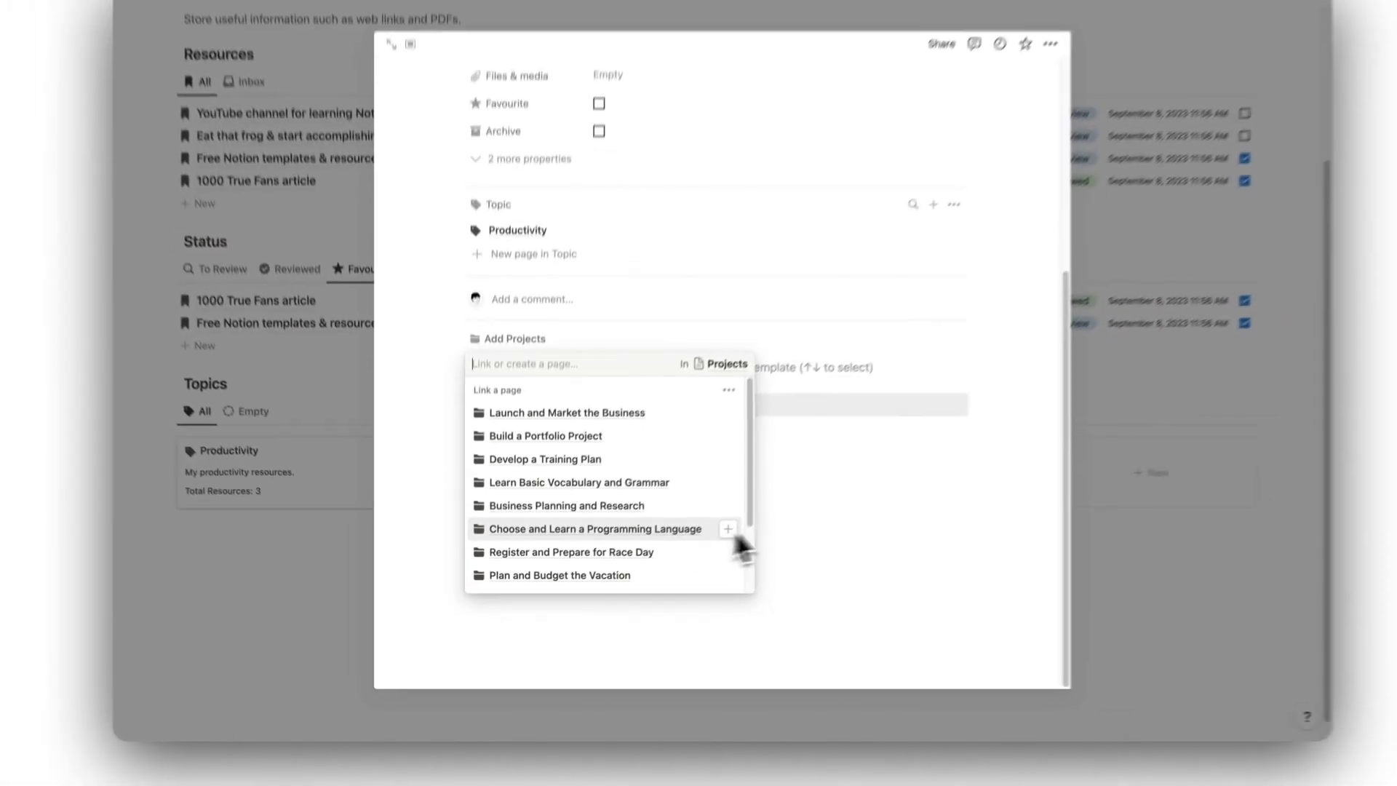
click(825, 542)
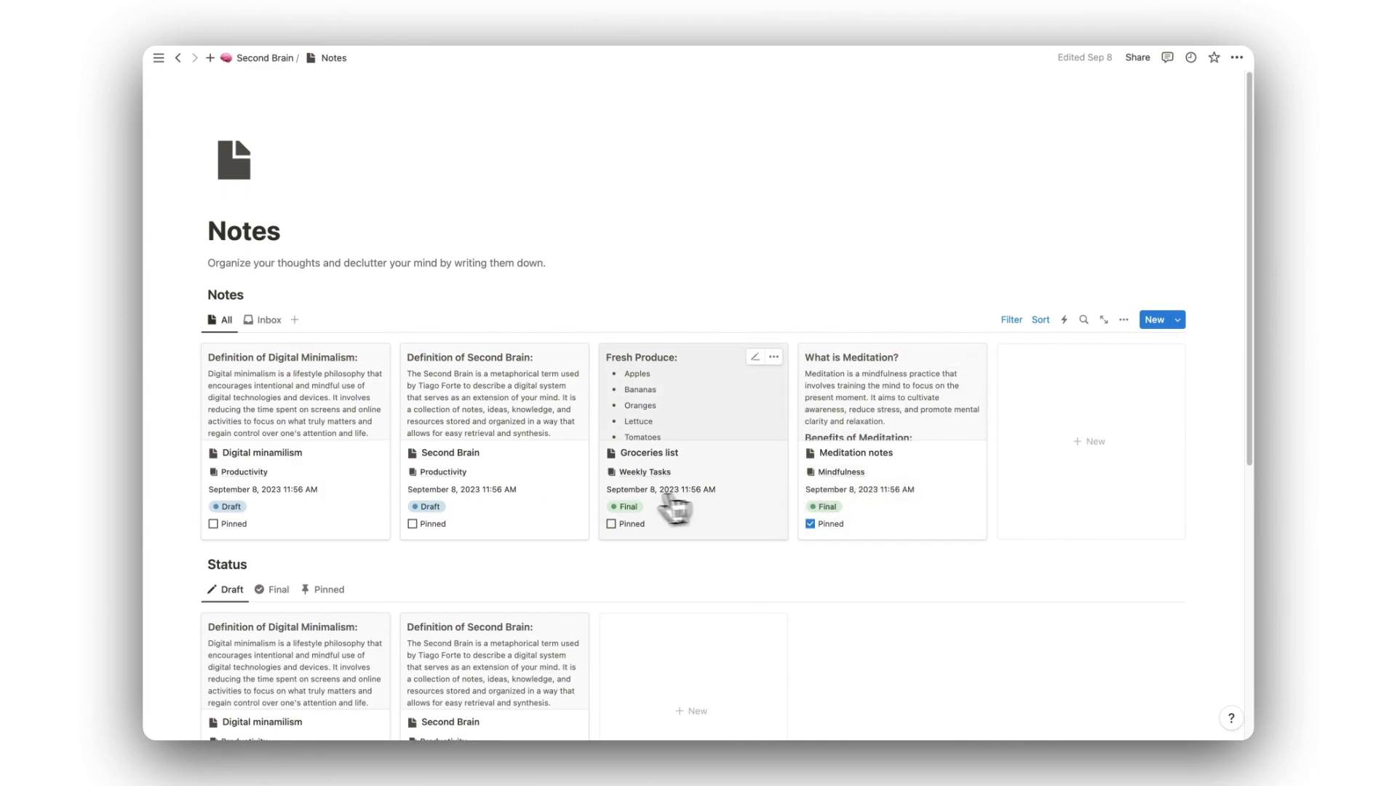
Read through the Definition of Second Brain note in a peek view, then close it.
click(520, 474)
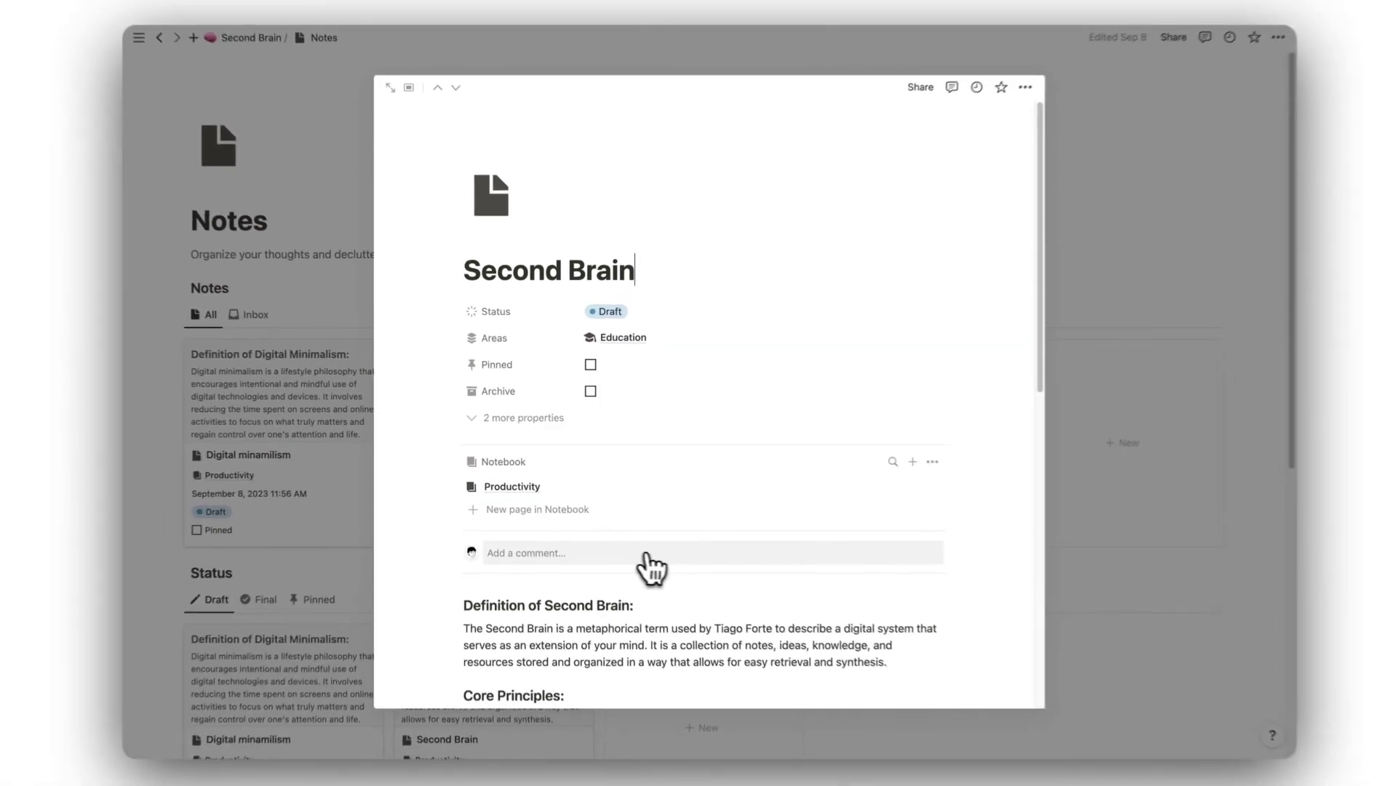
scroll(648, 564, down, 5)
scroll(655, 561, down, 5)
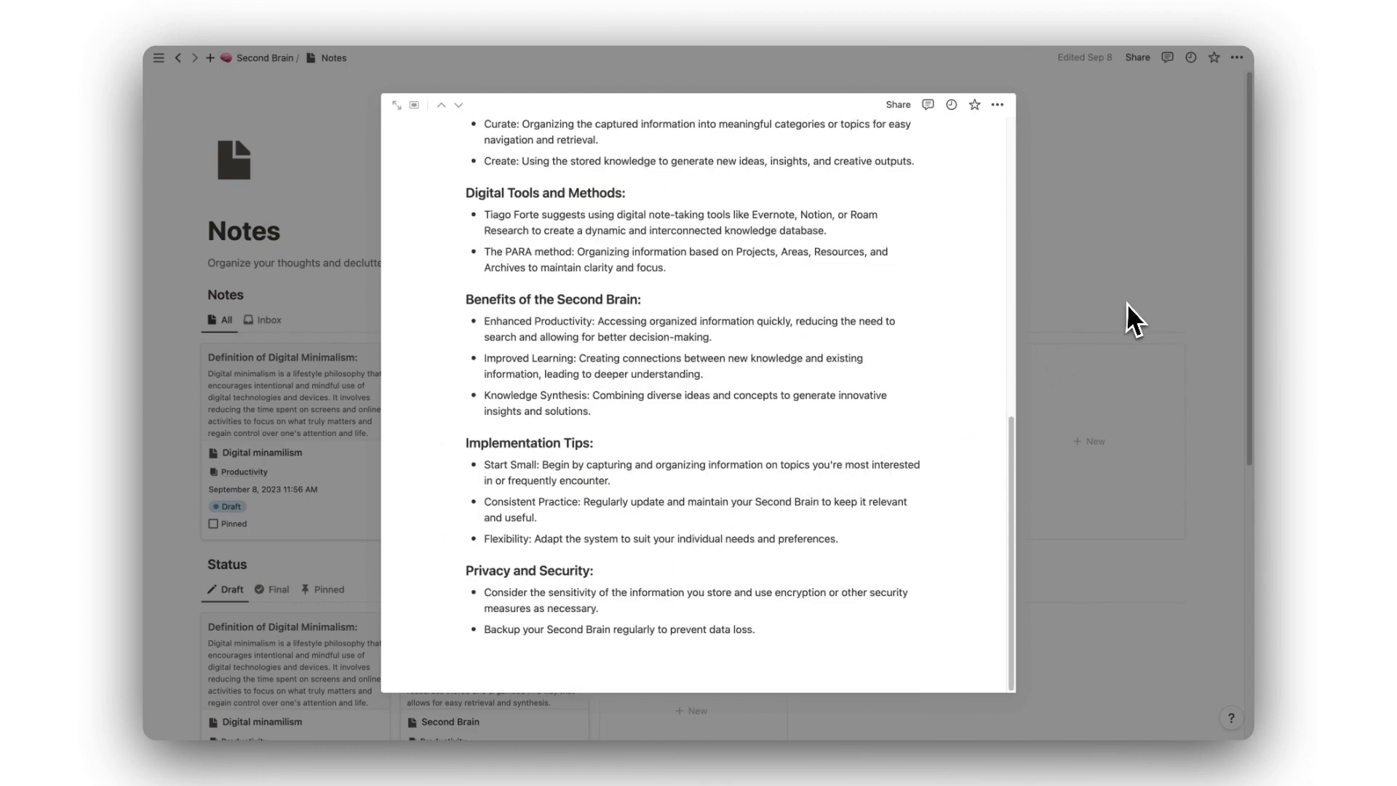
click(1127, 304)
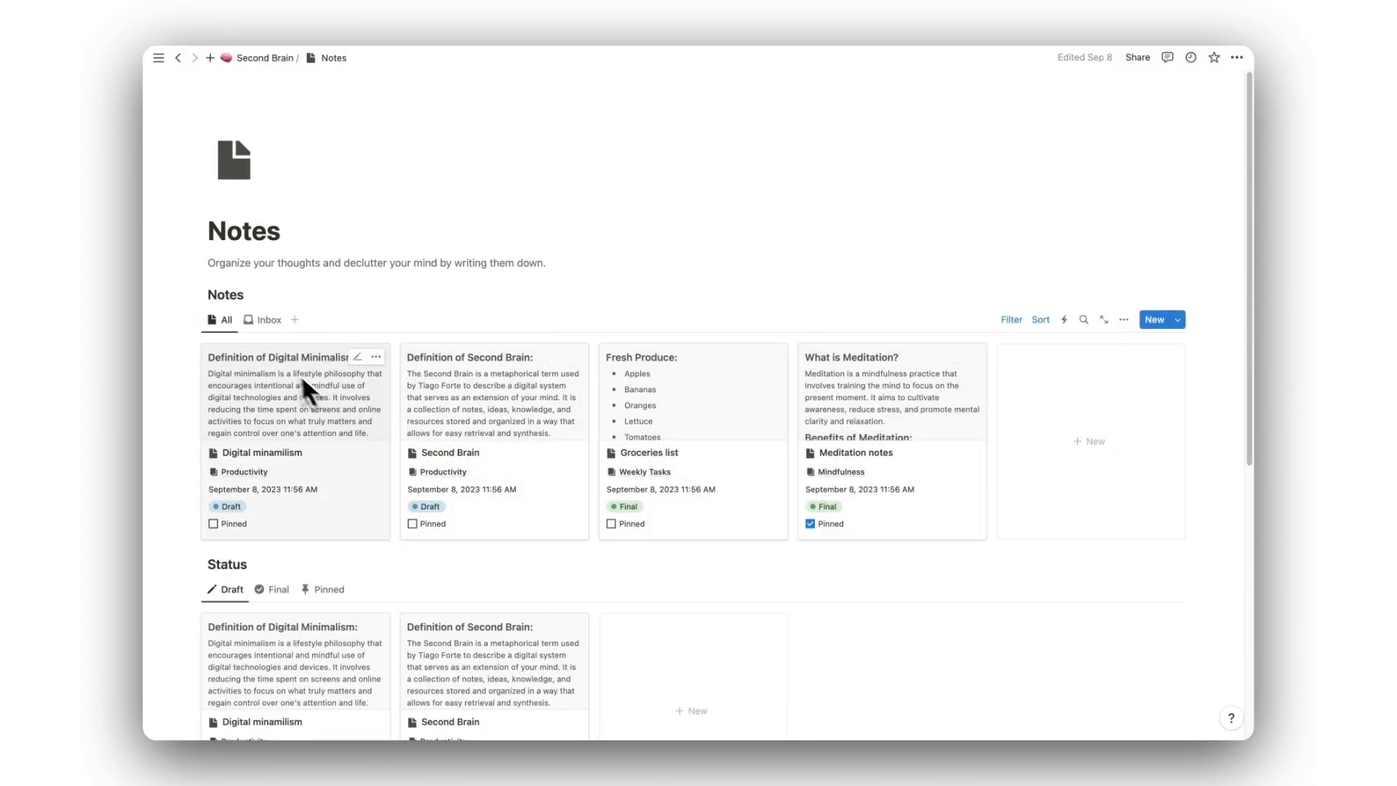
Filter notes by Inbox, Final, Pinned and Draft, then open the Productivity notebook.
click(271, 328)
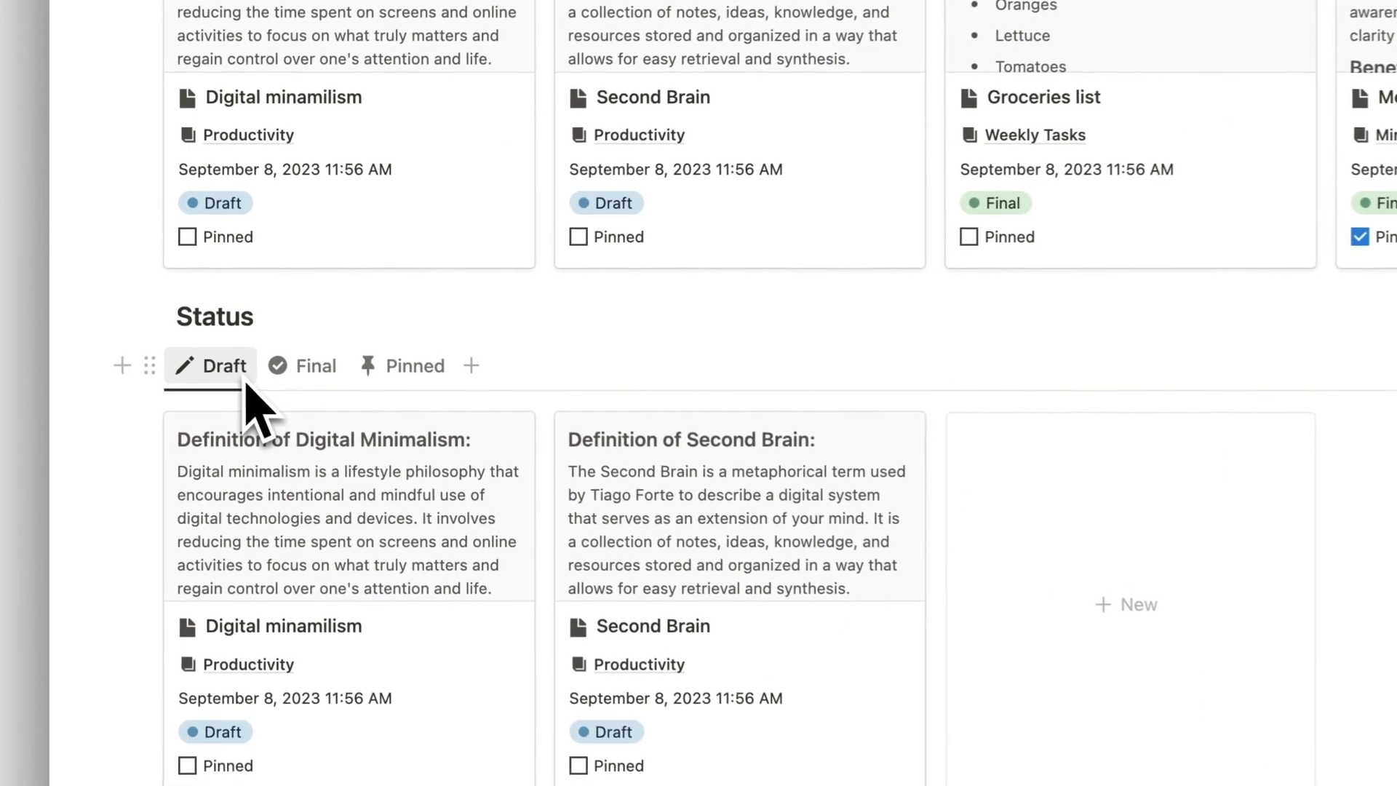
click(313, 372)
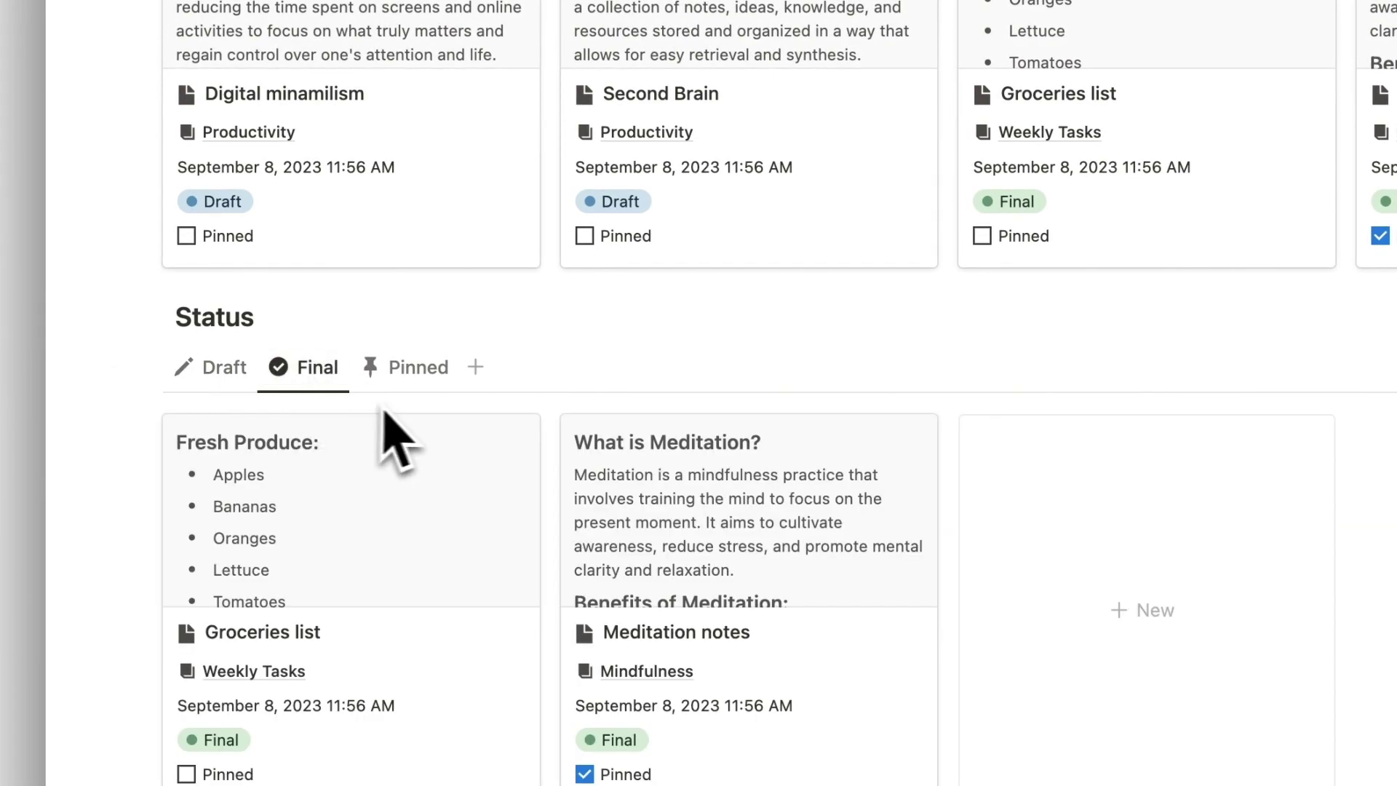
click(418, 367)
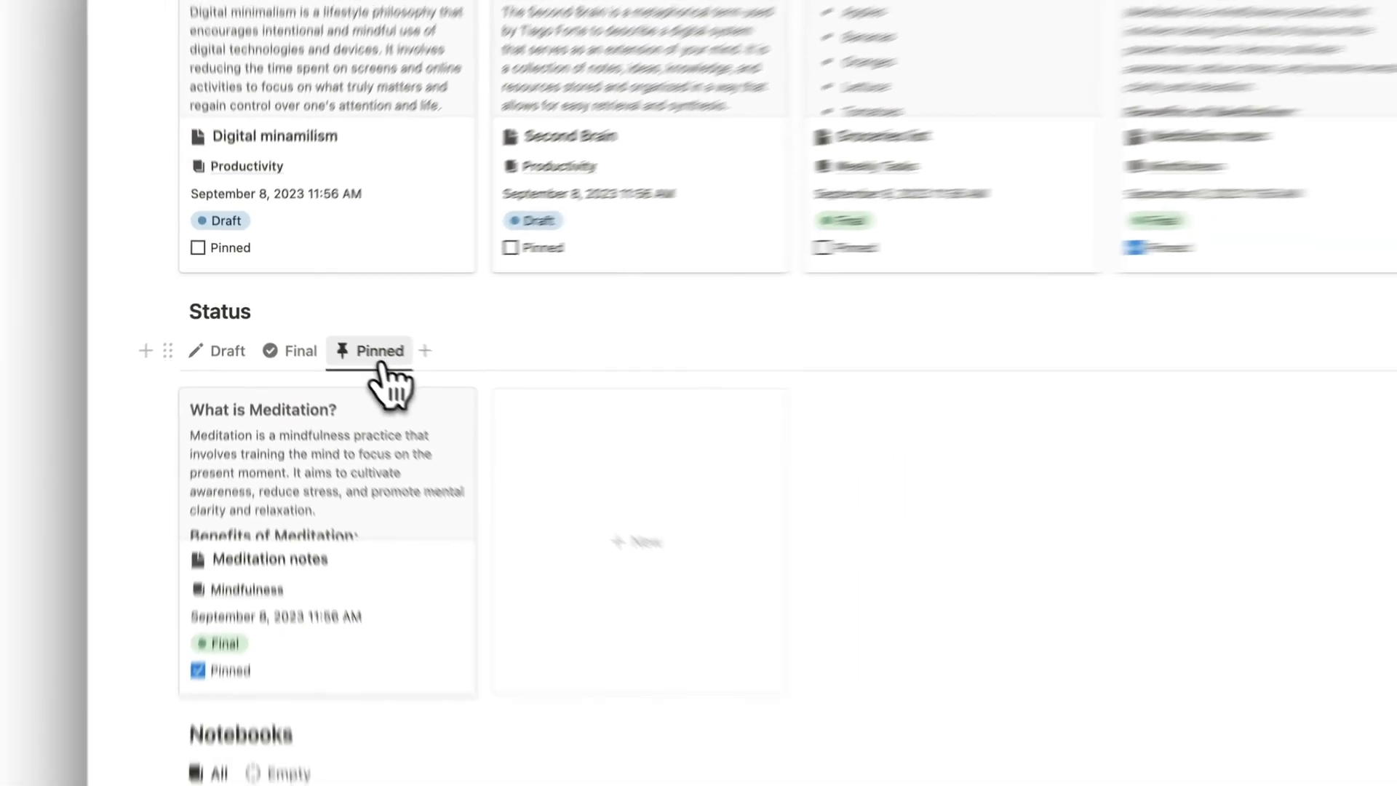
click(218, 371)
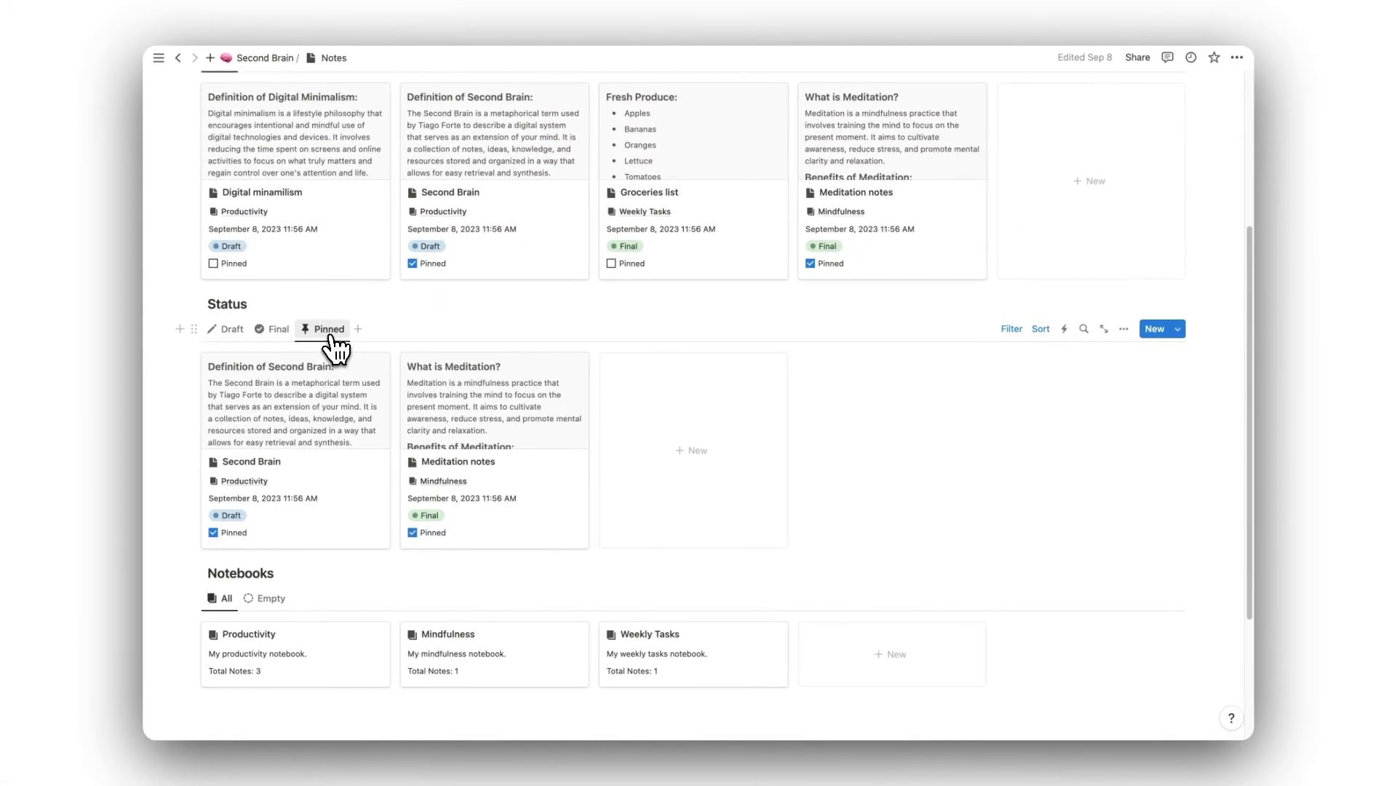
scroll(277, 393, down, 5)
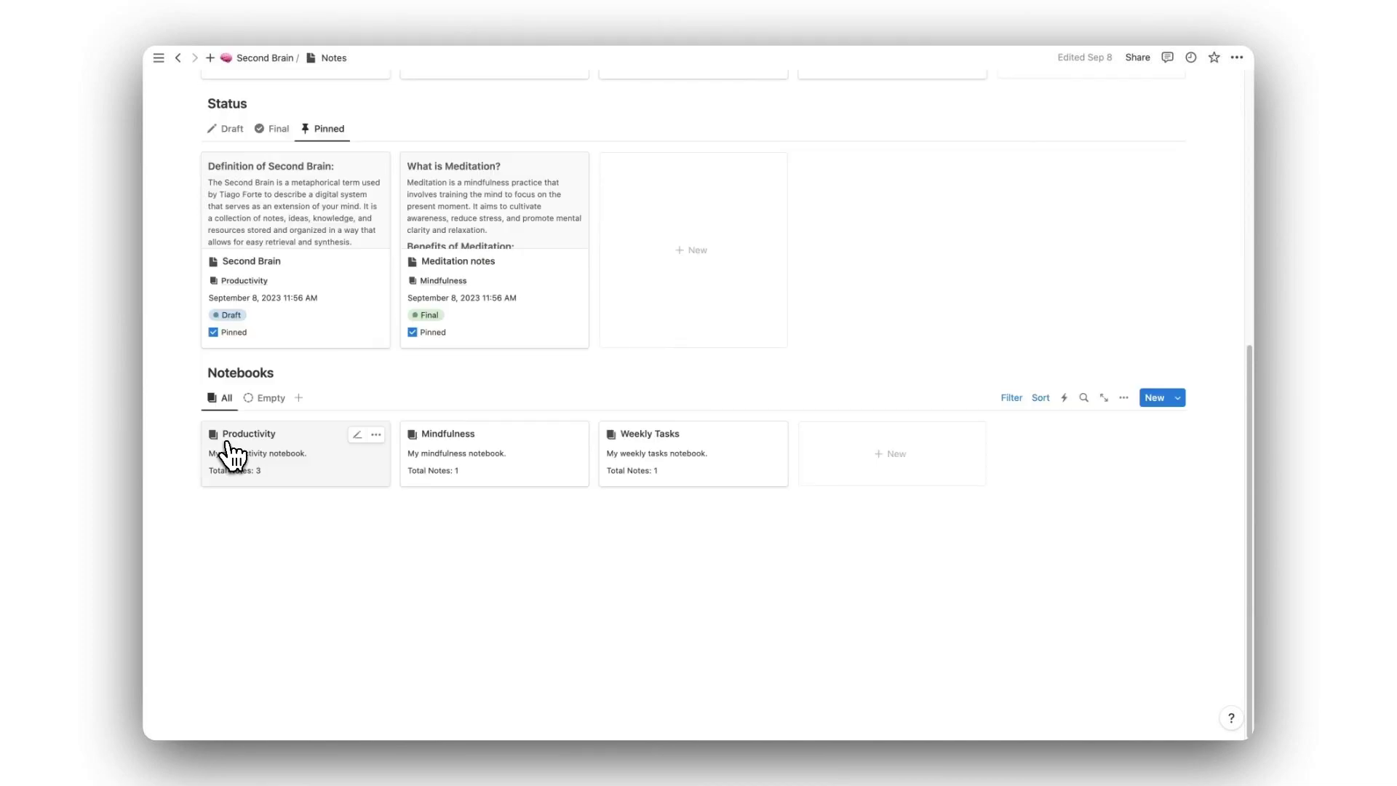
click(335, 475)
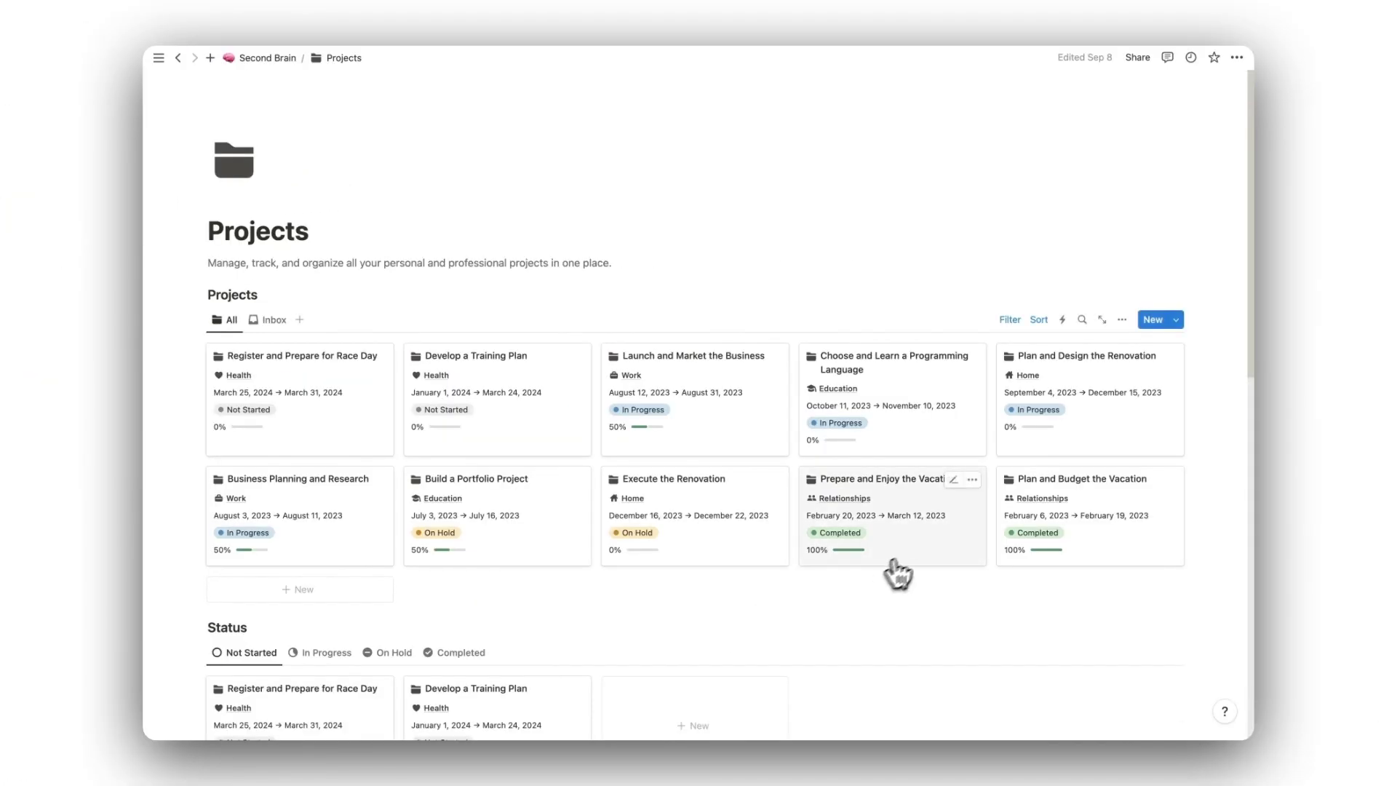
Archive the Prepare and Enjoy the Vacation project and confirm it under archived Projects.
click(918, 559)
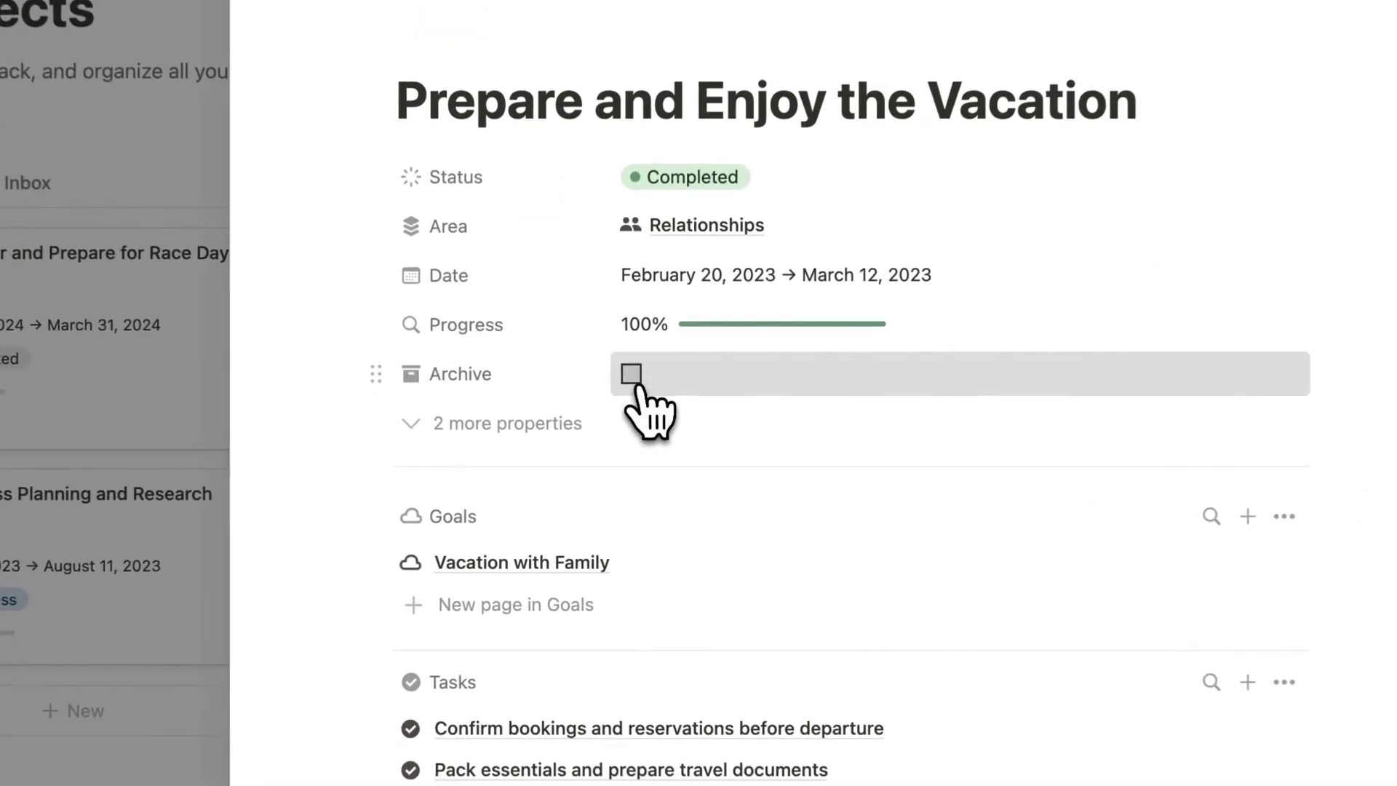
click(634, 375)
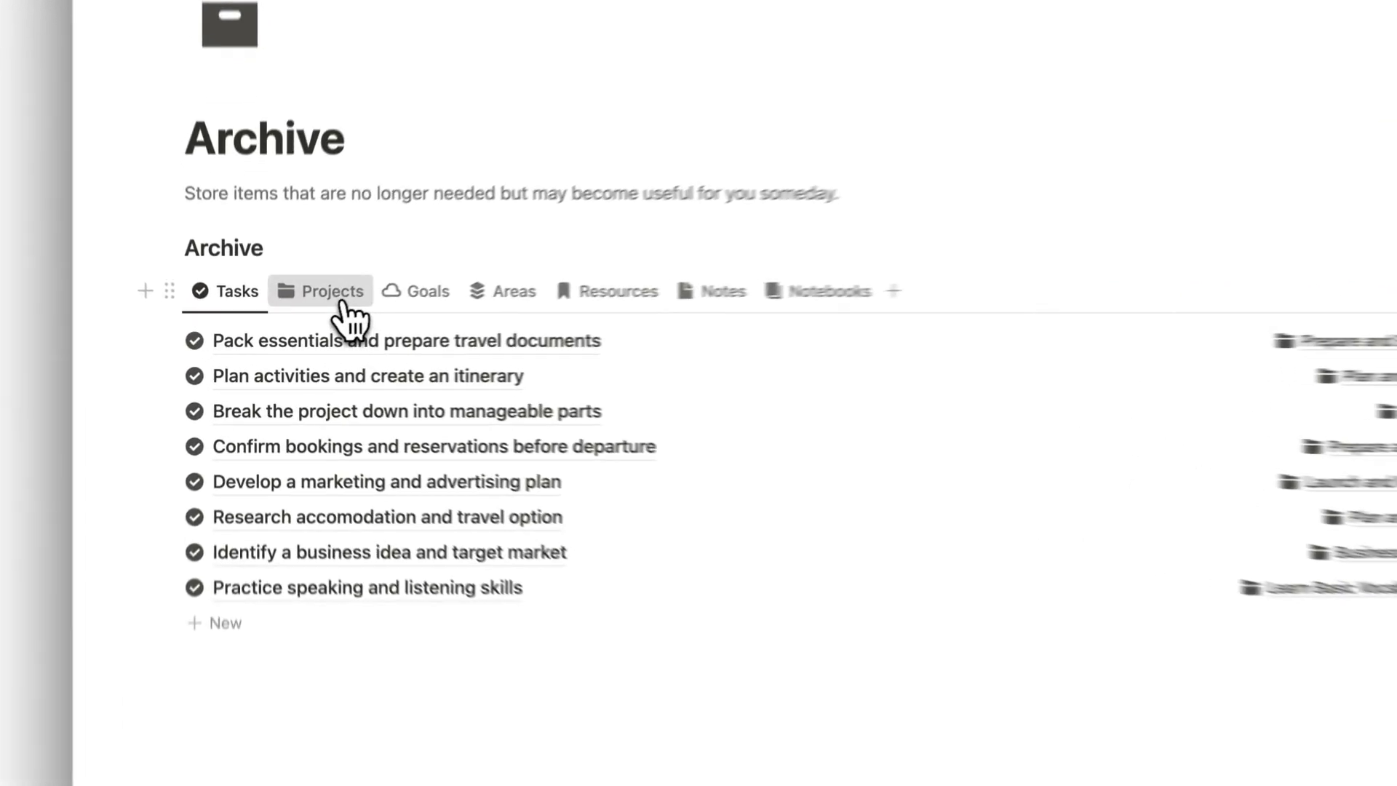
click(343, 303)
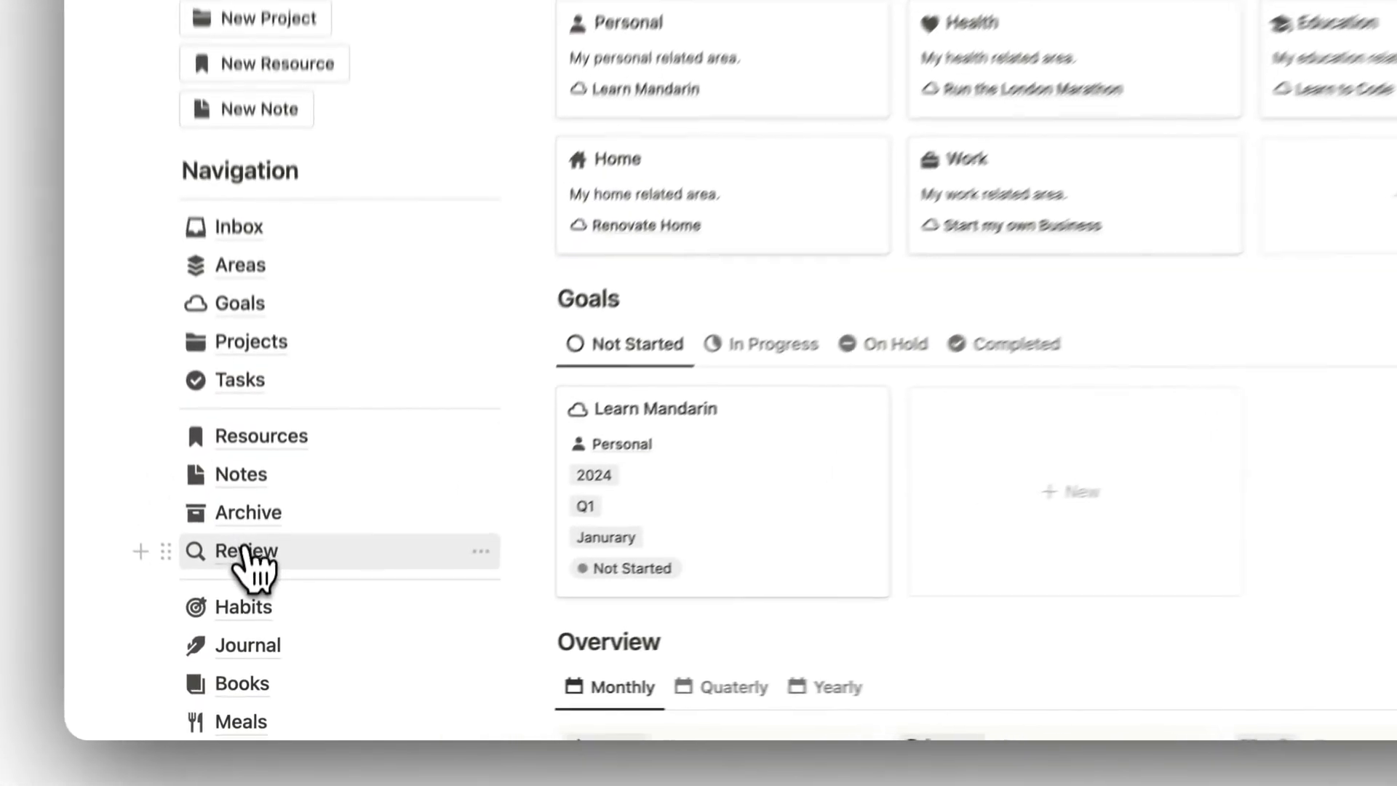
On the Review page, collapse and re-expand the Review, Archive & clean up and Prepare sections.
click(246, 551)
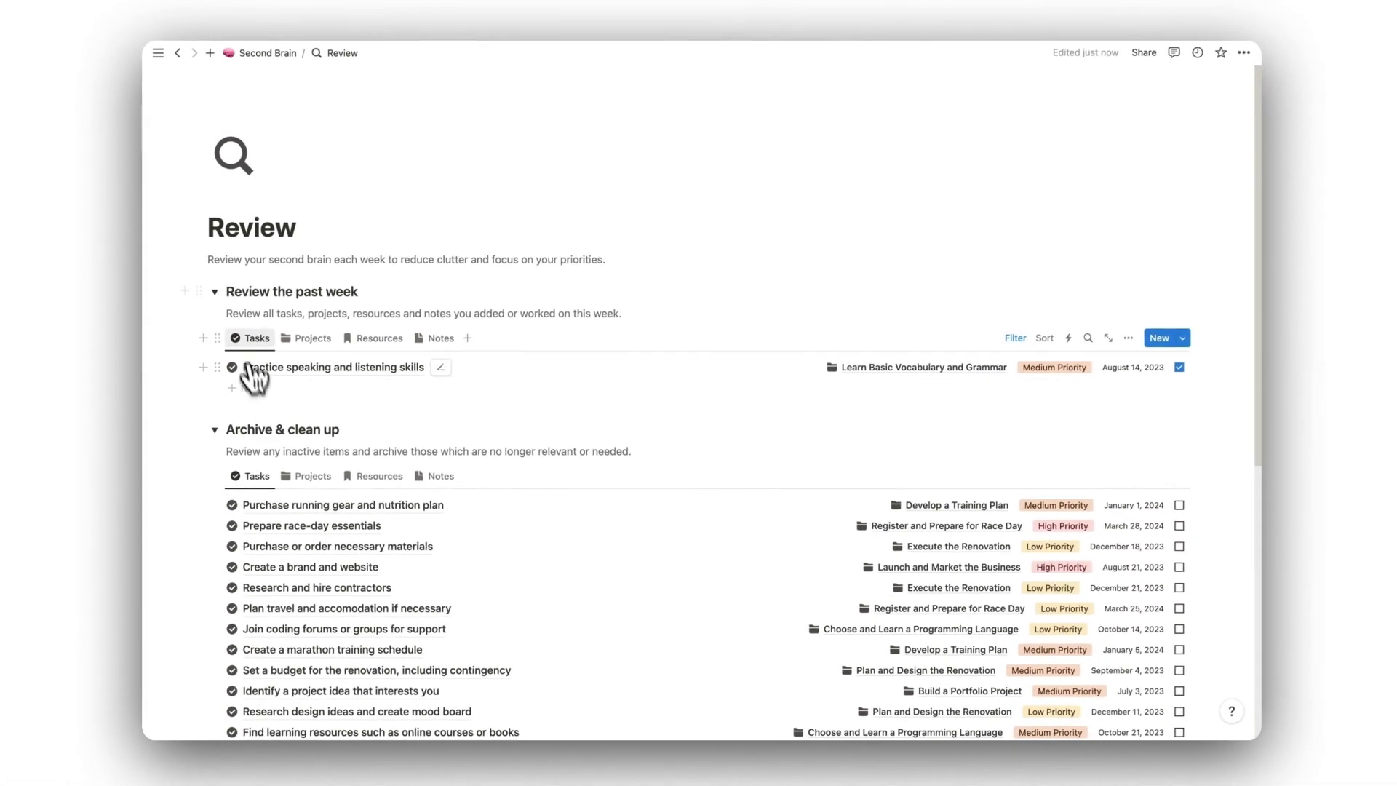
click(215, 293)
click(215, 332)
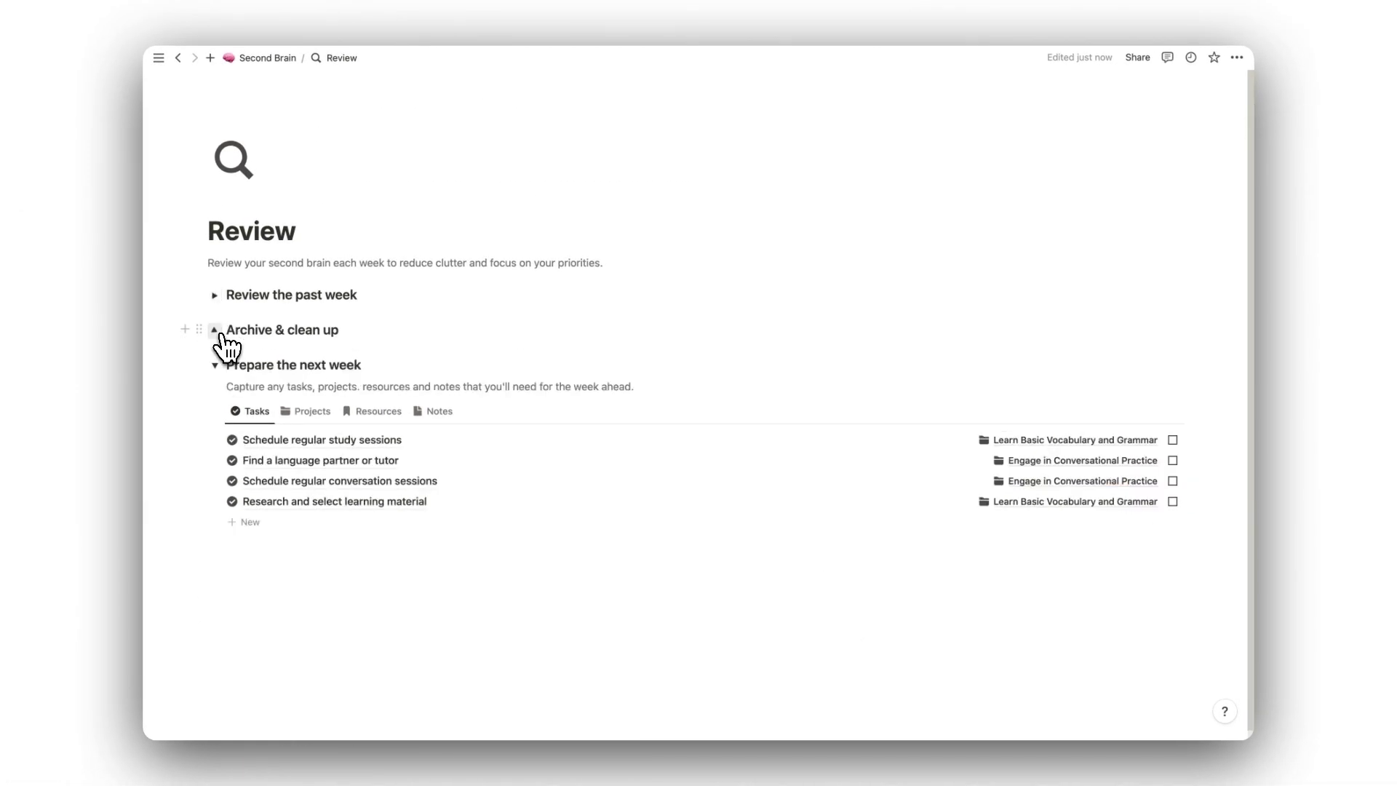
click(217, 365)
click(216, 366)
click(215, 331)
click(215, 295)
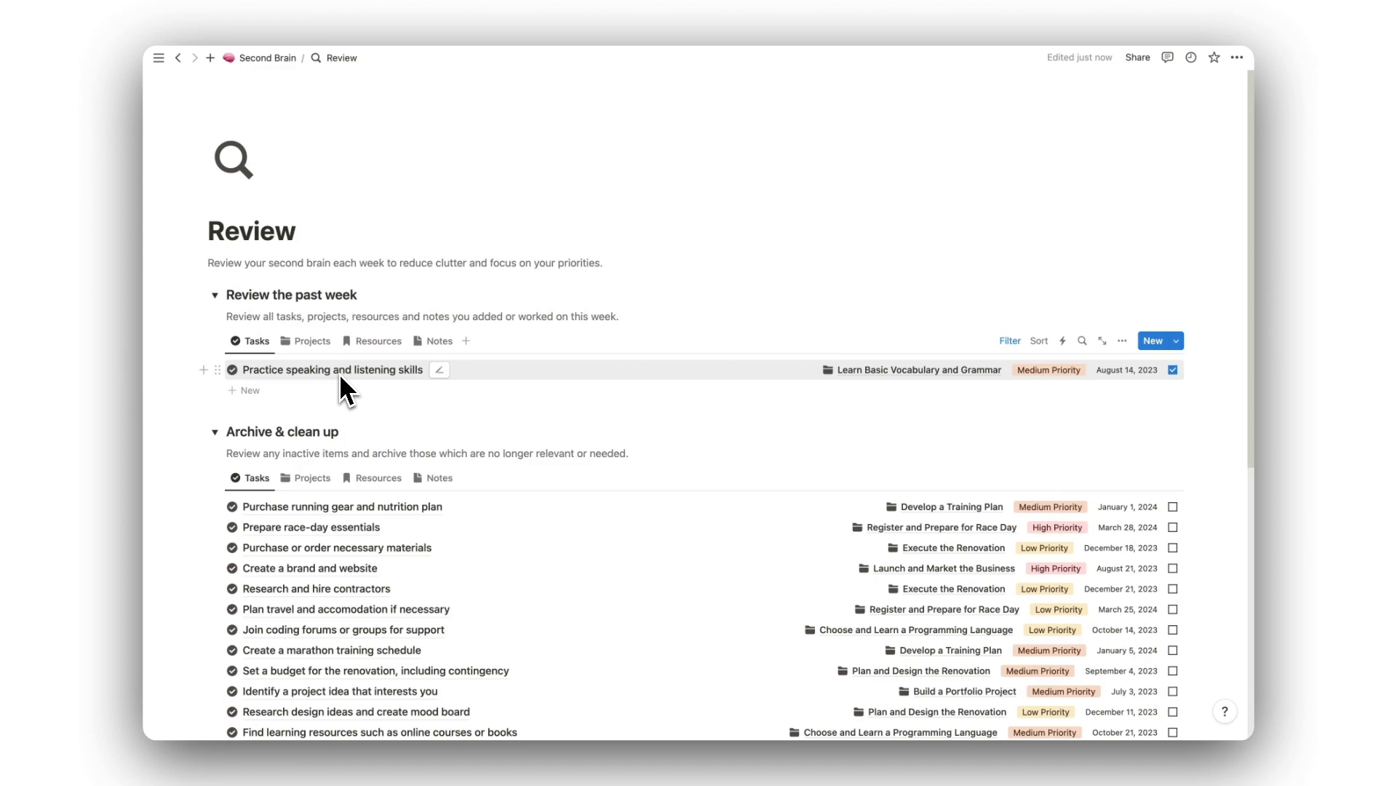
Check the Projects, Resources and Notes ready for archiving under Archive & clean up.
scroll(339, 373, down, 3)
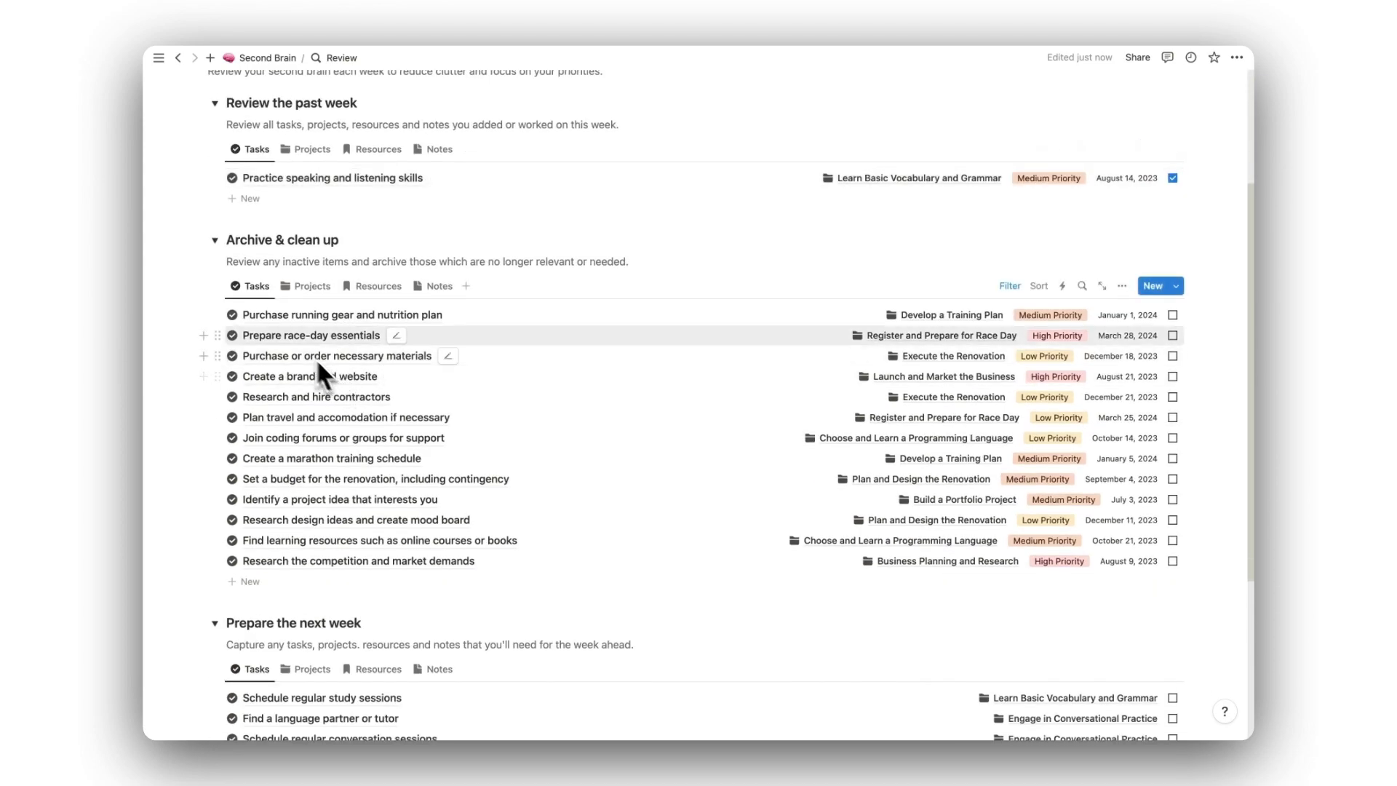
click(306, 293)
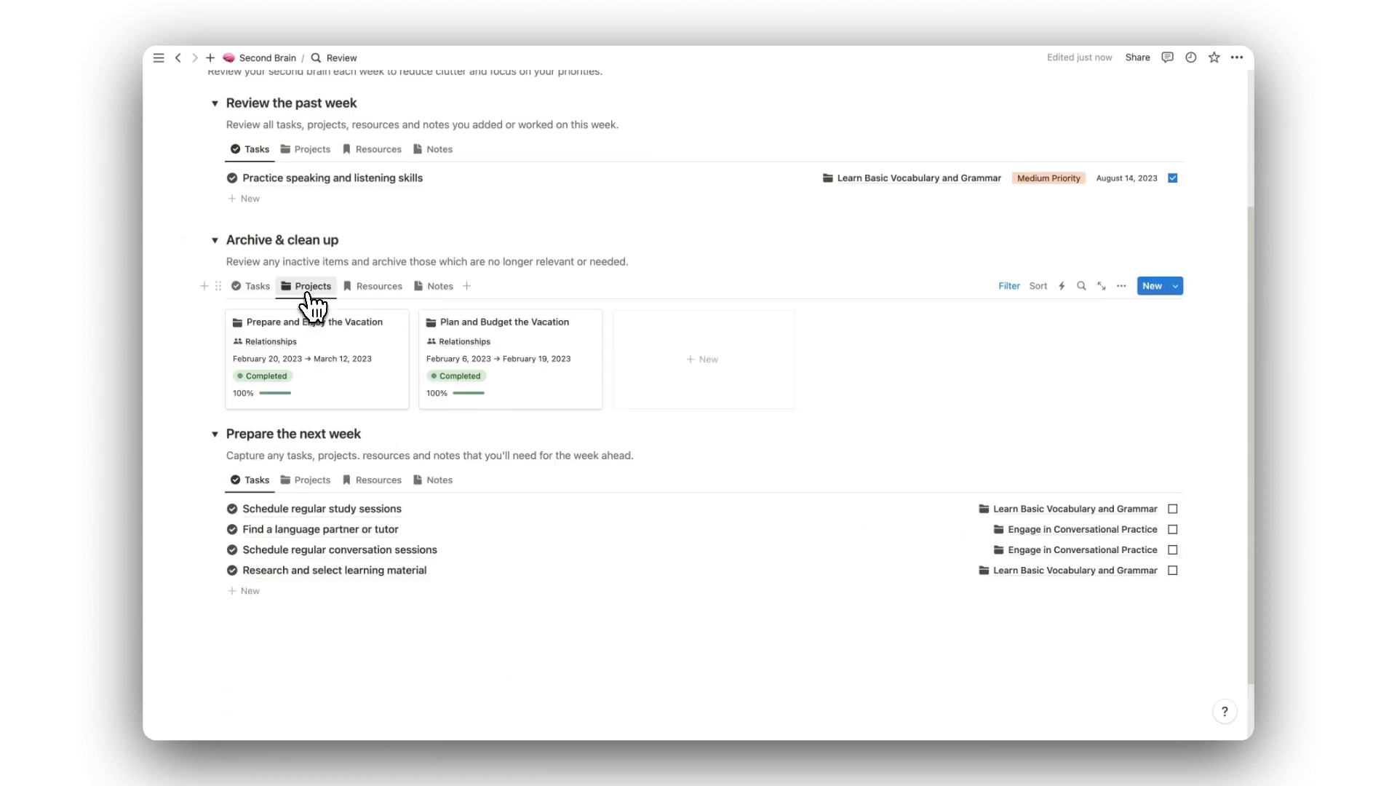
click(367, 298)
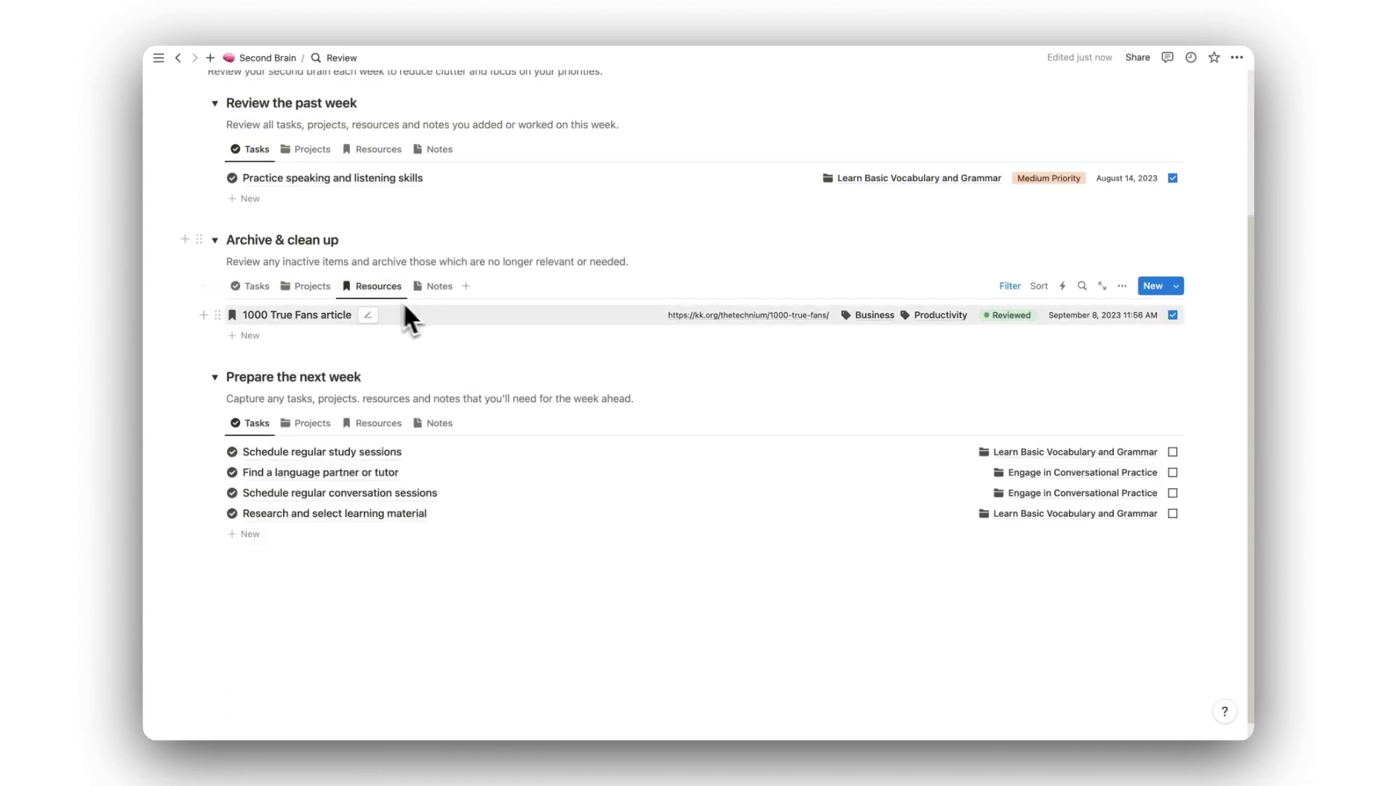
click(440, 291)
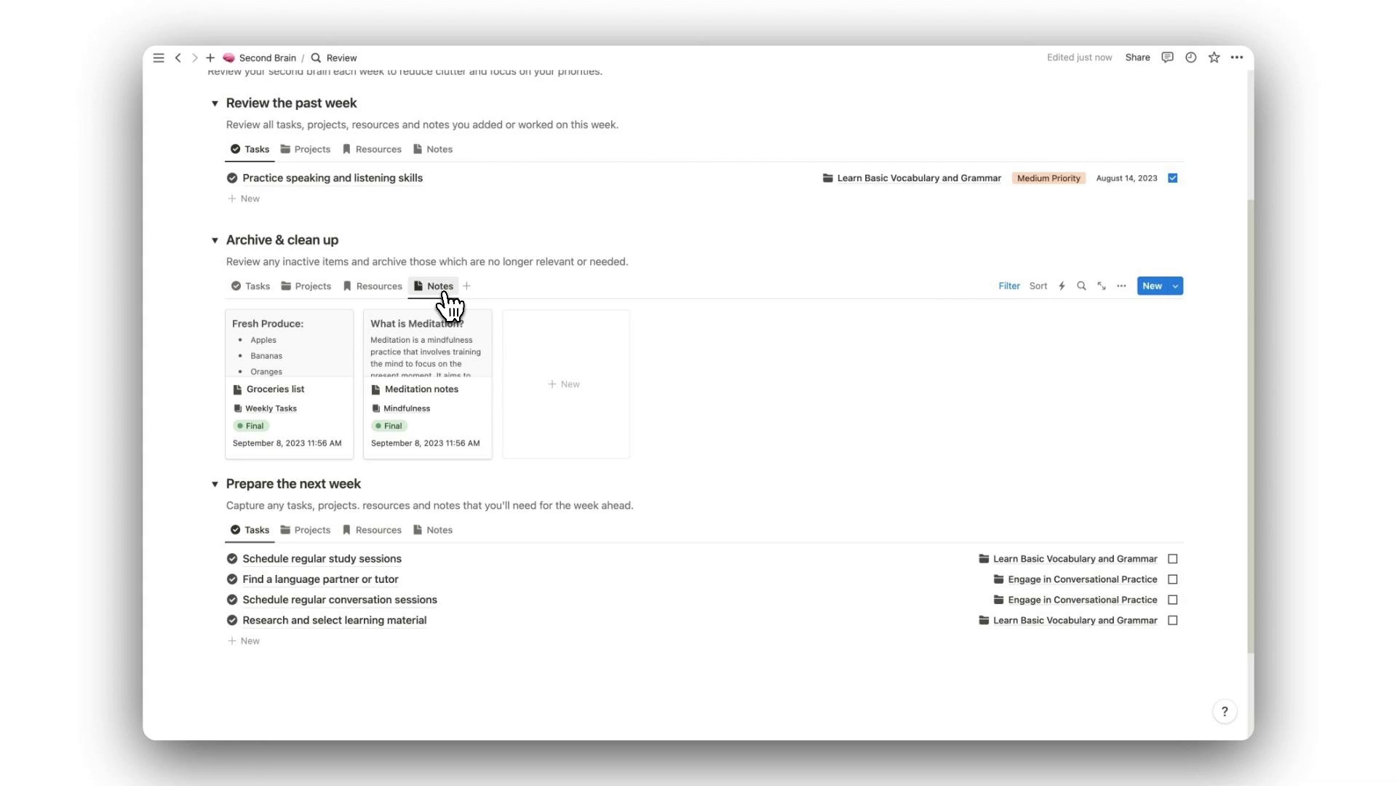
Check the Projects, Resources and Notes planned under Prepare the next week.
scroll(448, 306, down, 2)
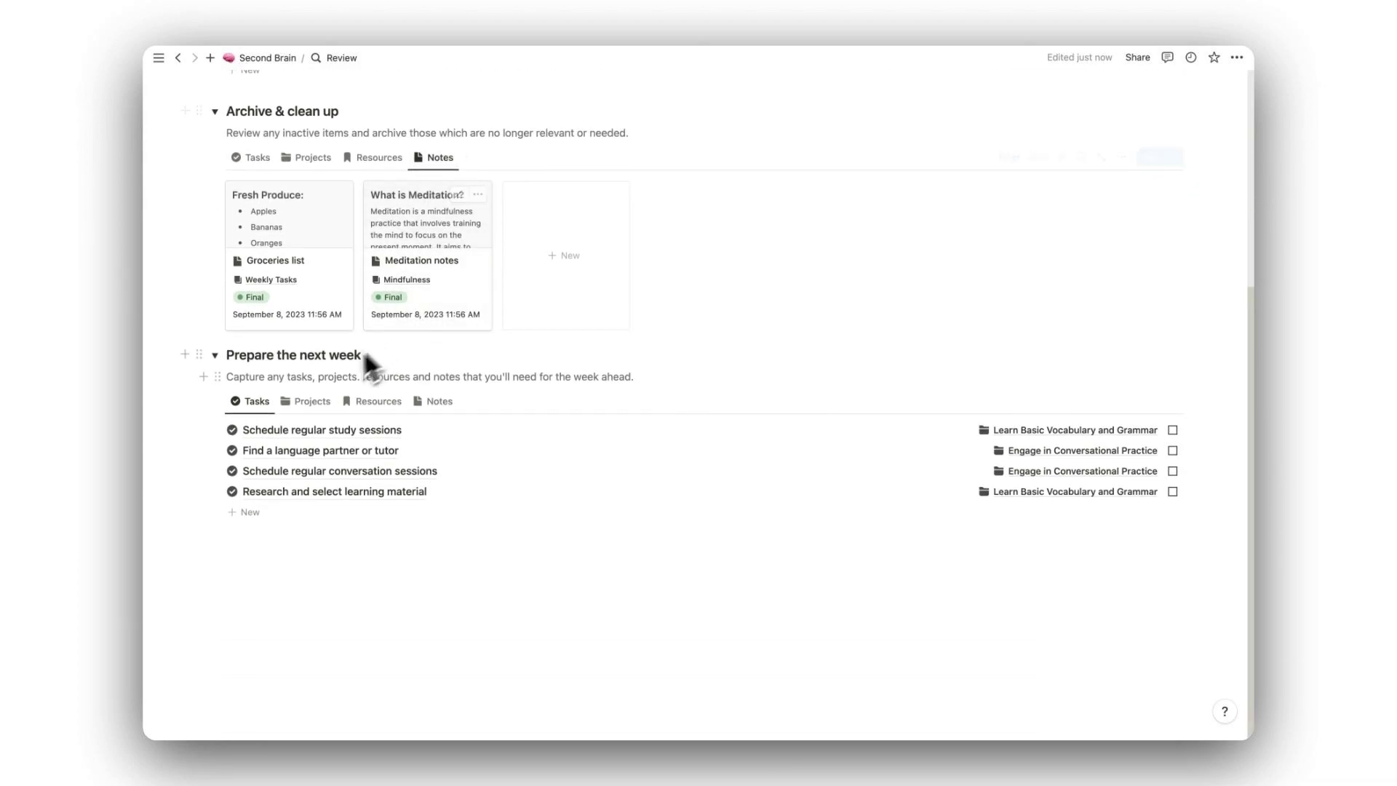
click(311, 402)
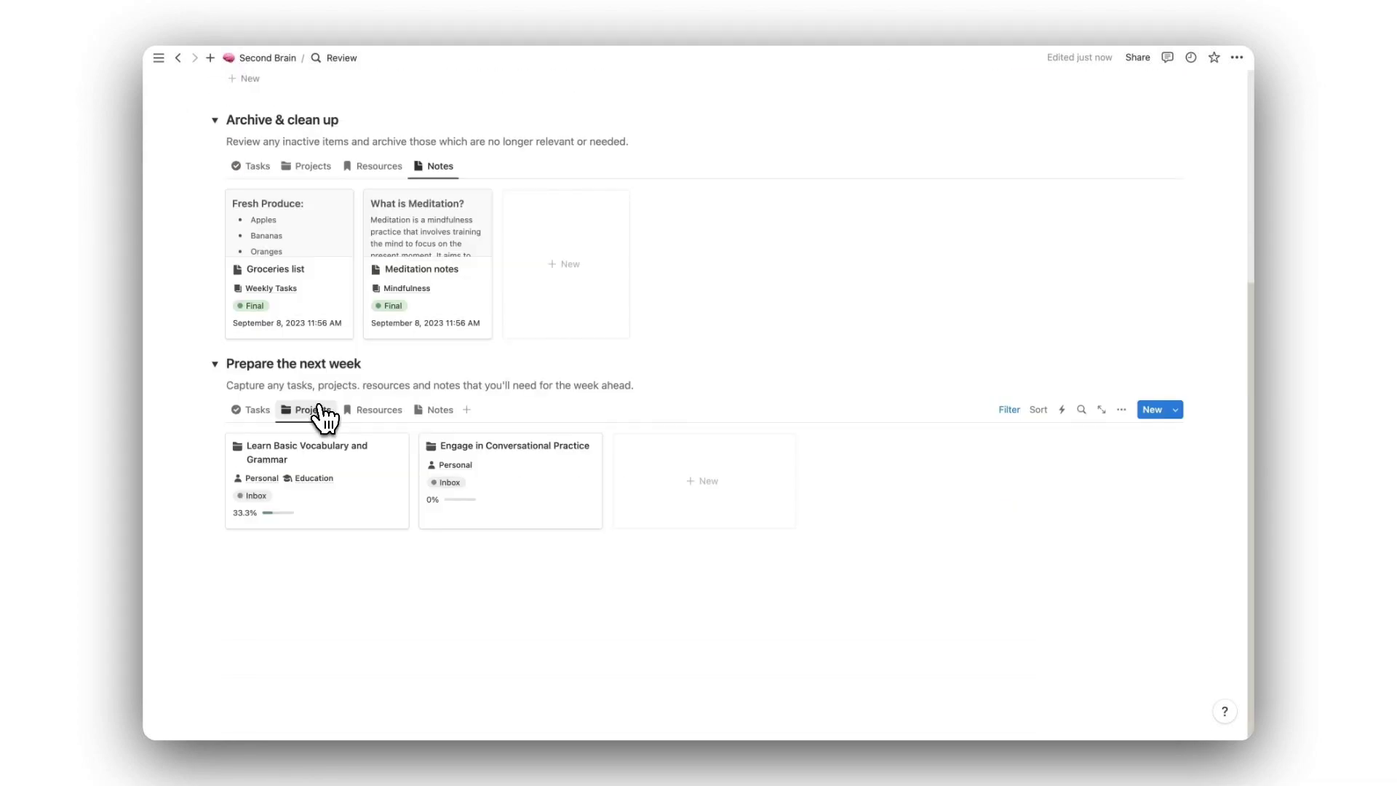
click(378, 411)
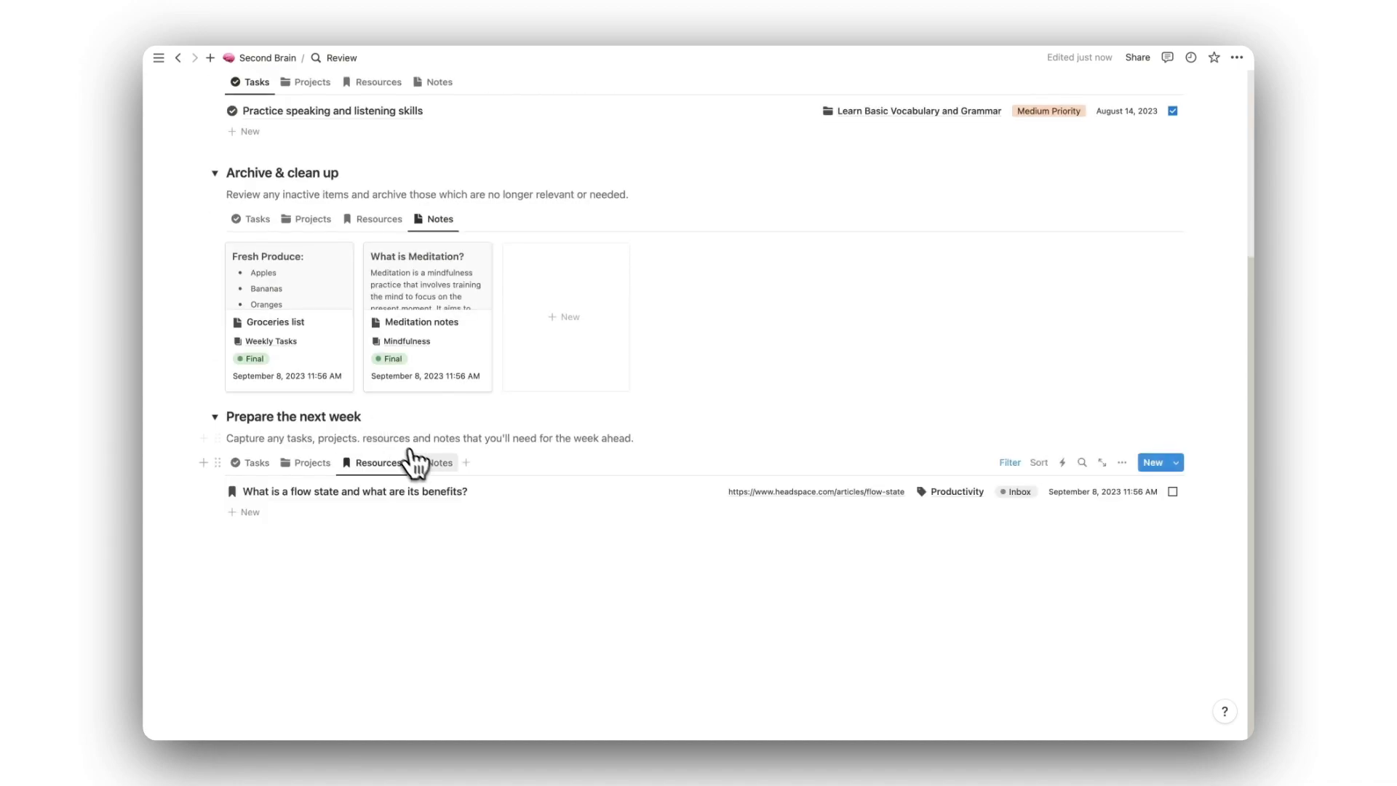
click(439, 466)
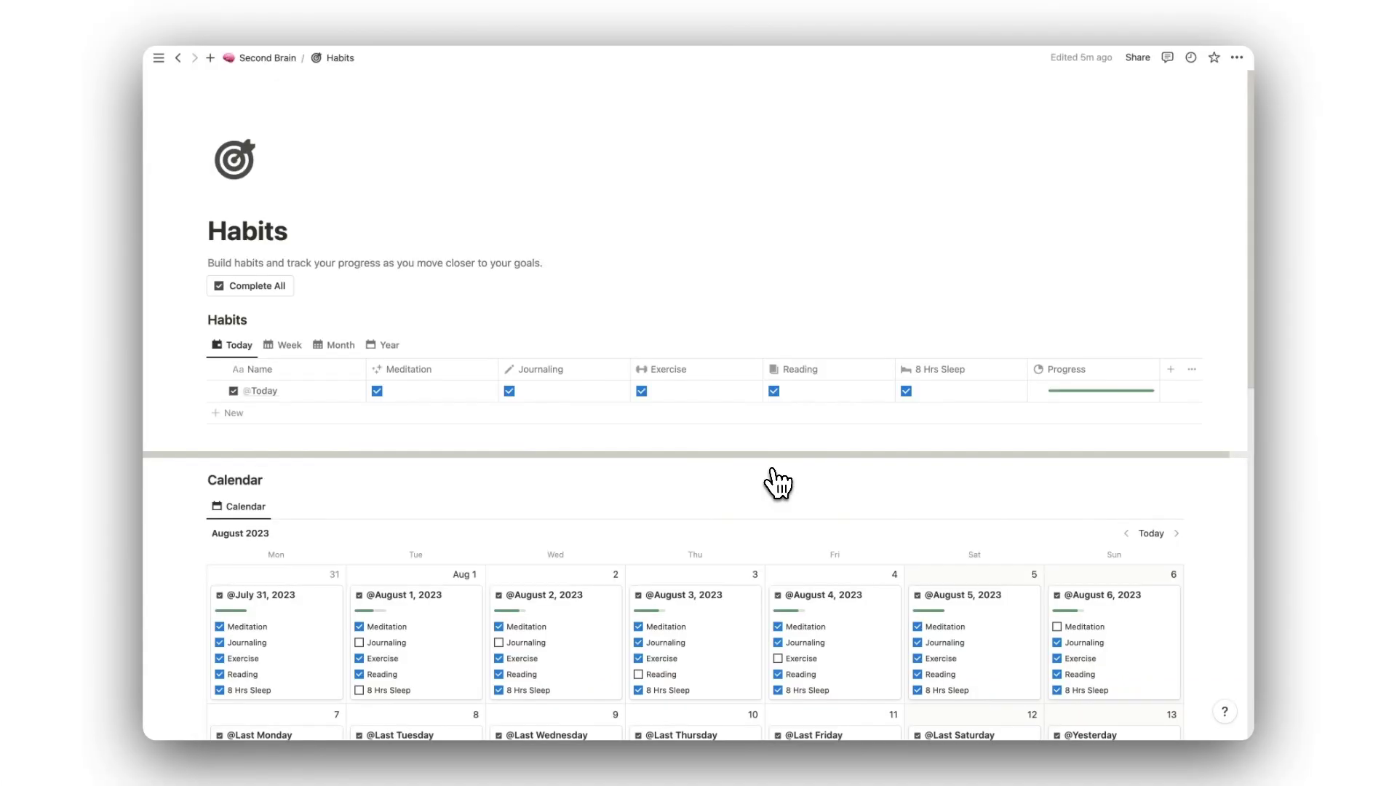
Scroll the Journal page, open the Personal Entry journal entry and read down through it.
scroll(728, 477, down, 5)
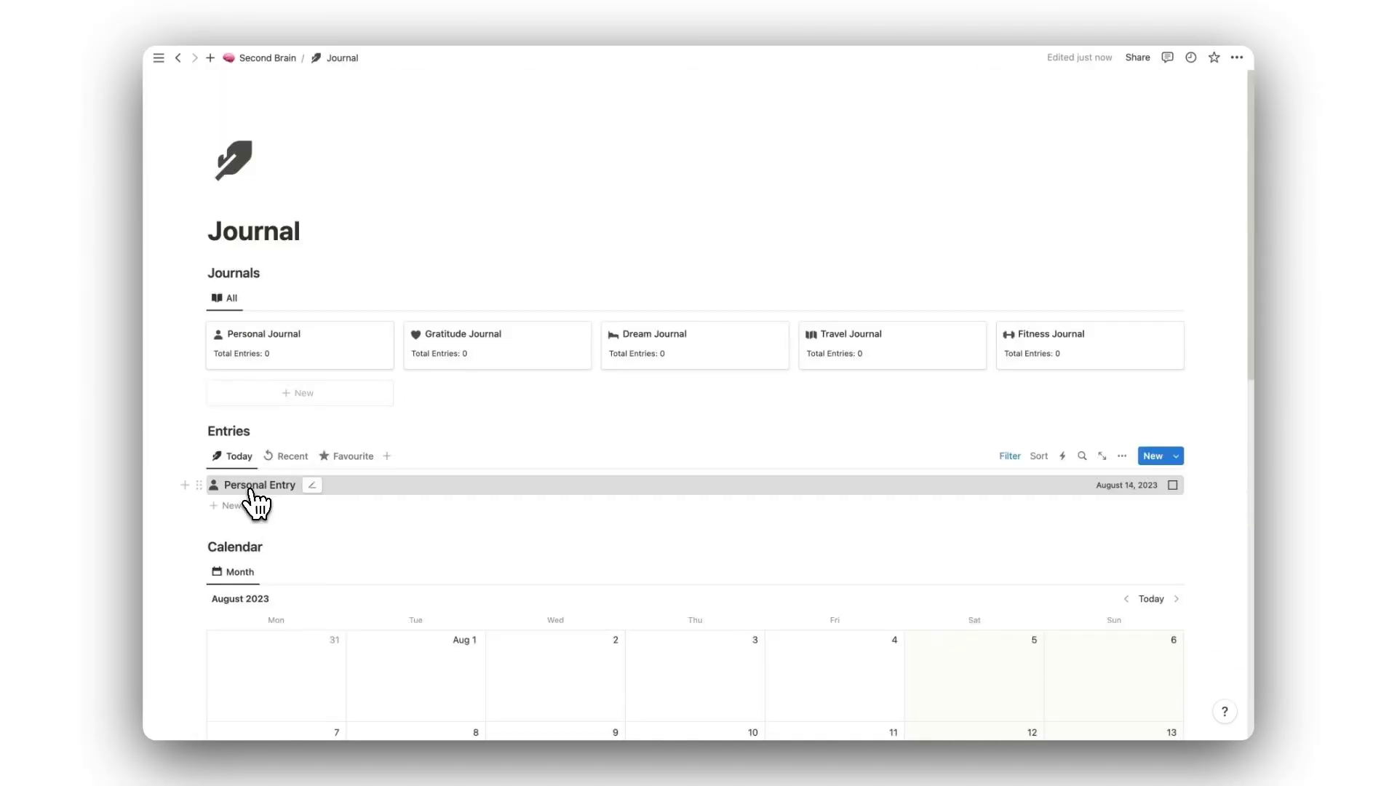
click(251, 486)
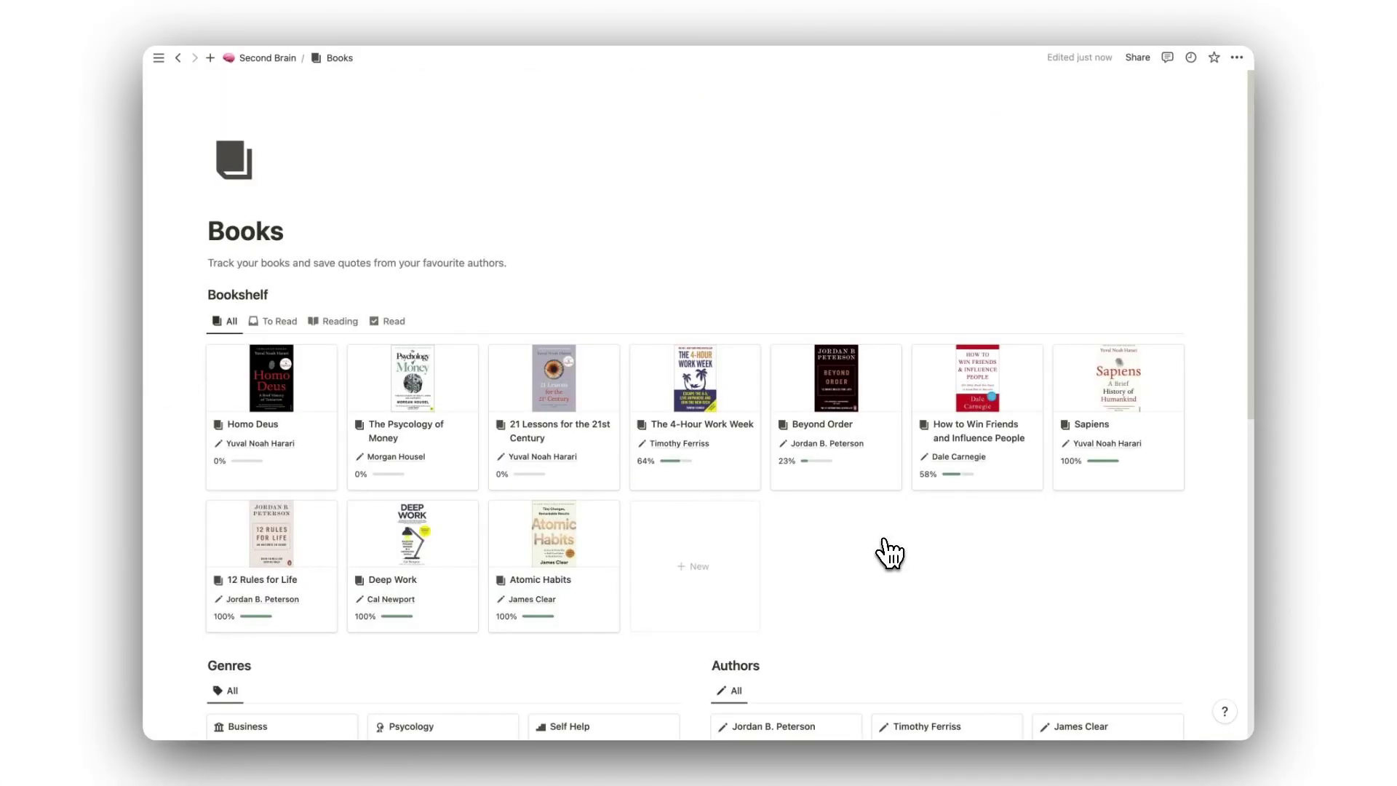
scroll(889, 553, down, 7)
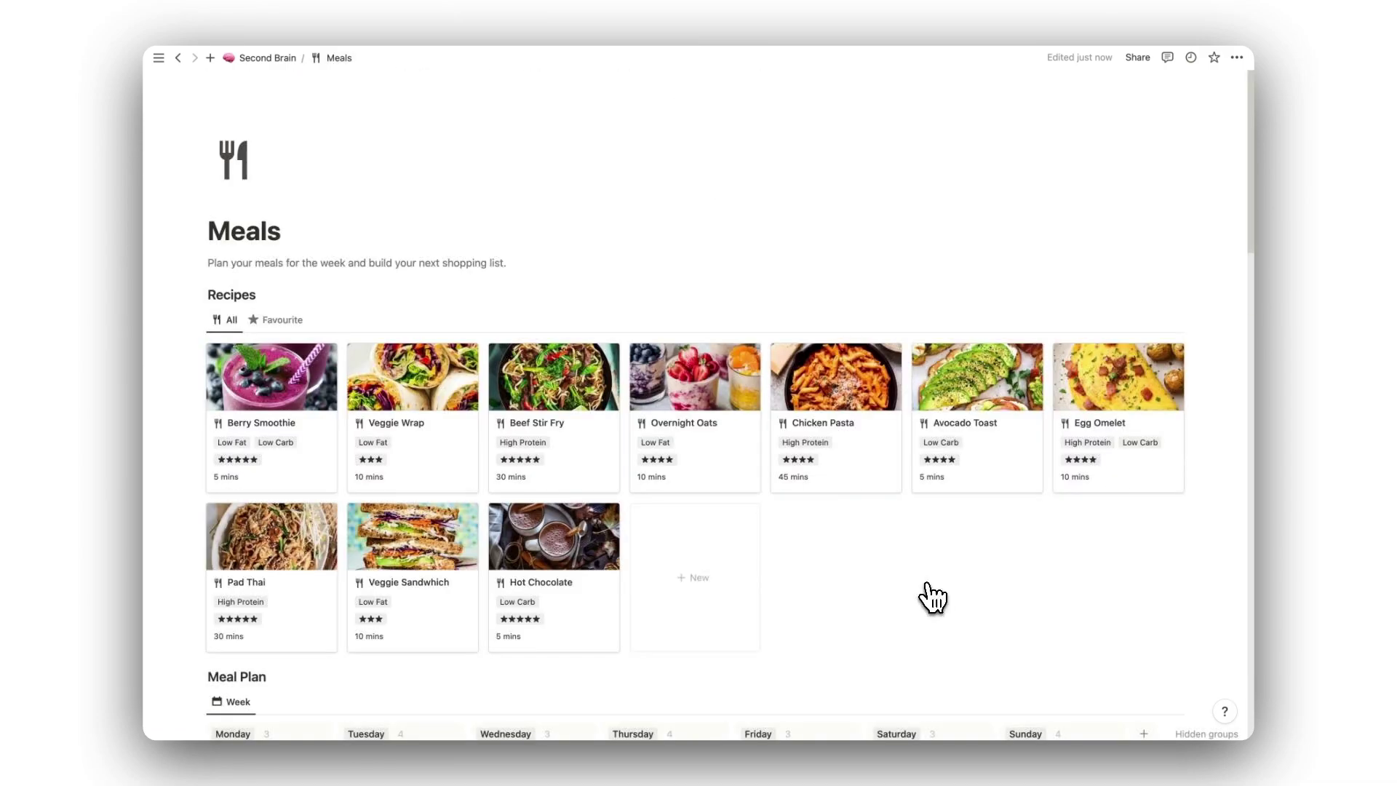
scroll(927, 593, down, 5)
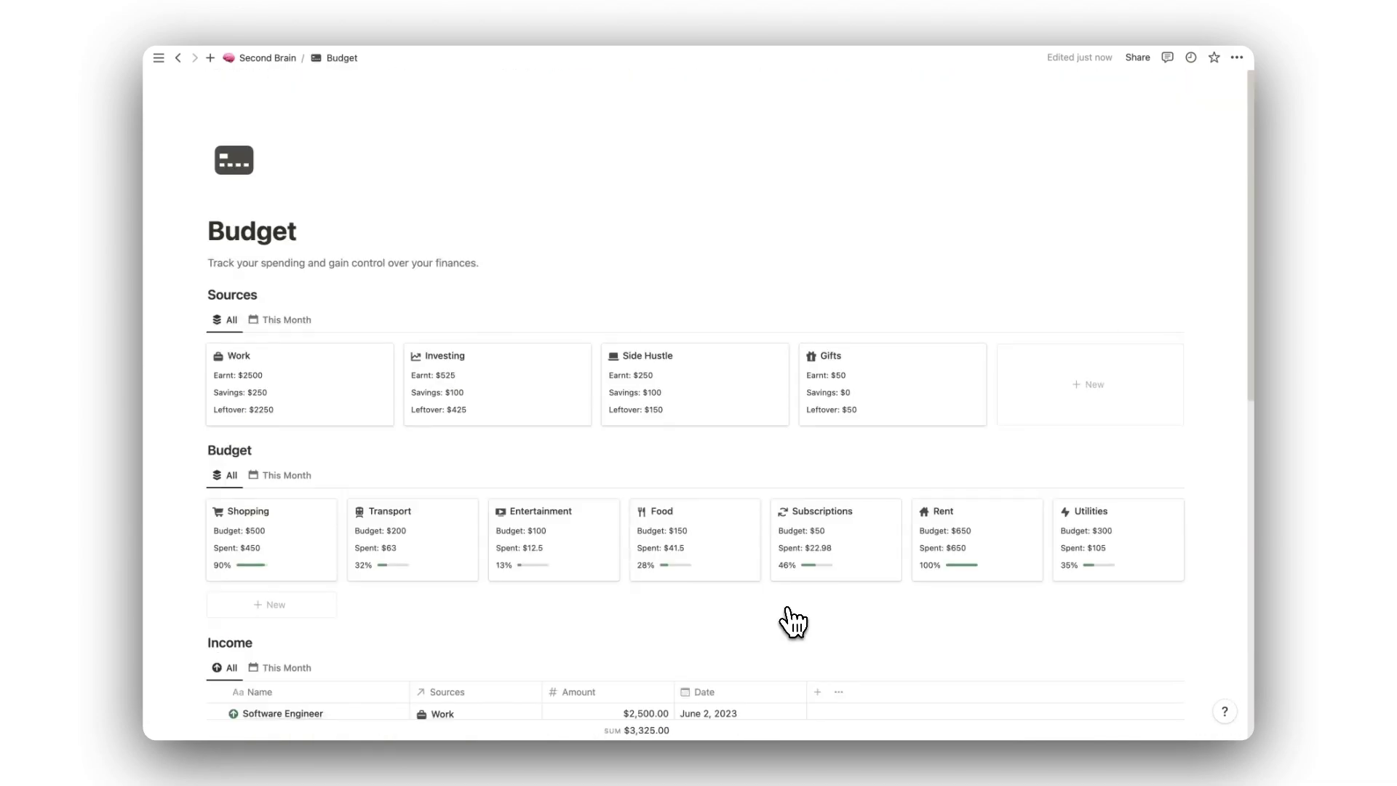
scroll(793, 623, down, 7)
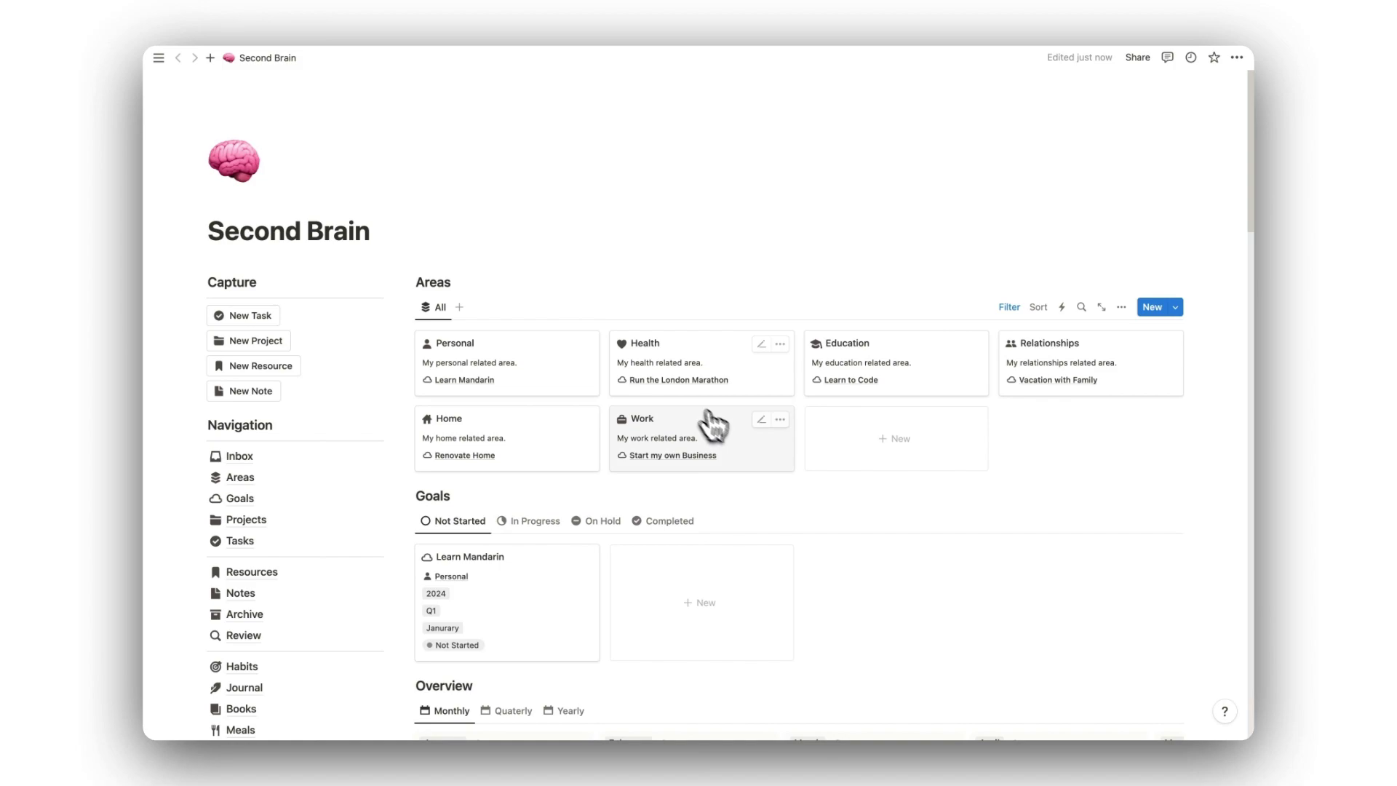
Review dashboard goals in progress, the quarterly goals overview, and in-progress and completed projects.
scroll(744, 451, down, 4)
click(536, 241)
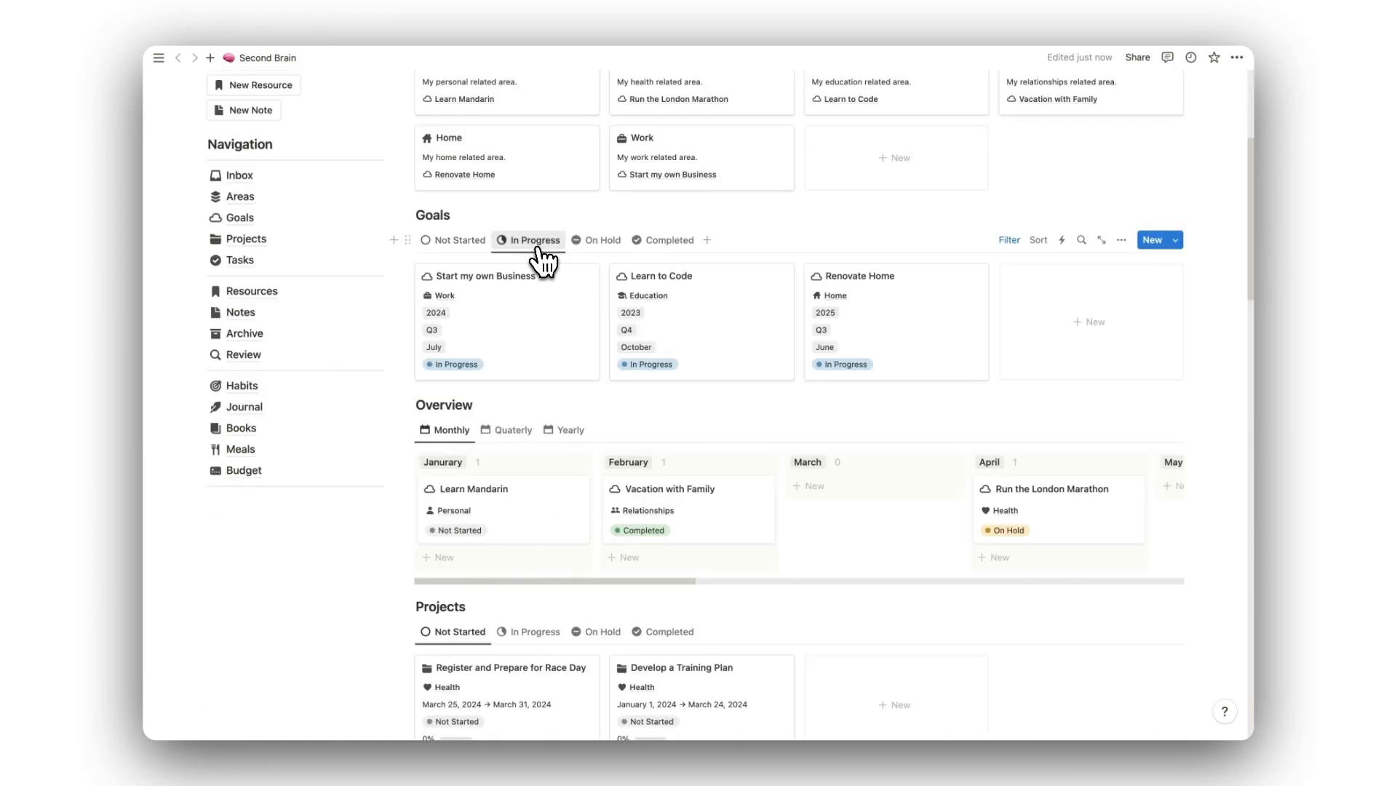
click(518, 431)
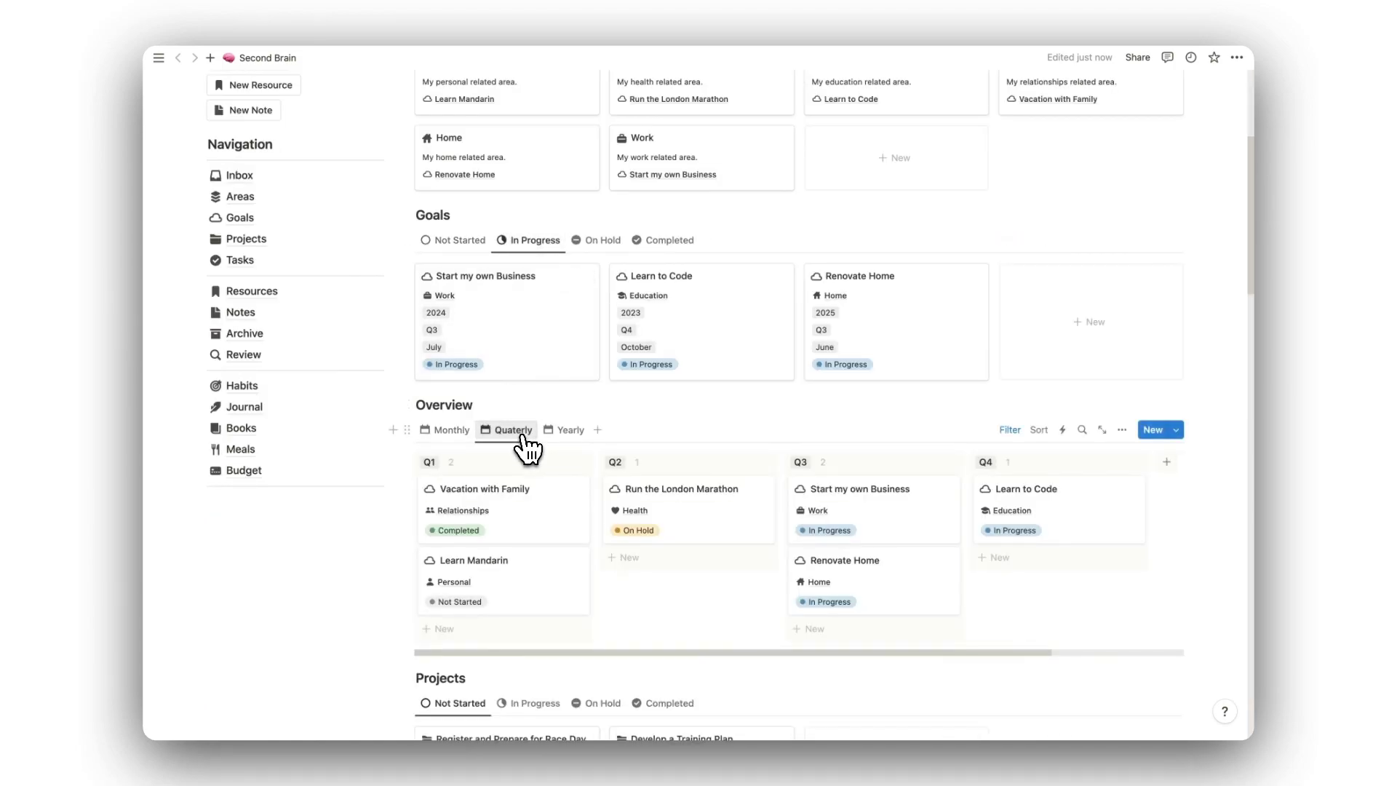
scroll(619, 324, down, 5)
click(548, 229)
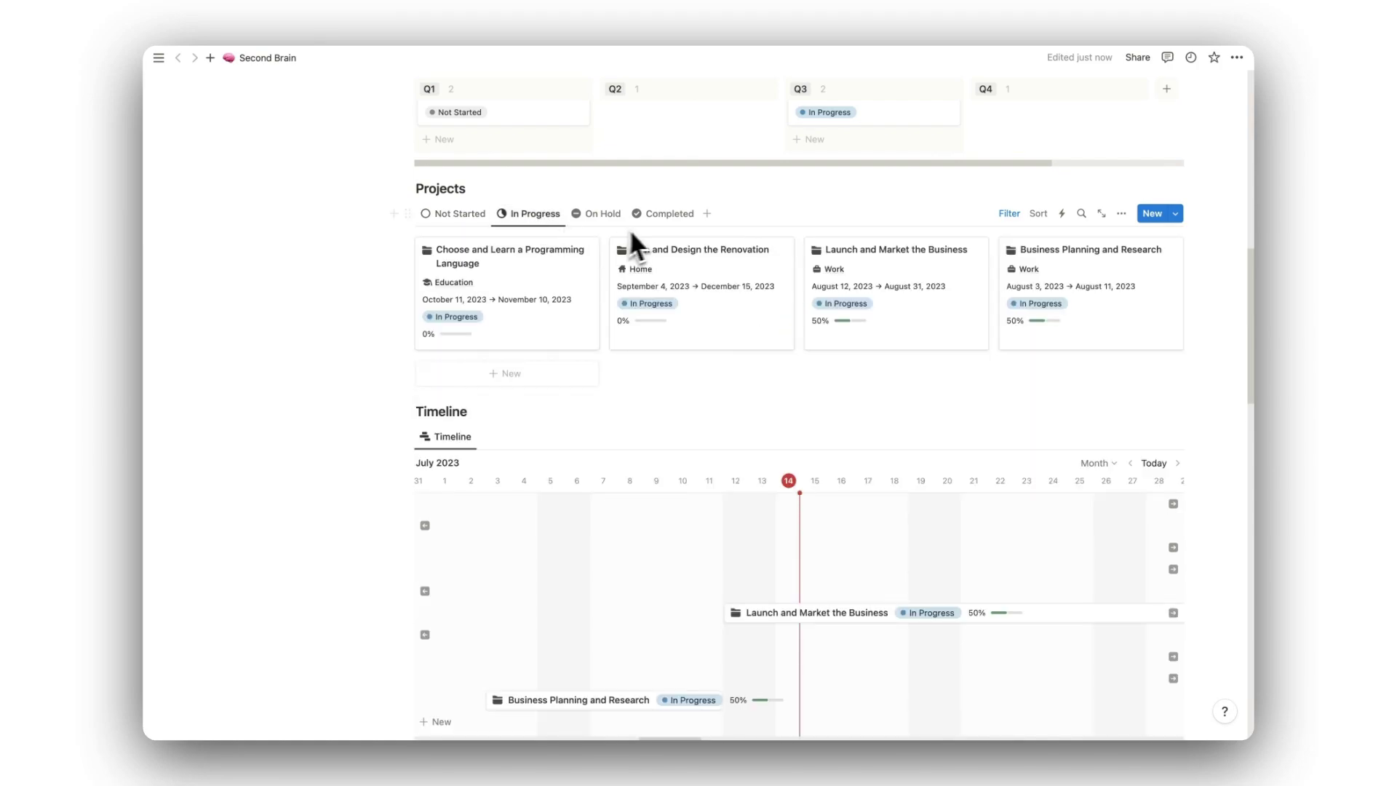
click(664, 216)
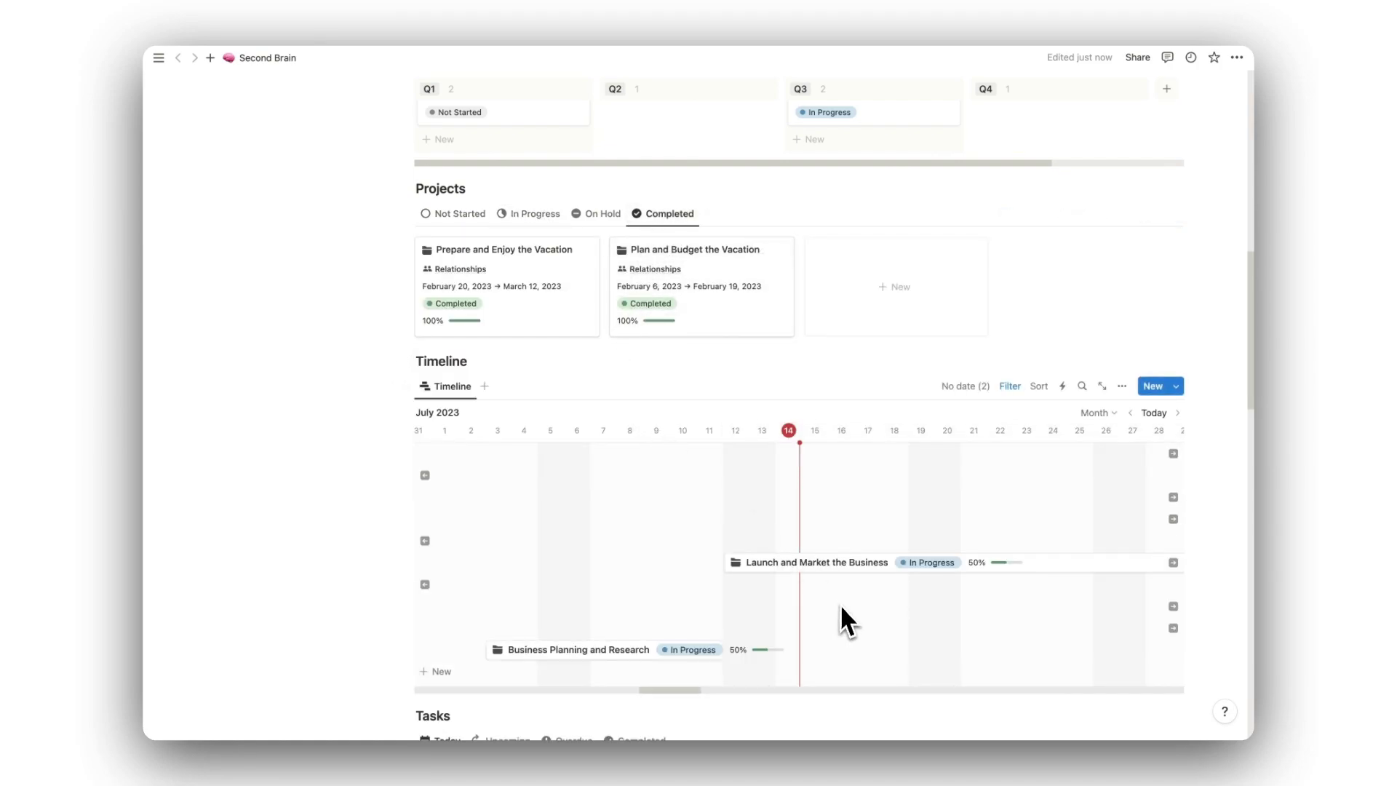
Move the overdue research task to Wednesday, August 16, then show favourite resources.
scroll(842, 613, down, 5)
click(574, 219)
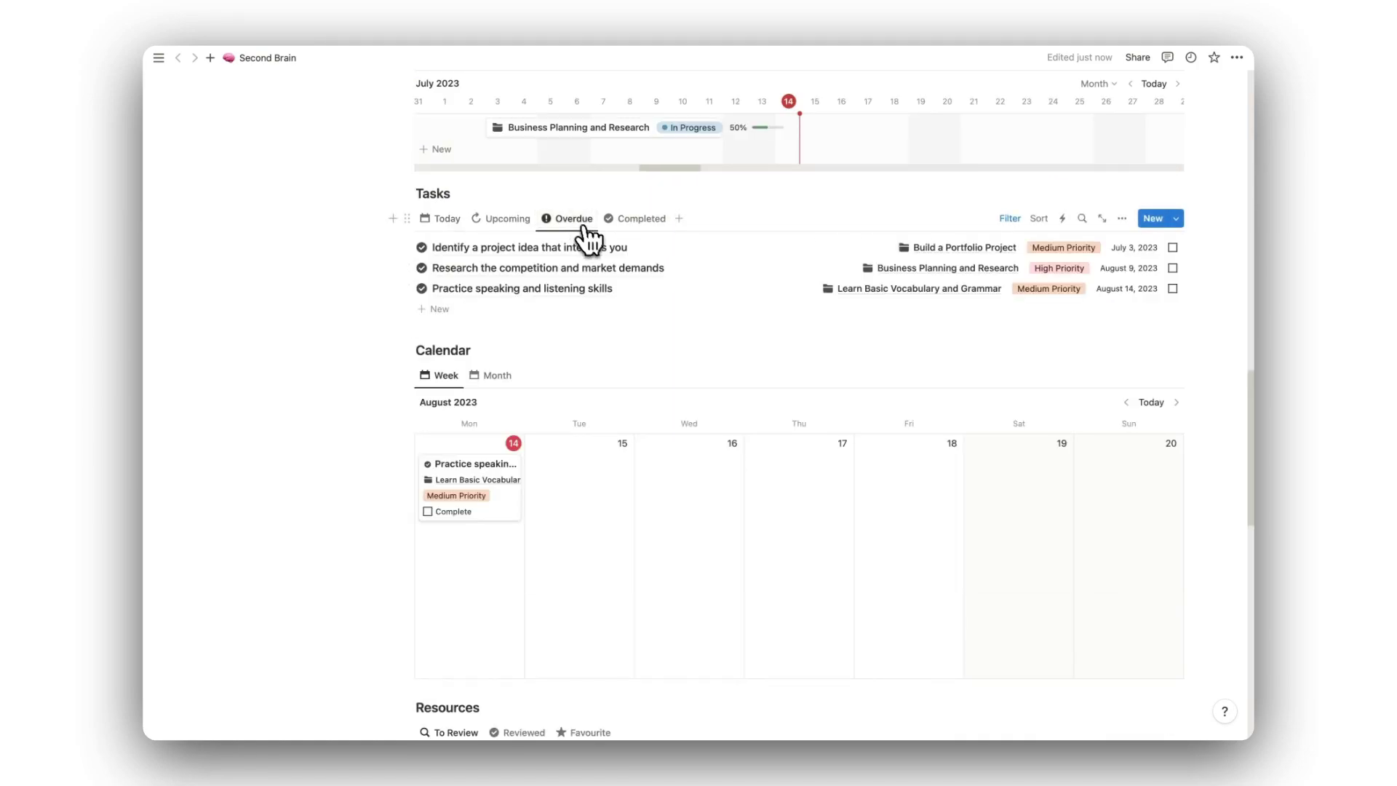
drag(602, 272, 676, 473)
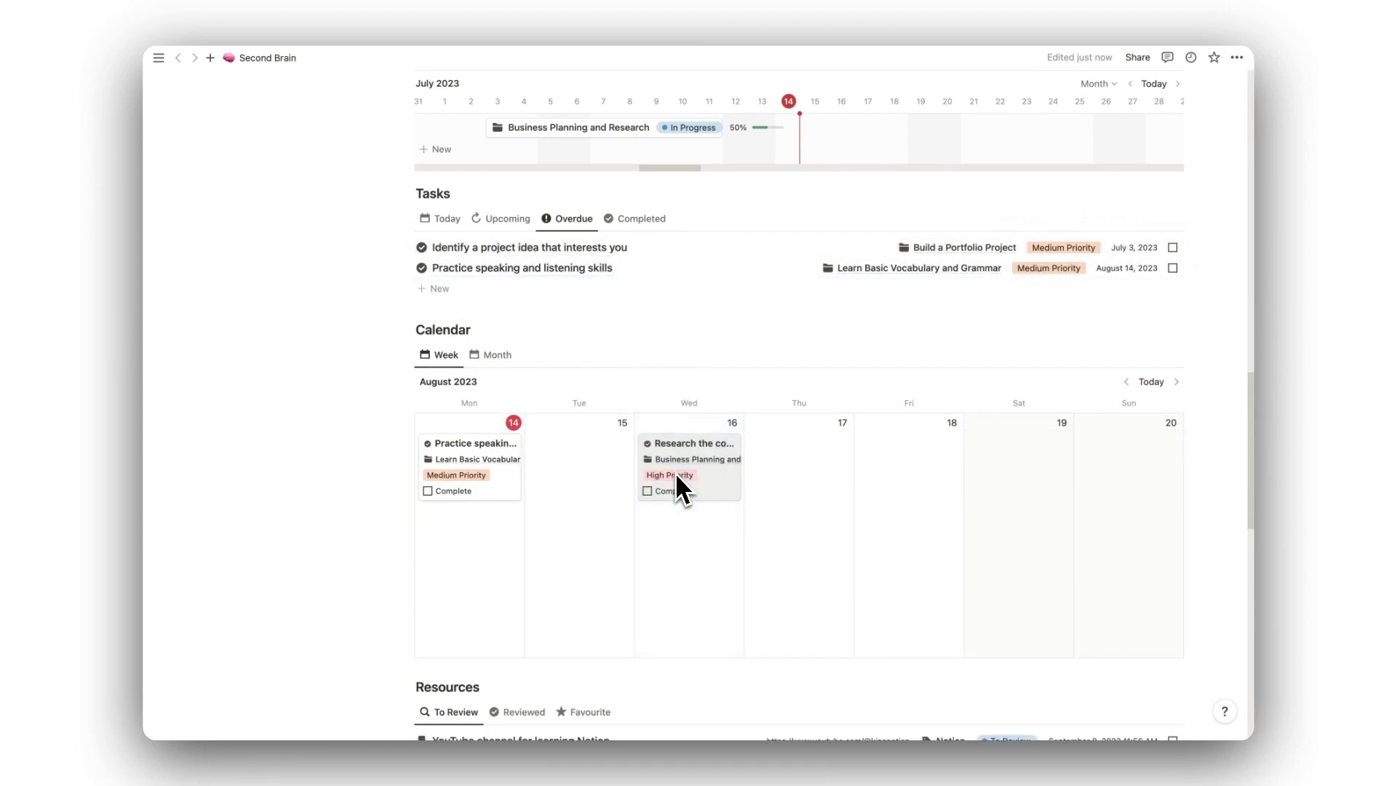
scroll(735, 404, down, 4)
click(590, 283)
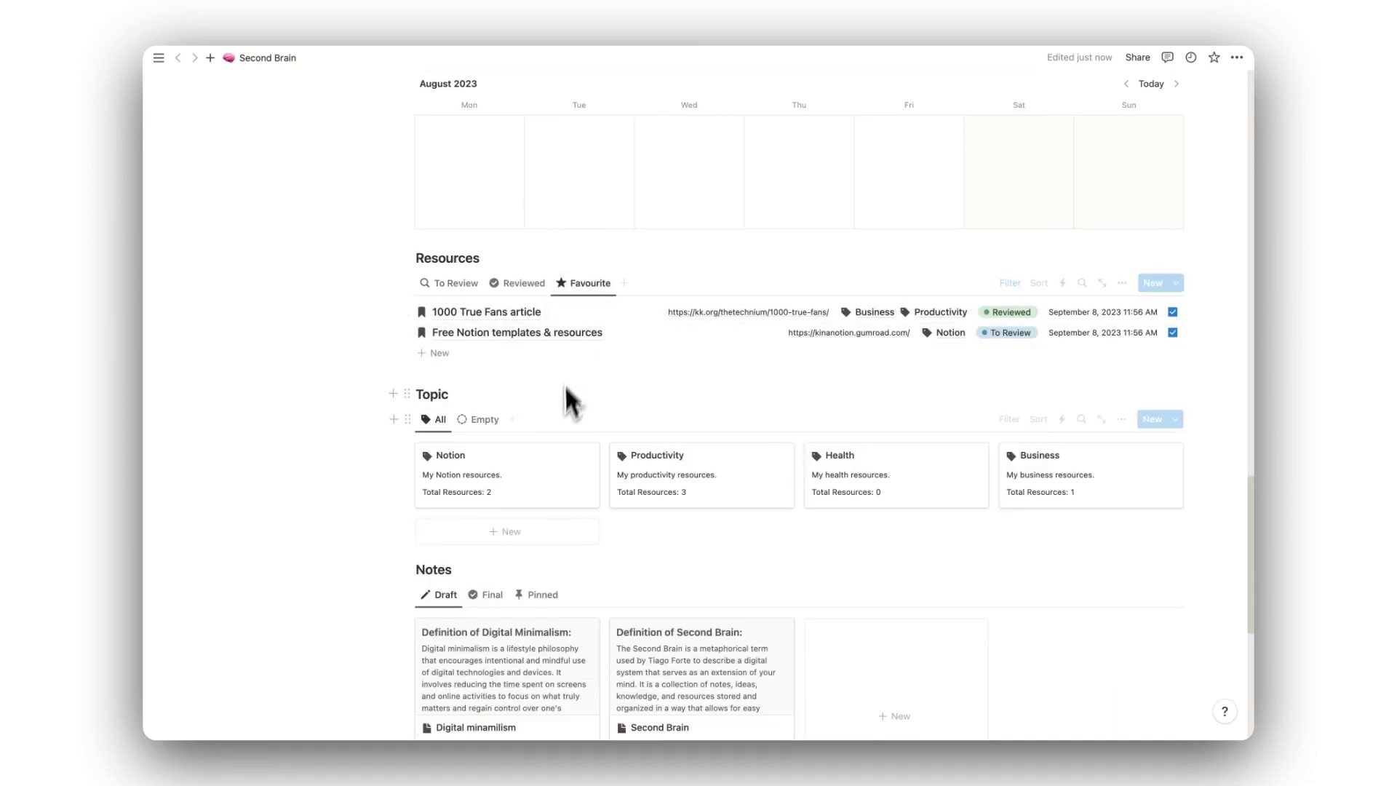
scroll(873, 503, down, 5)
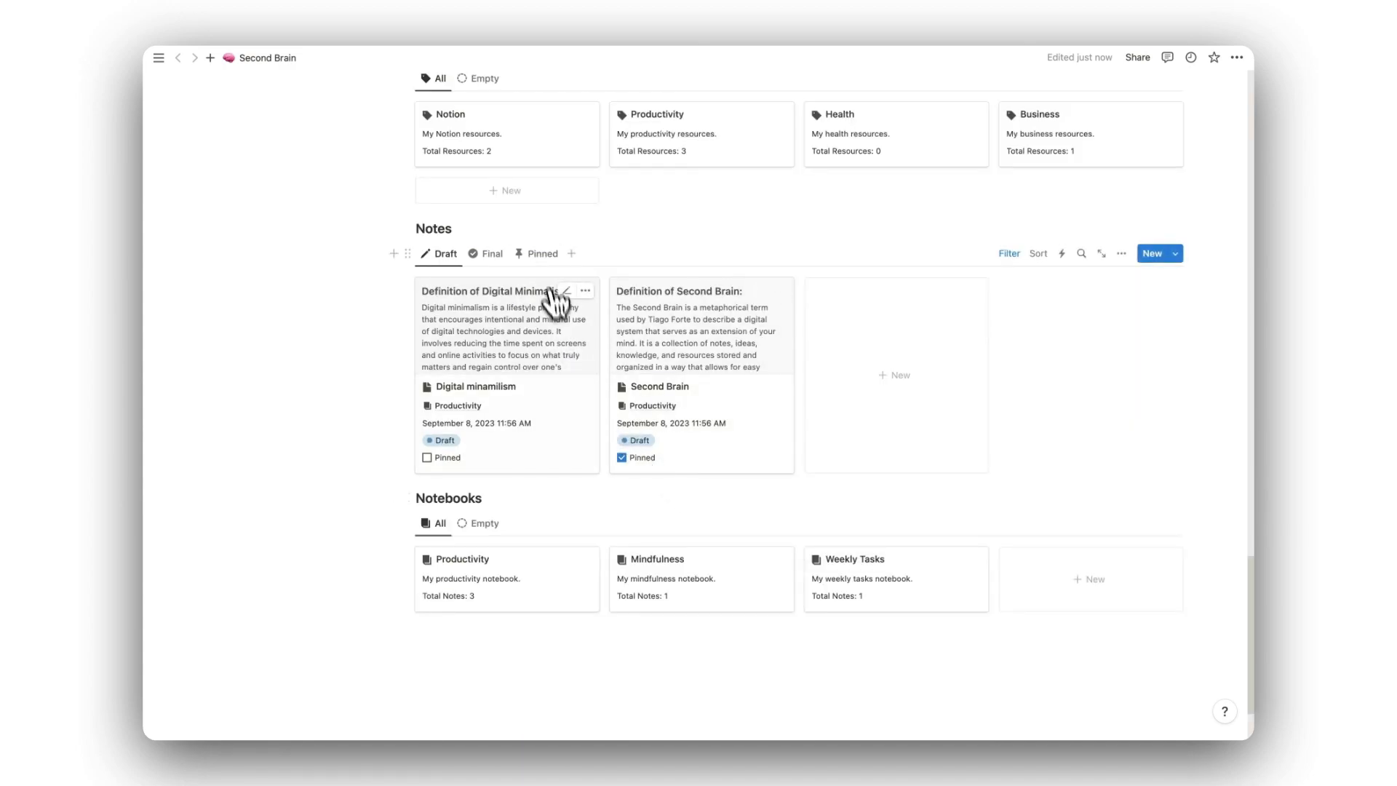